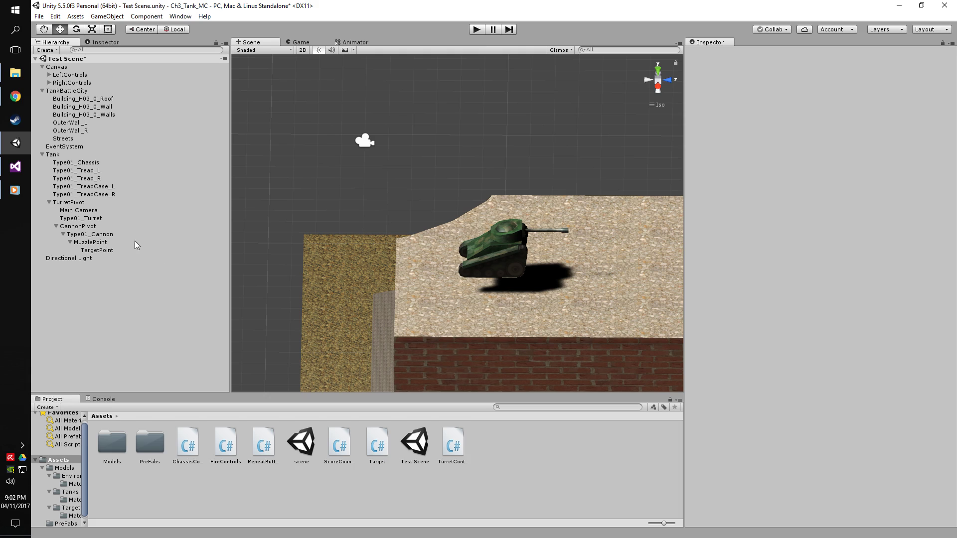
# Select TurretPivot and examine its placement on the tank from behind and above in the scene.
pyautogui.click(96, 204)
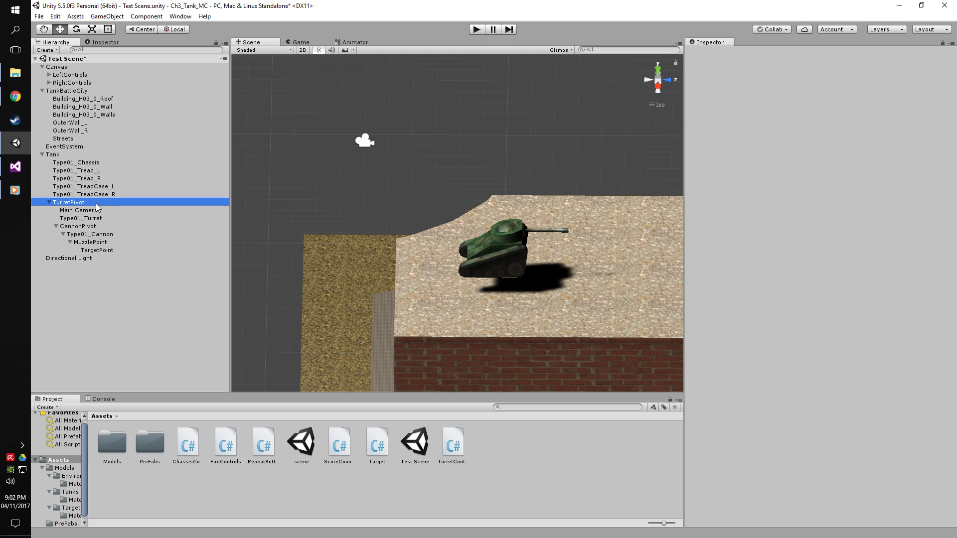
pyautogui.keyDown('alt'); pyautogui.moveTo(363, 170); pyautogui.dragTo(275, 192); pyautogui.keyUp('alt')
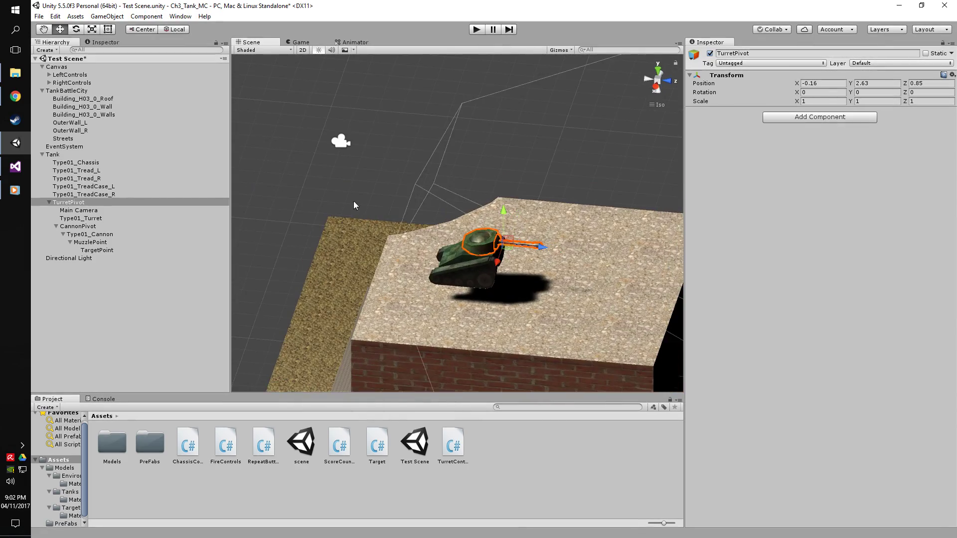
pyautogui.scroll(-10, 570, 238)
pyautogui.keyDown('alt'); pyautogui.moveTo(570, 238); pyautogui.dragTo(732, 219); pyautogui.keyUp('alt')
pyautogui.keyDown('alt'); pyautogui.moveTo(516, 265); pyautogui.dragTo(569, 278); pyautogui.keyUp('alt')
pyautogui.moveTo(569, 278); pyautogui.dragTo(516, 295)
pyautogui.moveTo(516, 295); pyautogui.dragTo(457, 333, button='middle')
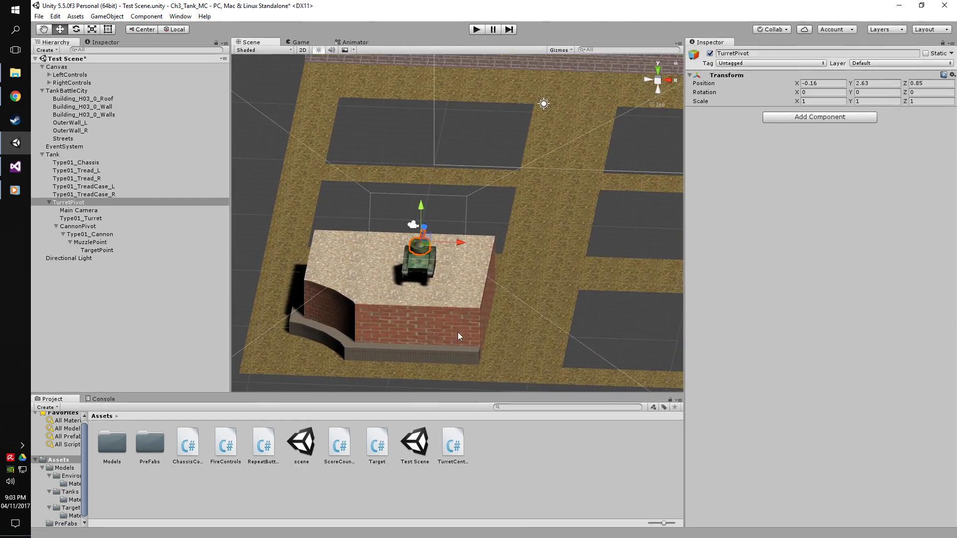
# Select the Tank object and collapse the TankBattleCity, Canvas and Tank groups in the hierarchy.
pyautogui.click(49, 155)
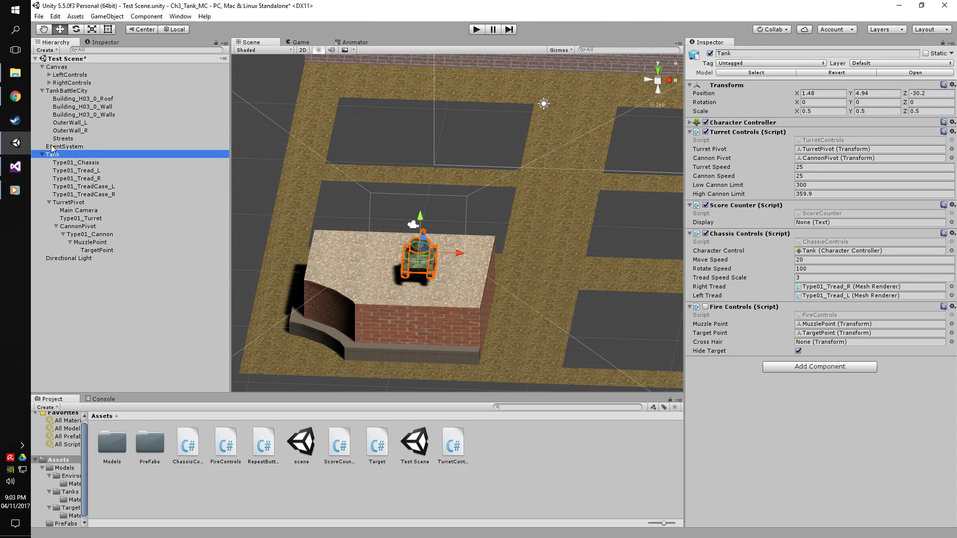
pyautogui.click(42, 91)
pyautogui.click(42, 67)
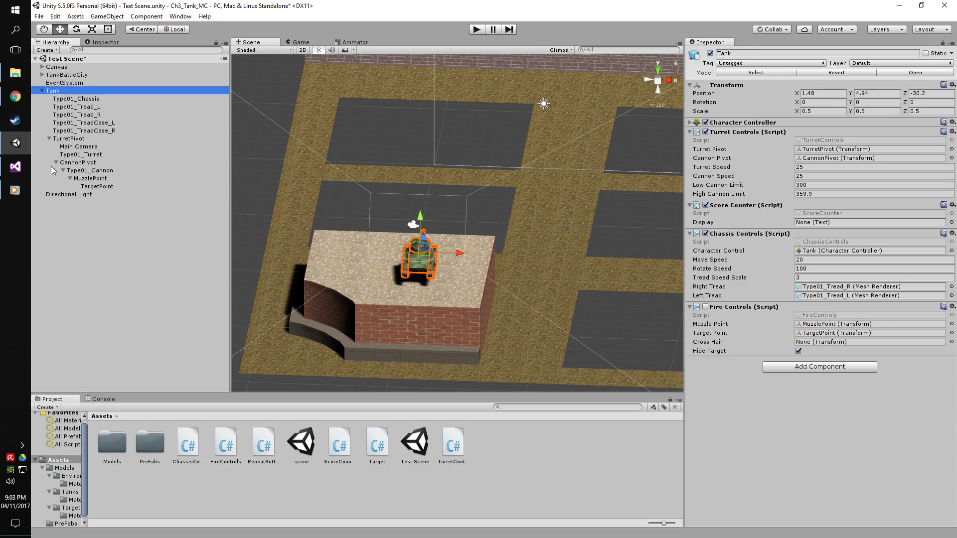
pyautogui.click(42, 91)
pyautogui.keyDown('alt'); pyautogui.moveTo(368, 289); pyautogui.dragTo(493, 299); pyautogui.keyUp('alt')
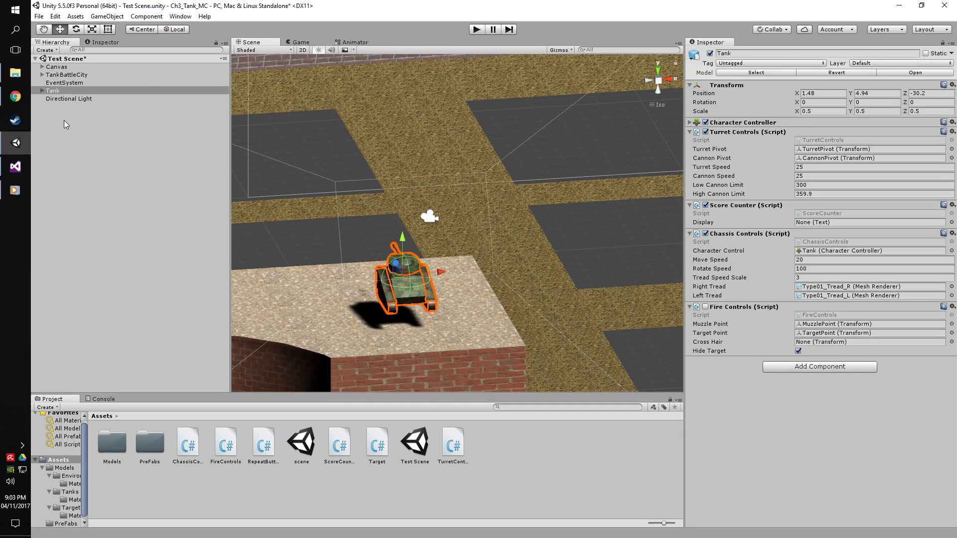
# Frame TankBattleCity, Canvas and Tank one after another in the scene to review the top-level objects.
pyautogui.doubleClick(70, 75)
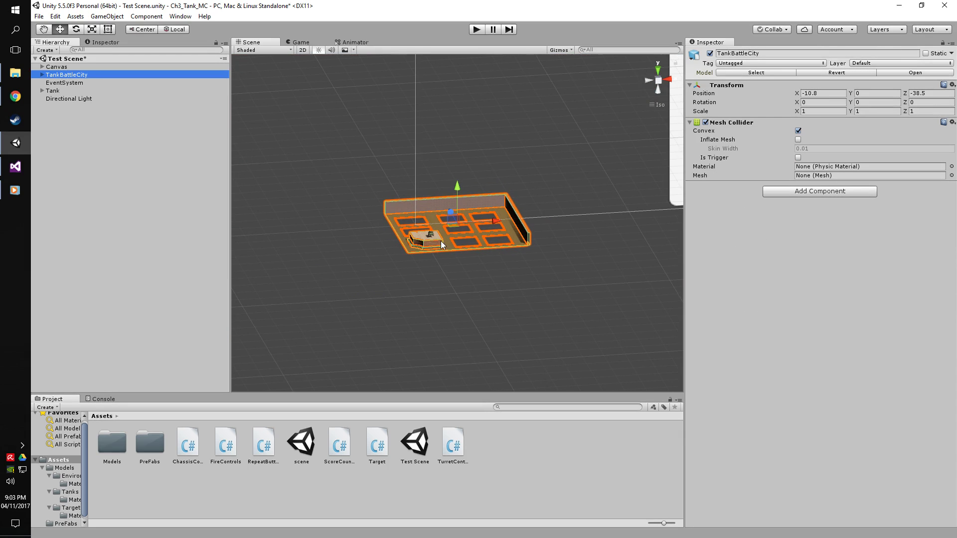
pyautogui.doubleClick(64, 68)
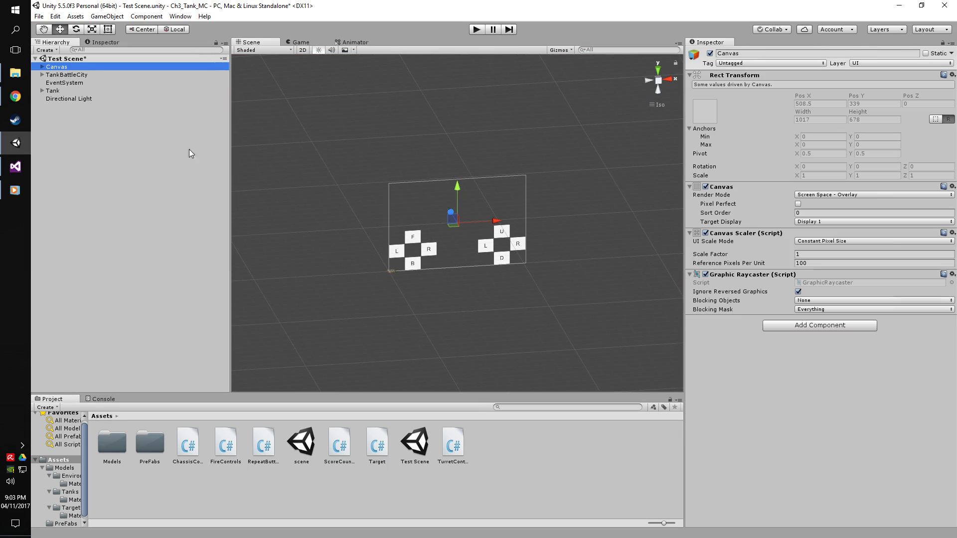
pyautogui.doubleClick(55, 91)
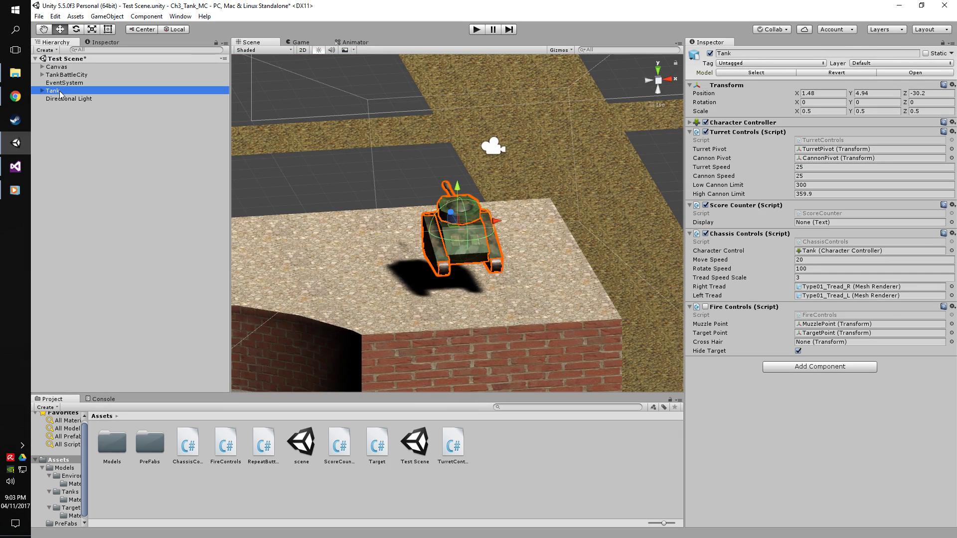
# Expand the Tank and frame its chassis, both treads and both tread cases in turn.
pyautogui.click(42, 91)
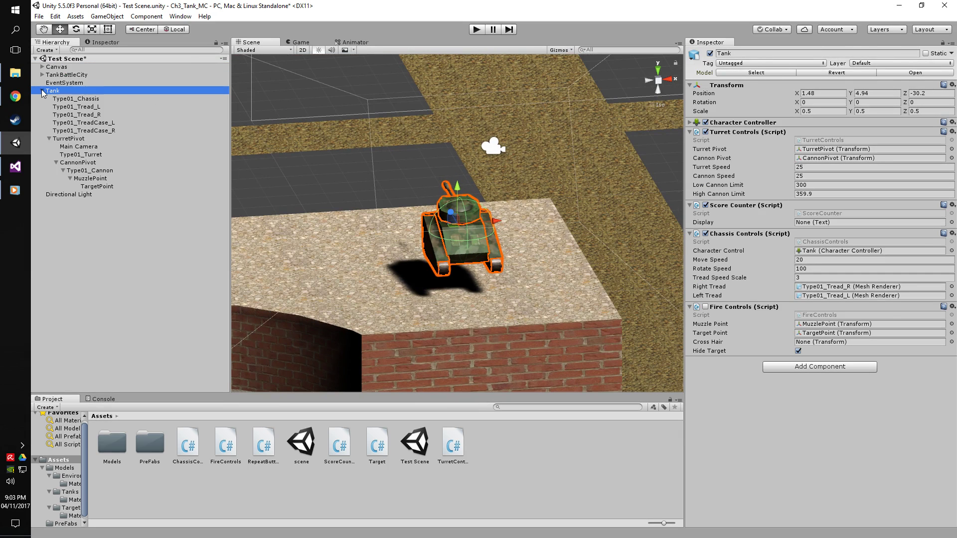
pyautogui.doubleClick(88, 101)
pyautogui.doubleClick(90, 107)
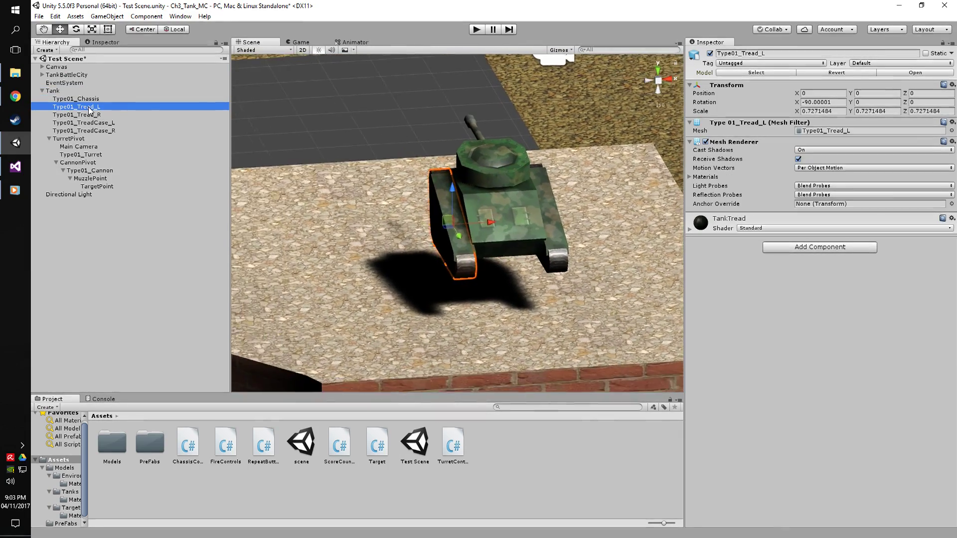
pyautogui.doubleClick(92, 115)
pyautogui.doubleClick(92, 123)
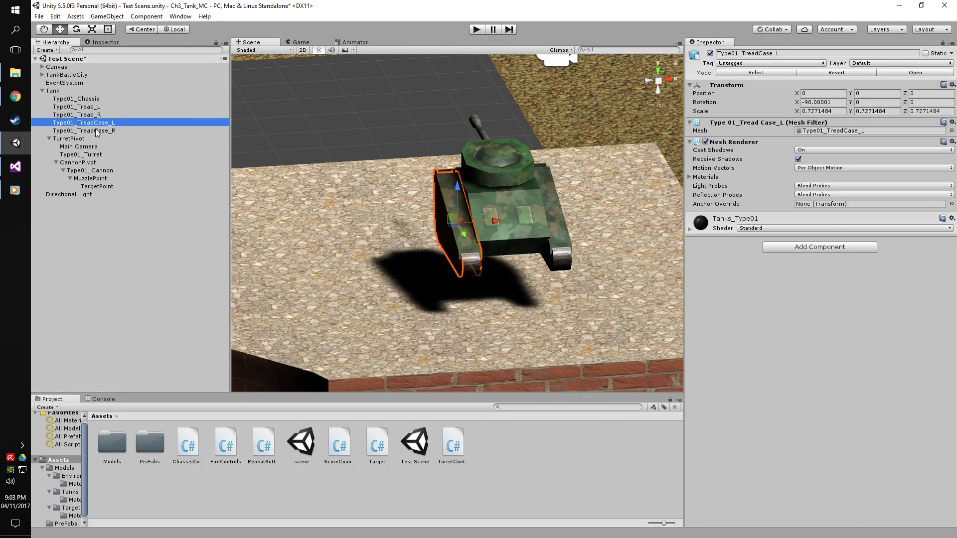
pyautogui.doubleClick(97, 131)
# Examine TurretPivot and its Main Camera and Type01_Turret children, including the camera preview.
pyautogui.doubleClick(79, 140)
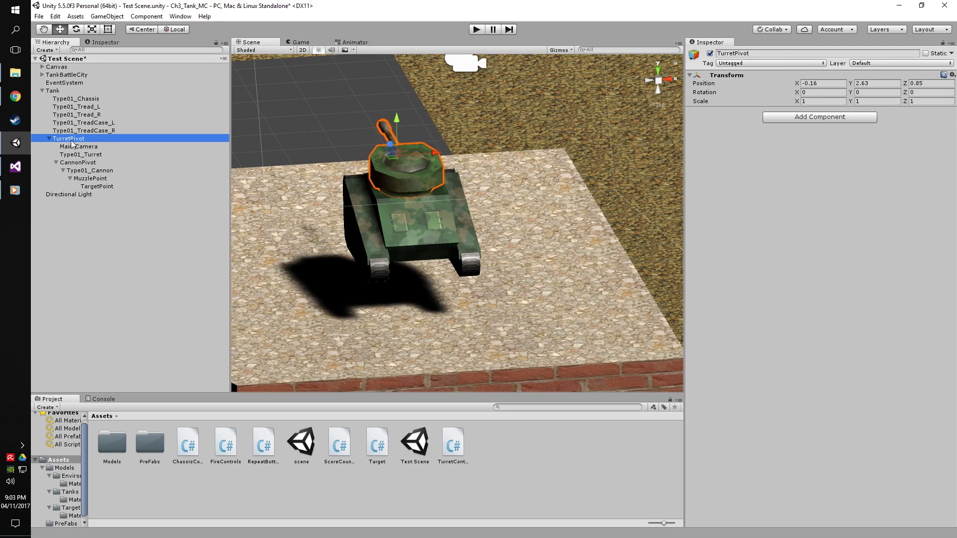
pyautogui.click(72, 137)
pyautogui.click(49, 139)
pyautogui.click(49, 138)
pyautogui.click(49, 139)
pyautogui.click(73, 147)
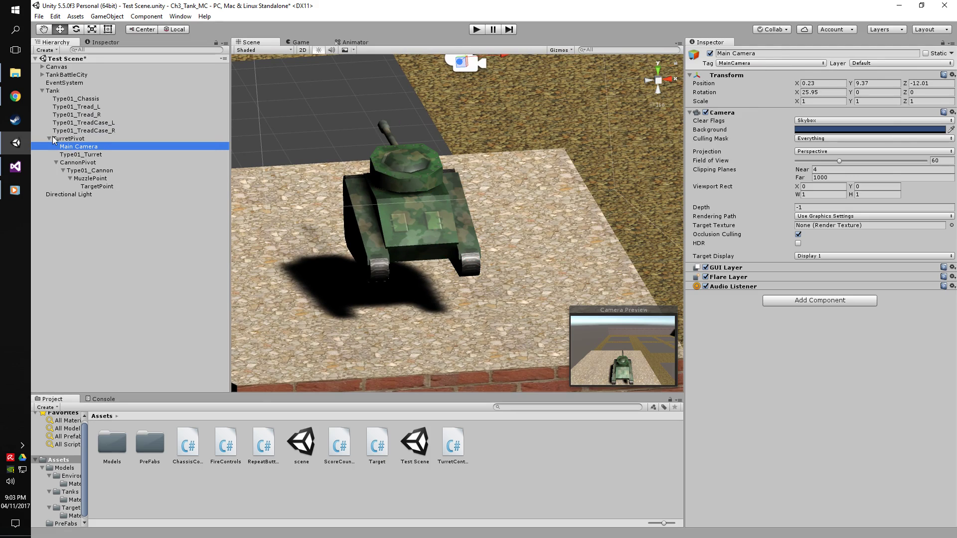
pyautogui.click(77, 155)
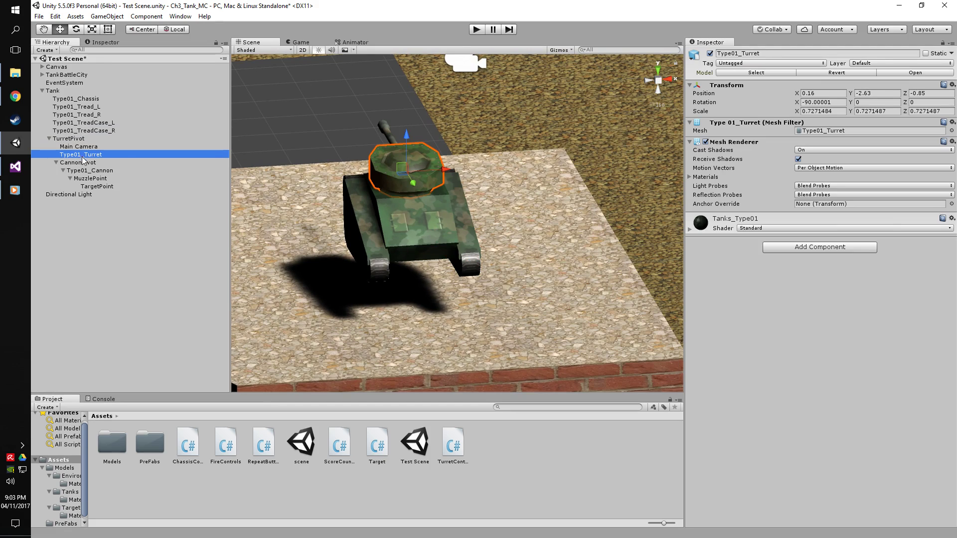
pyautogui.click(75, 147)
pyautogui.click(80, 155)
# Examine CannonPivot and its Type01_Cannon child beneath TurretPivot.
pyautogui.click(75, 163)
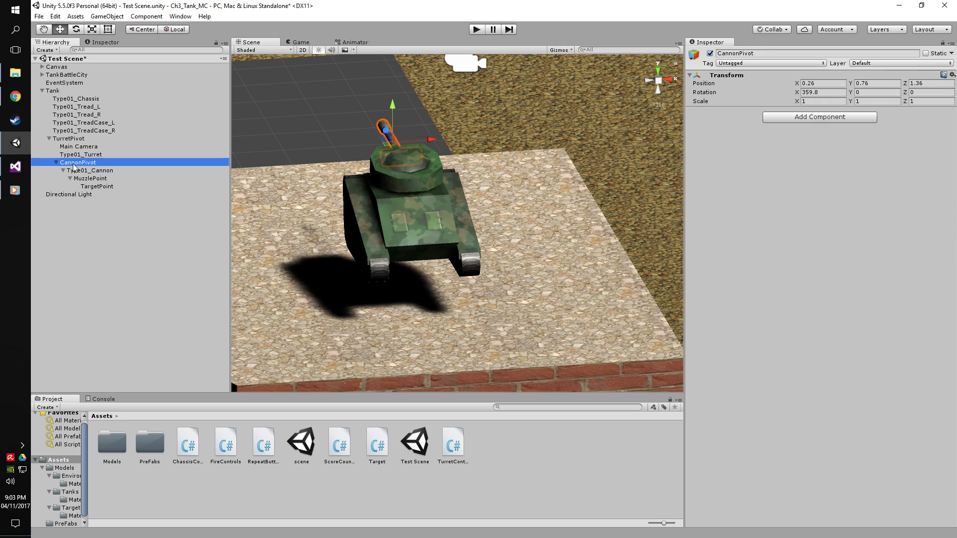
pyautogui.click(70, 140)
pyautogui.click(74, 165)
pyautogui.click(59, 171)
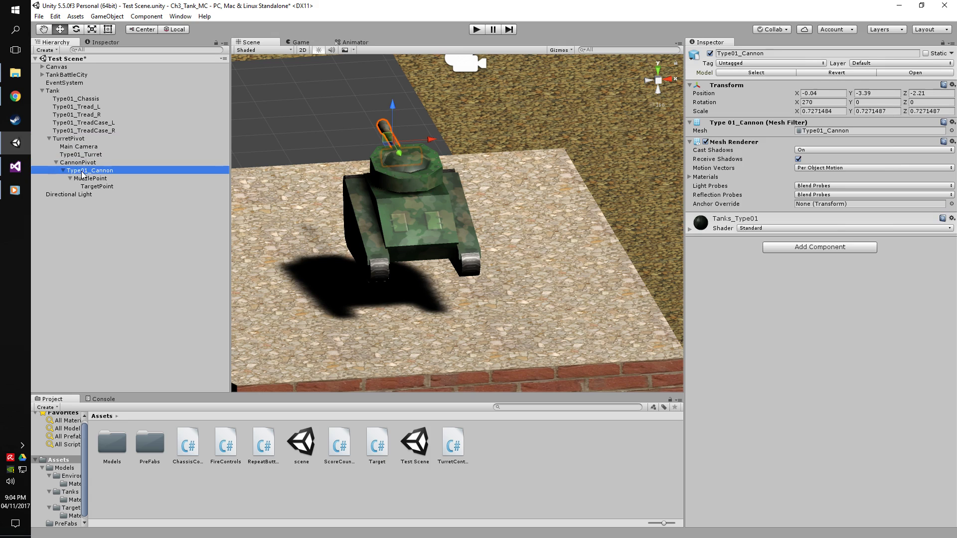
pyautogui.click(63, 171)
pyautogui.click(63, 171)
# Collapse MuzzlePoint under Type01_Cannon and examine its position at the barrel's end from the side.
pyautogui.click(97, 178)
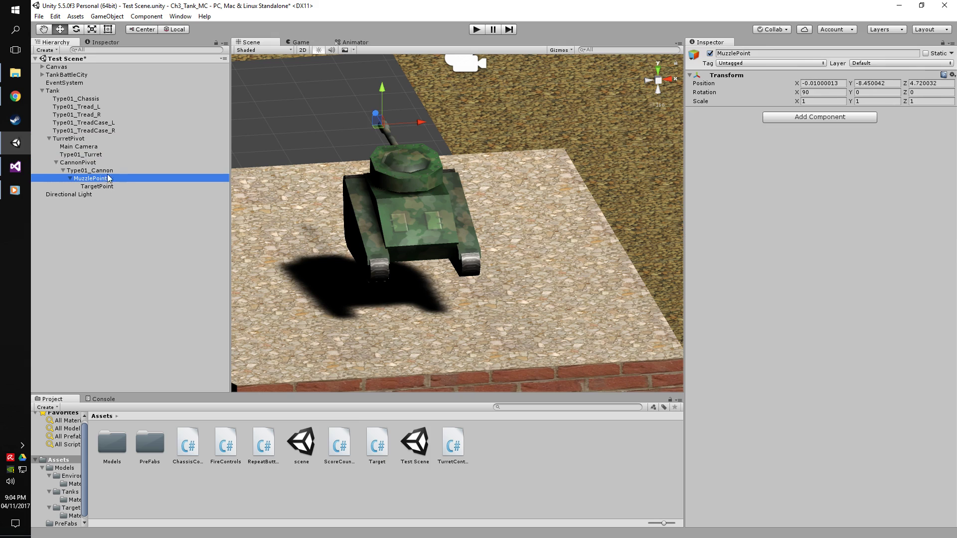
pyautogui.click(70, 179)
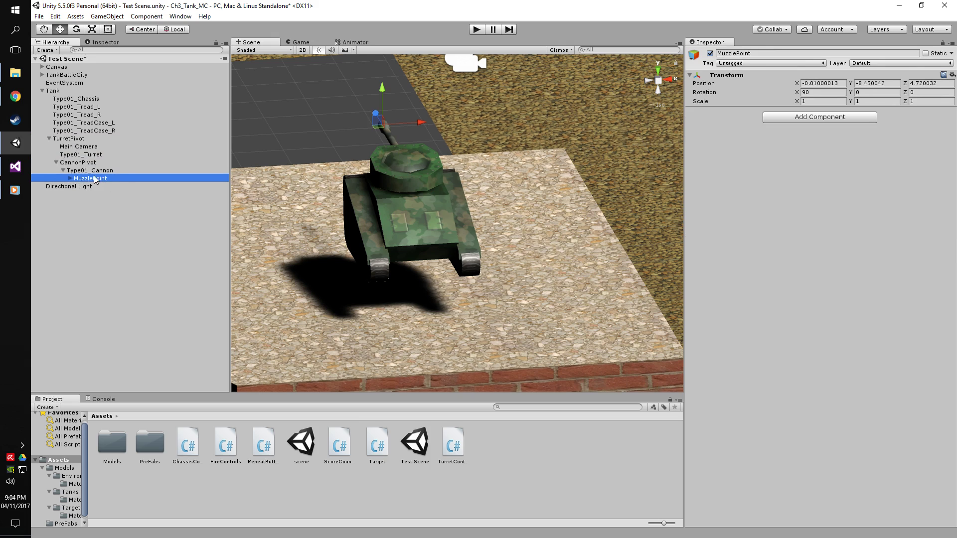
pyautogui.click(86, 171)
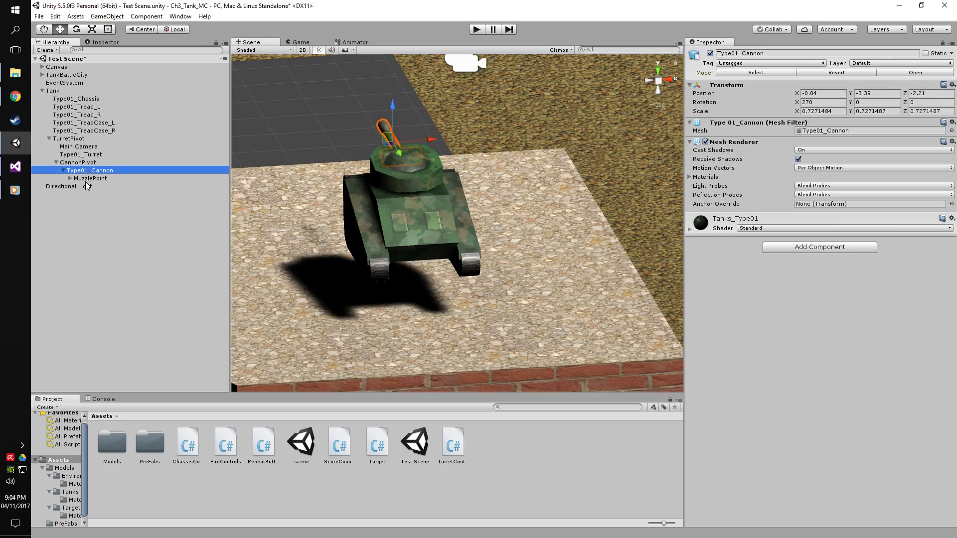
pyautogui.click(88, 179)
pyautogui.keyDown('alt'); pyautogui.moveTo(362, 216); pyautogui.dragTo(632, 213); pyautogui.keyUp('alt')
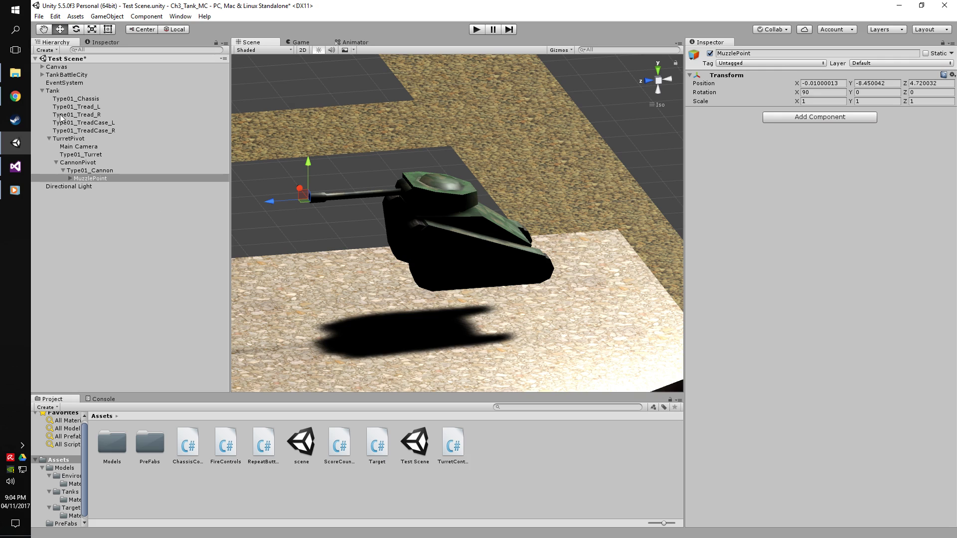
# Select the Tank and toggle its Fire Controls script on and back off.
pyautogui.click(53, 91)
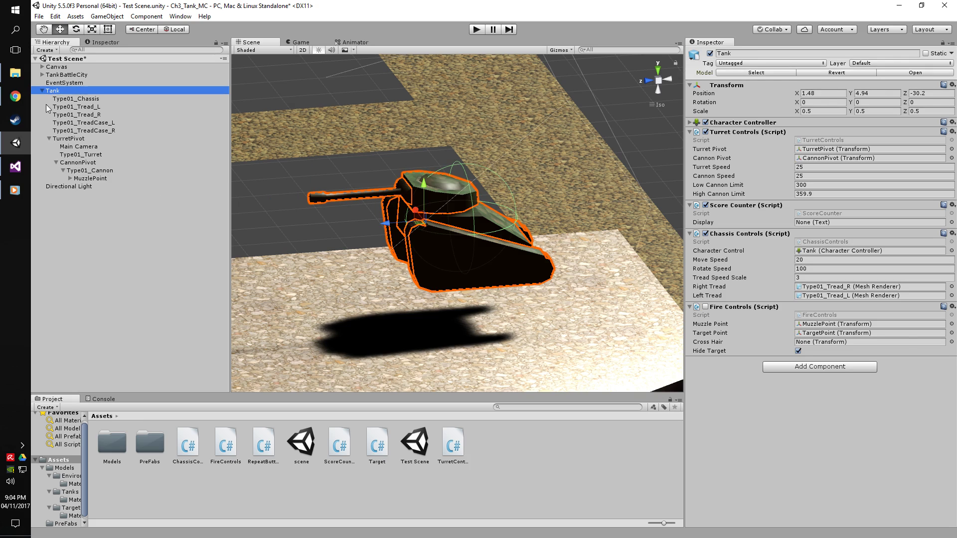
pyautogui.click(49, 138)
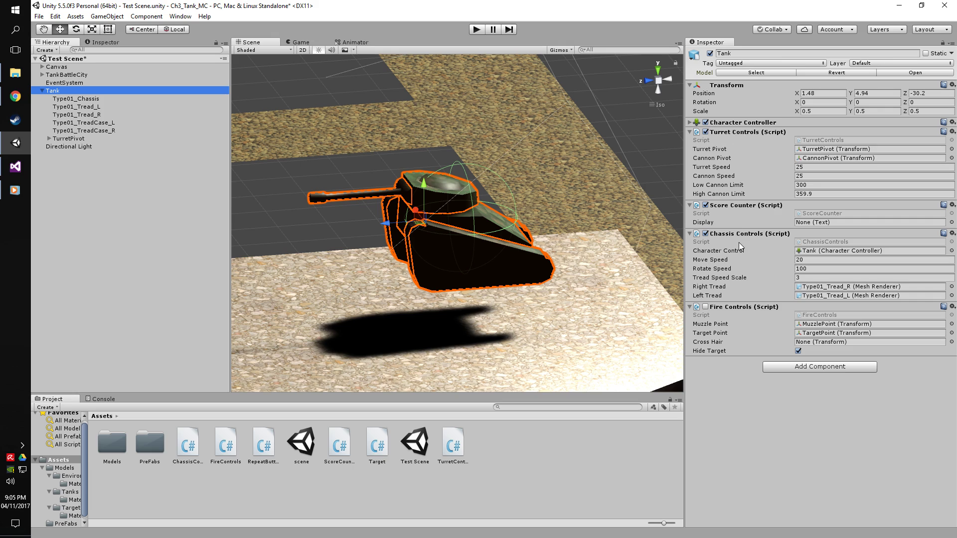
pyautogui.click(705, 307)
pyautogui.click(706, 308)
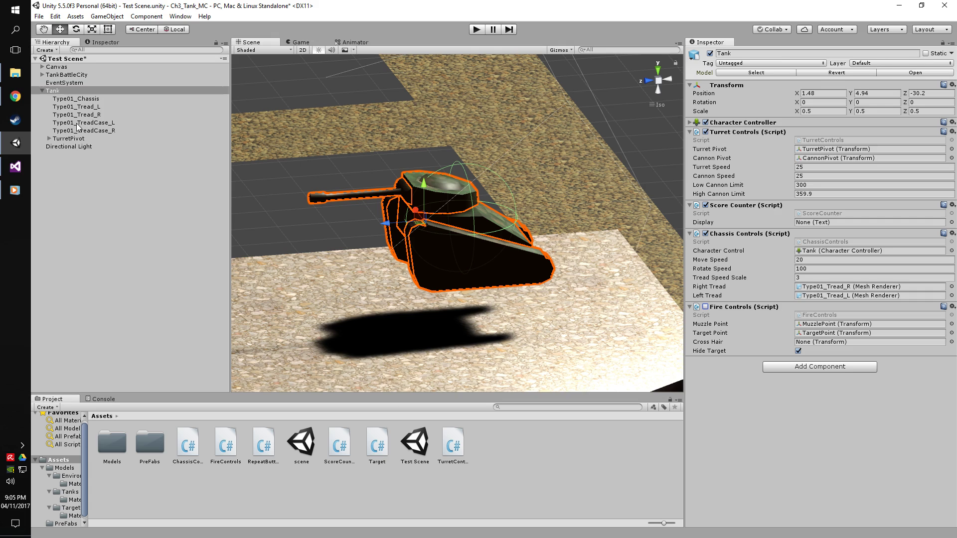
# Expand TurretPivot and review its chain through Type01_Turret, CannonPivot and Type01_Cannon down to MuzzlePoint.
pyautogui.click(48, 139)
pyautogui.click(65, 146)
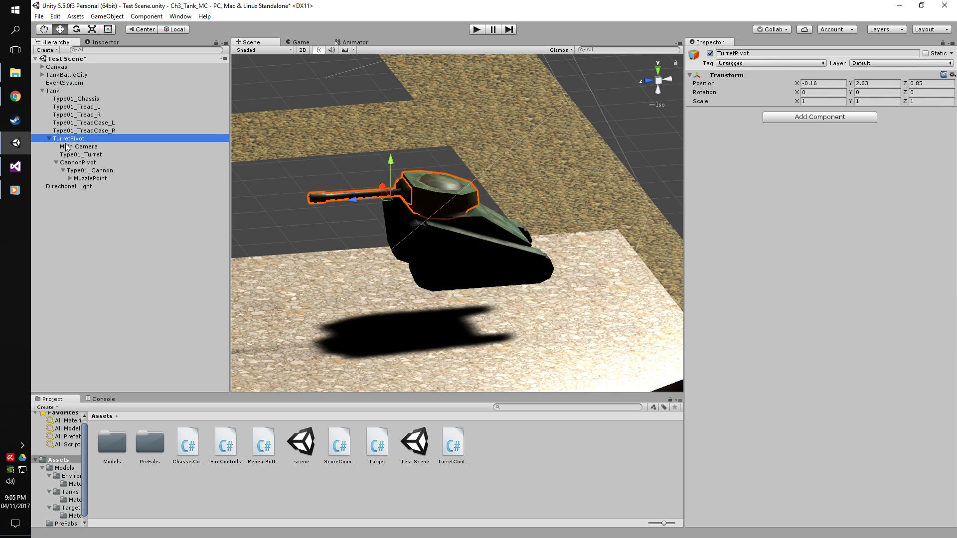
pyautogui.click(79, 155)
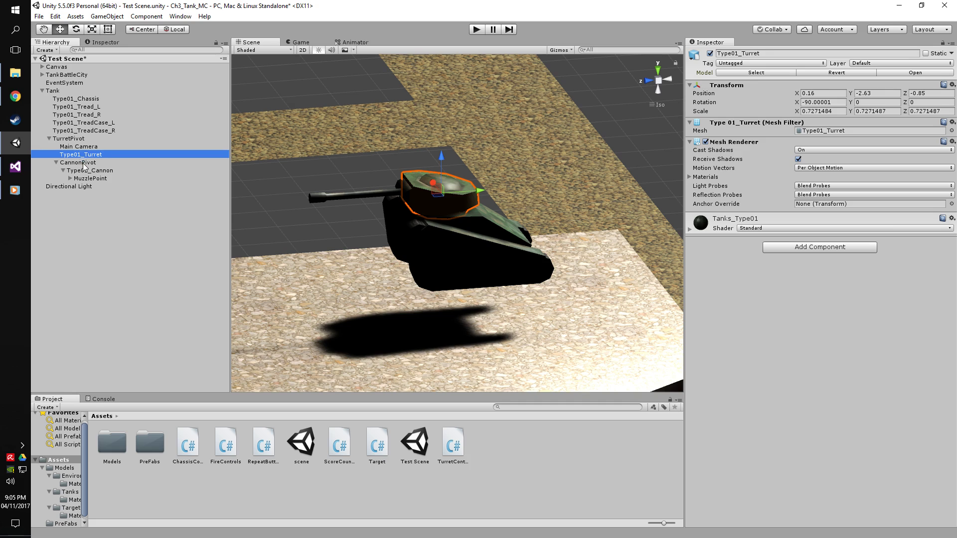
pyautogui.click(82, 163)
pyautogui.click(86, 171)
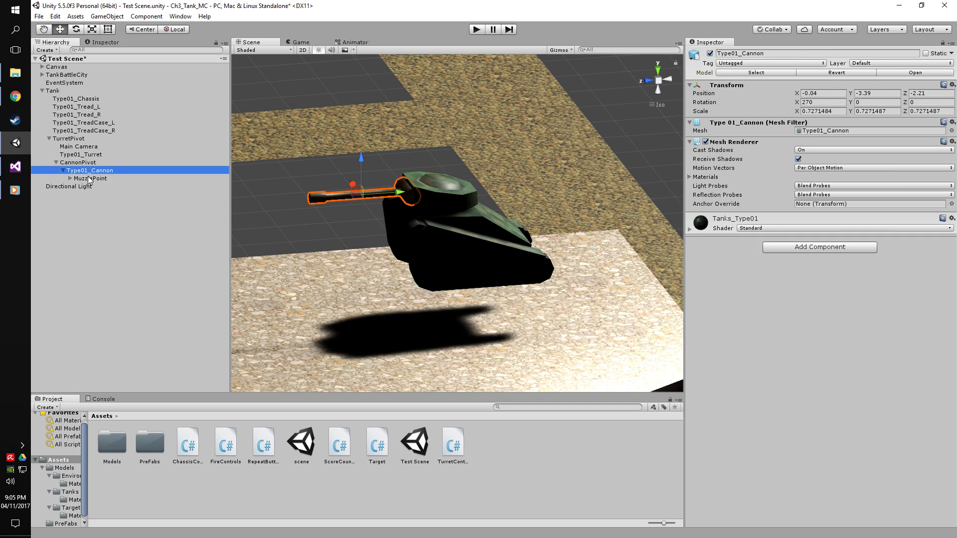
pyautogui.click(90, 179)
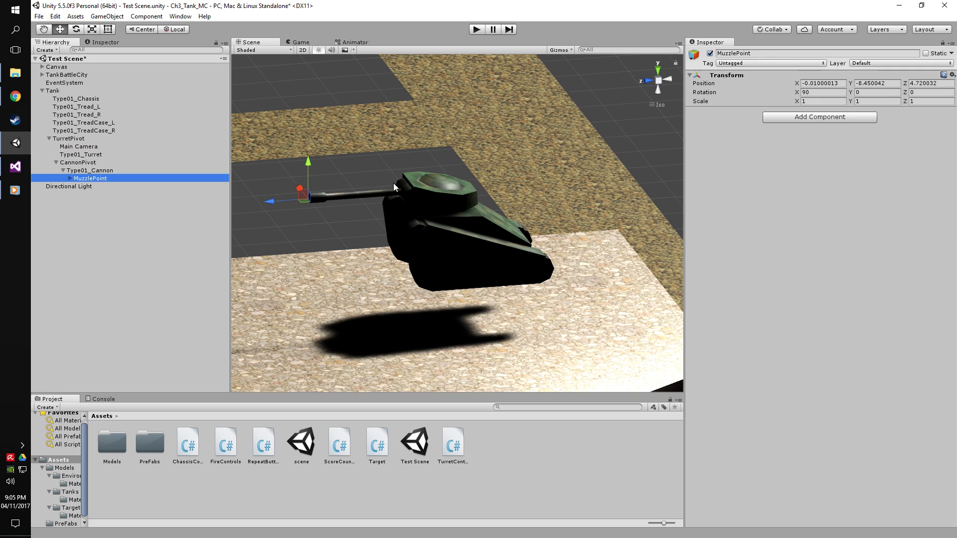
# Select the Tank and collapse its Transform, Score Counter and Fire Controls components, keeping Score Counter enabled.
pyautogui.click(60, 92)
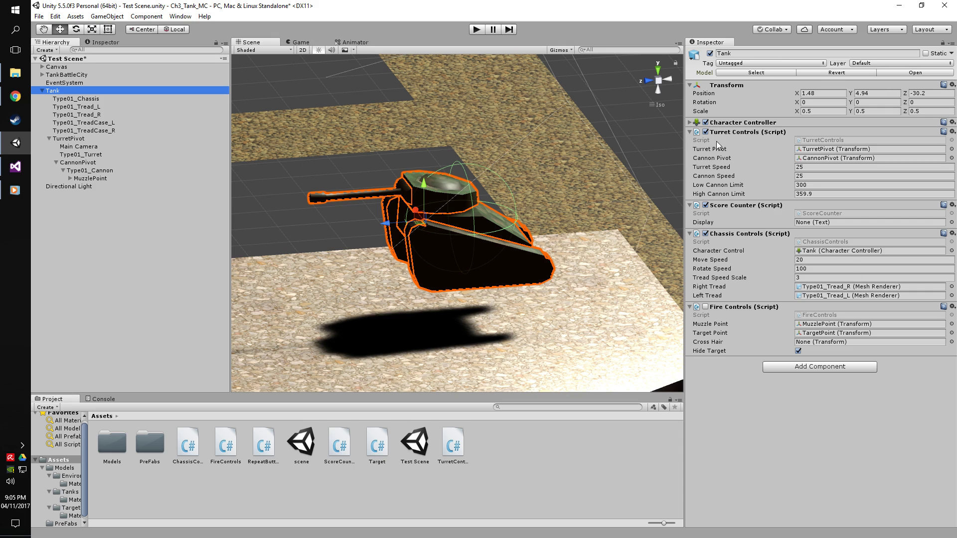
pyautogui.click(689, 122)
pyautogui.click(690, 122)
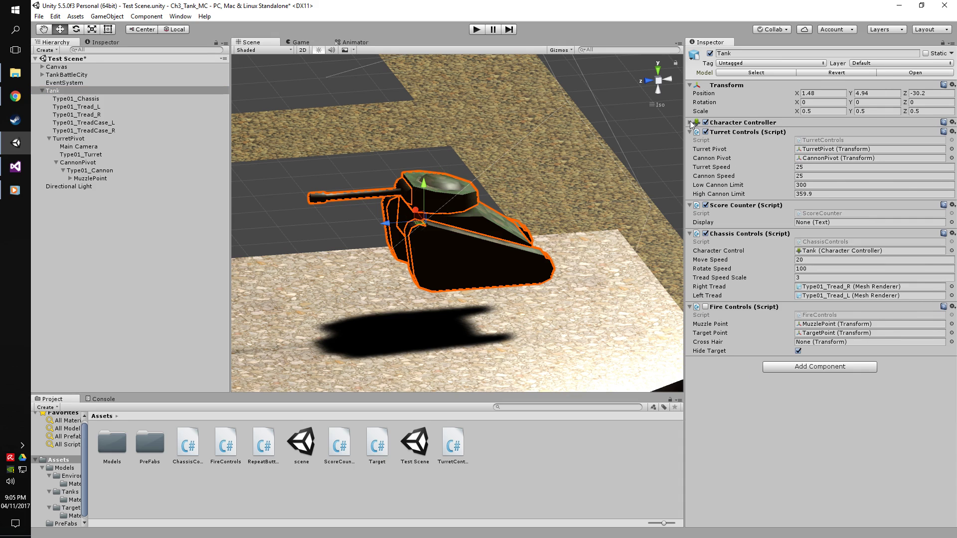
pyautogui.click(689, 85)
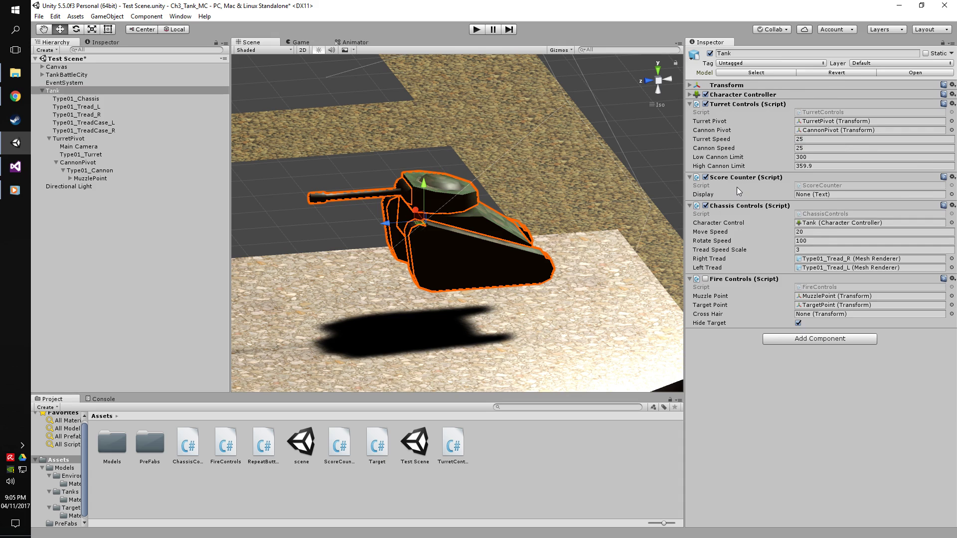
pyautogui.click(689, 177)
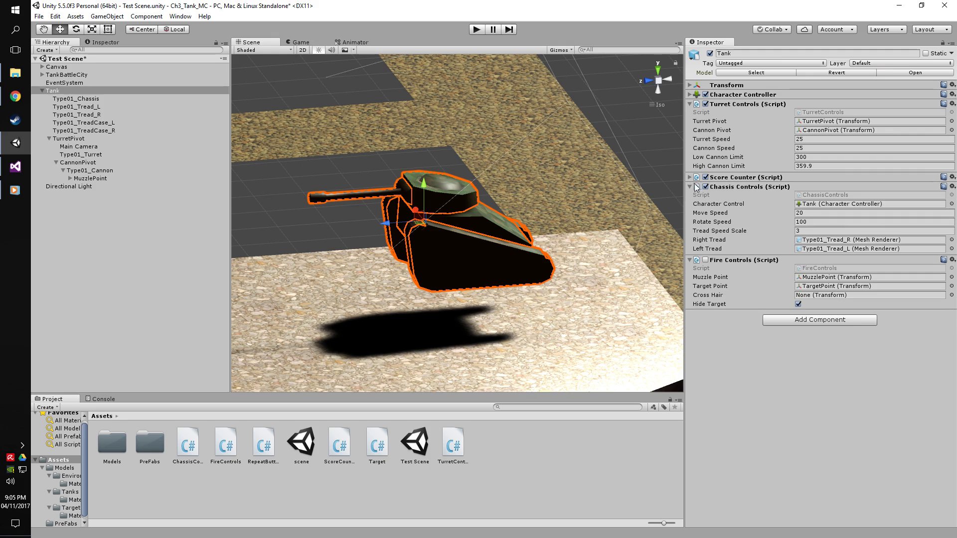
pyautogui.click(704, 176)
pyautogui.click(704, 177)
pyautogui.click(690, 259)
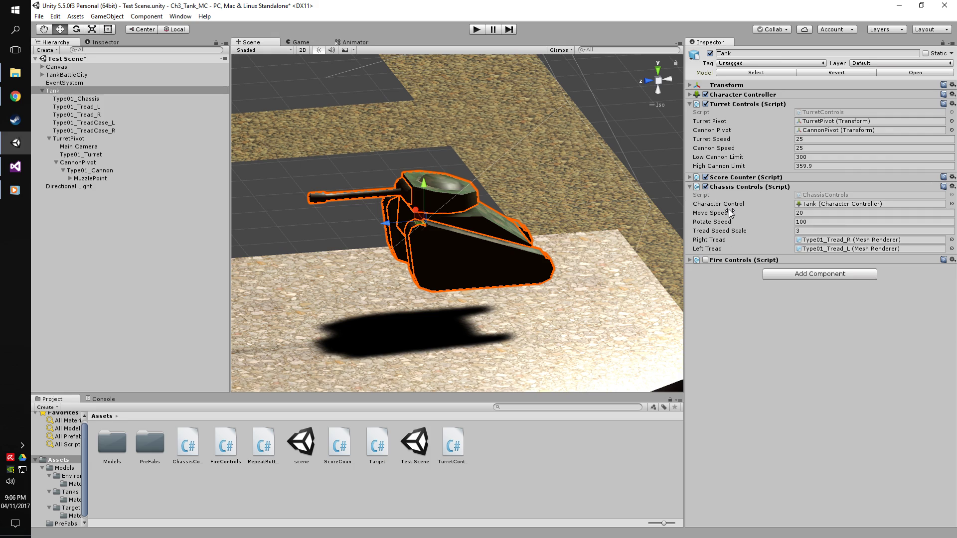
# Examine the Tank's Character Controller settings, including its center, radius and height, and collapse the component again.
pyautogui.click(689, 95)
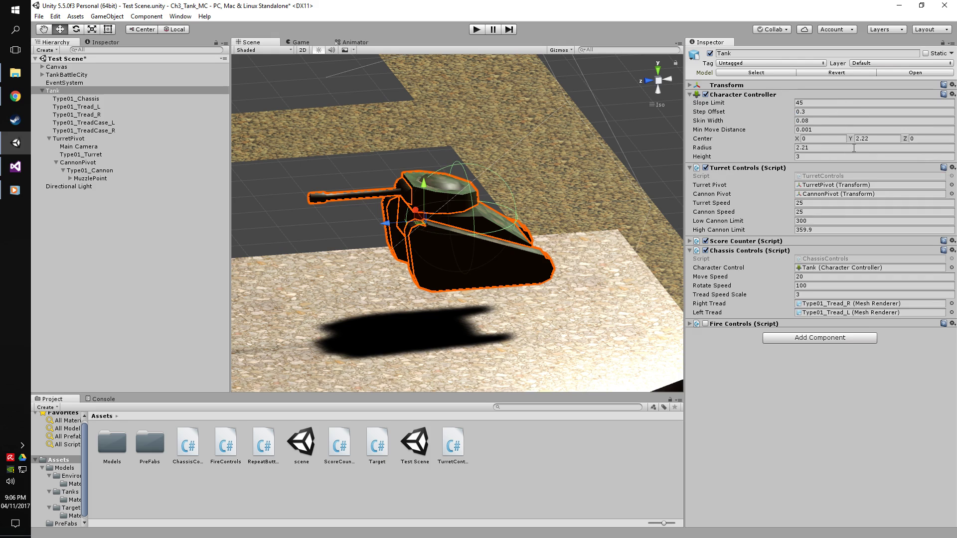
pyautogui.click(689, 94)
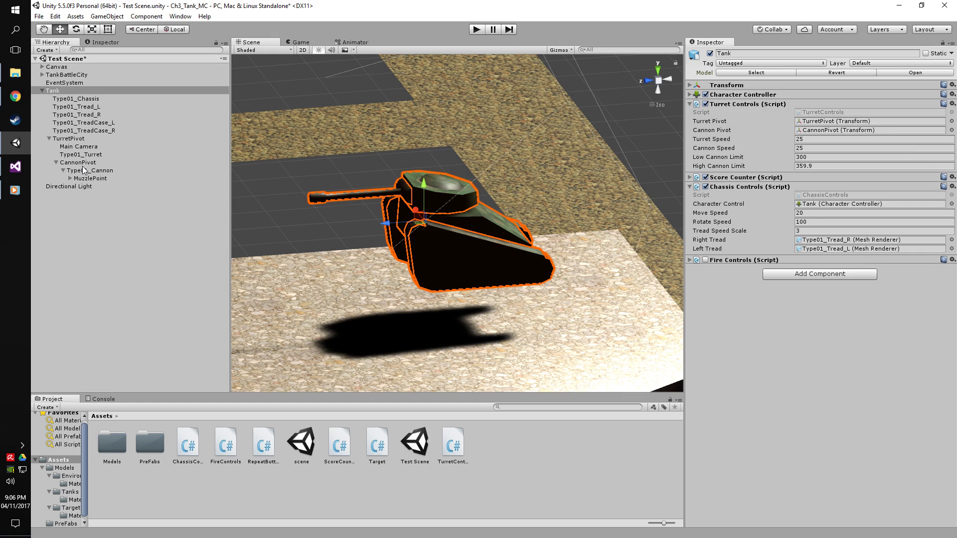
# Expand TankBattleCity, collapse the Tank, and examine the city's building roof, building wall, OuterWall_L and OuterWall_R objects.
pyautogui.click(41, 76)
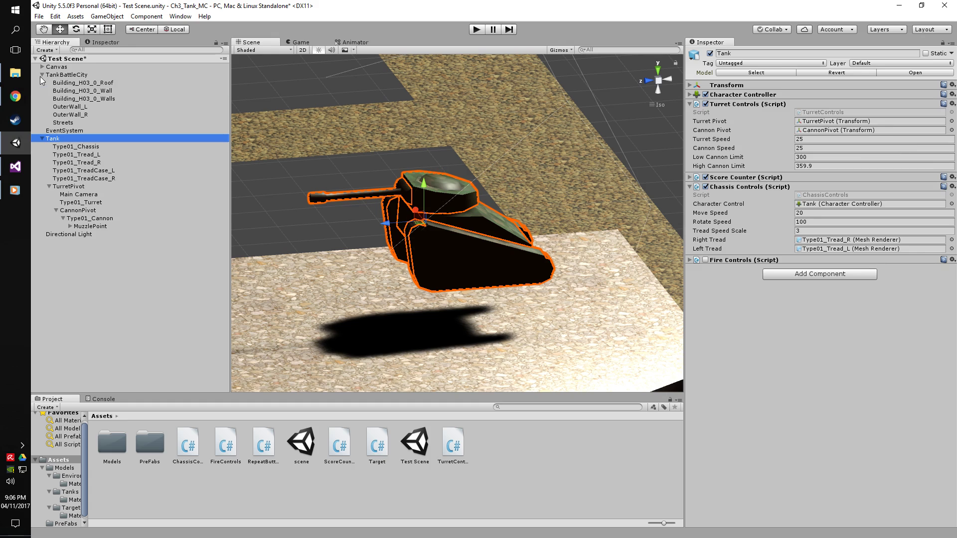
pyautogui.click(42, 138)
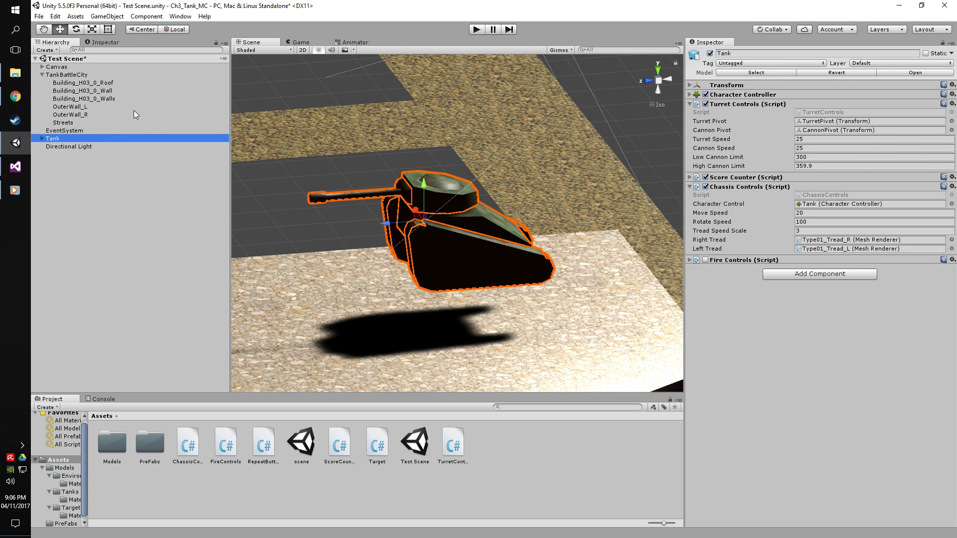
pyautogui.keyDown('alt'); pyautogui.moveTo(334, 216); pyautogui.dragTo(292, 94); pyautogui.keyUp('alt')
pyautogui.click(84, 75)
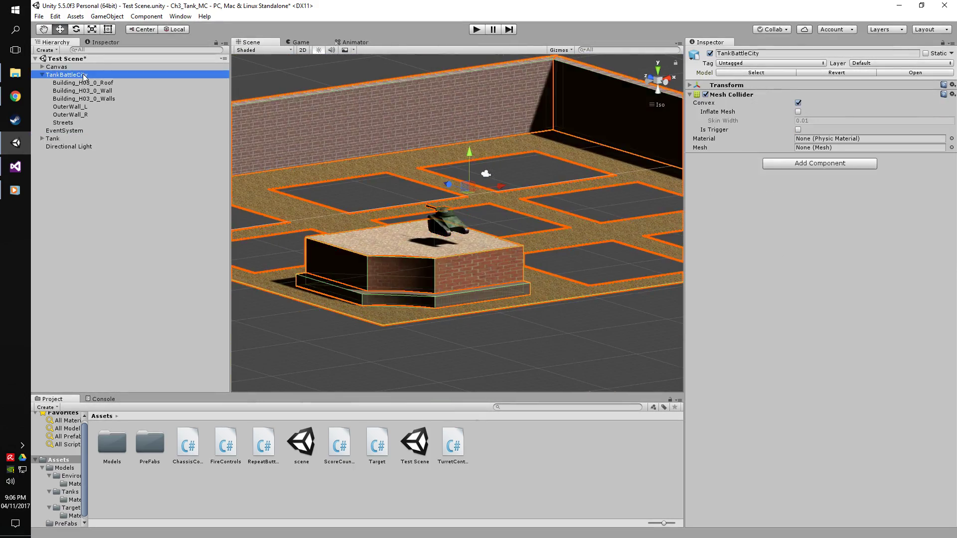
pyautogui.click(41, 74)
pyautogui.click(41, 75)
pyautogui.click(75, 82)
pyautogui.click(81, 91)
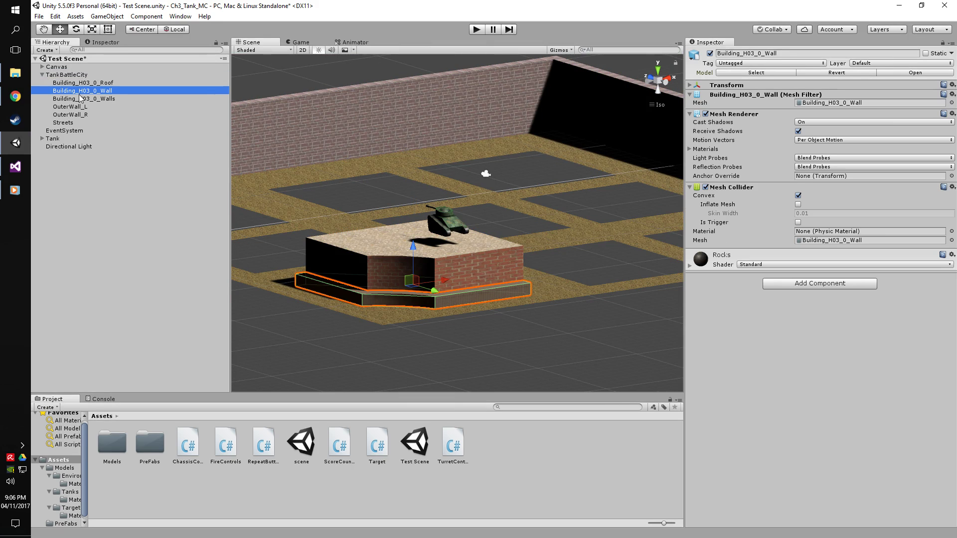
pyautogui.click(82, 106)
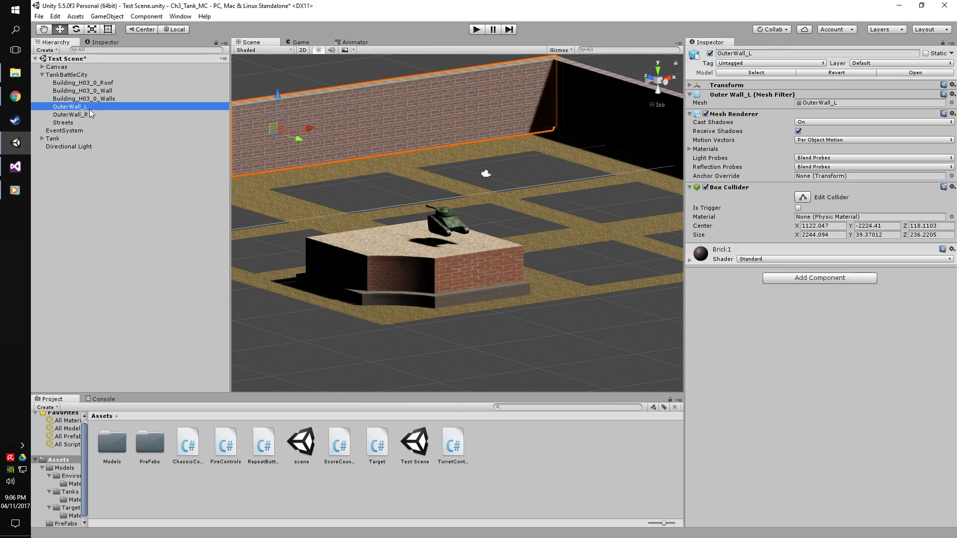
pyautogui.click(89, 115)
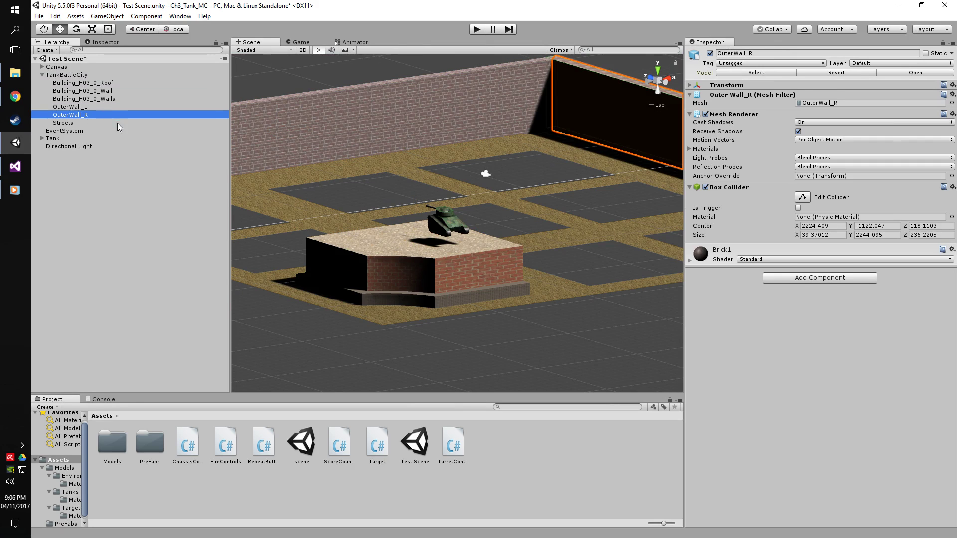
# Create an empty child object under TankBattleCity and rename it bld1.
pyautogui.click(63, 74)
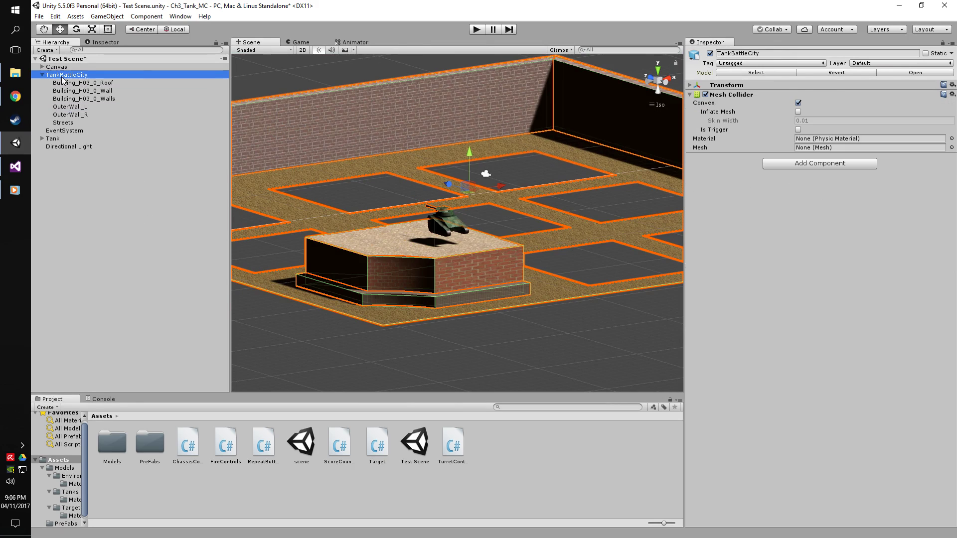
pyautogui.rightClick(62, 75)
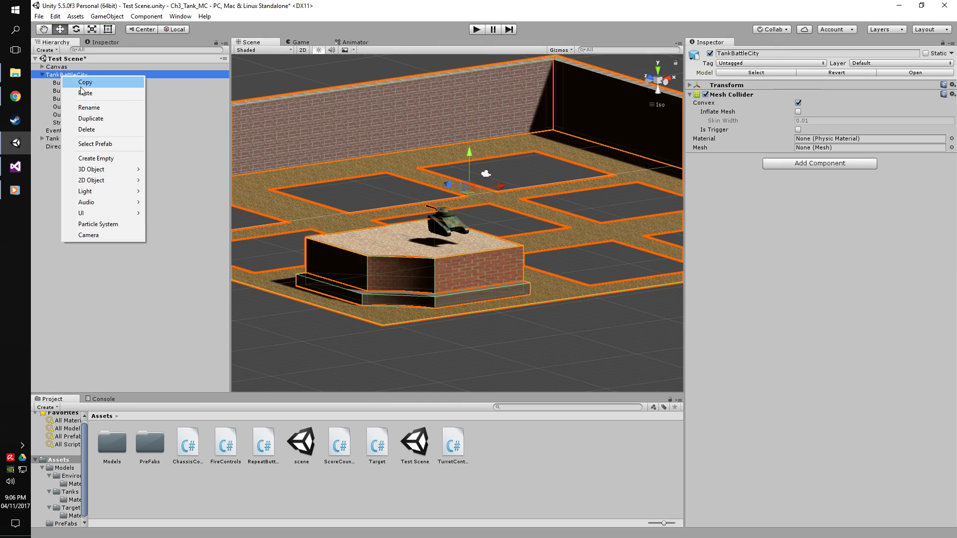
pyautogui.click(116, 158)
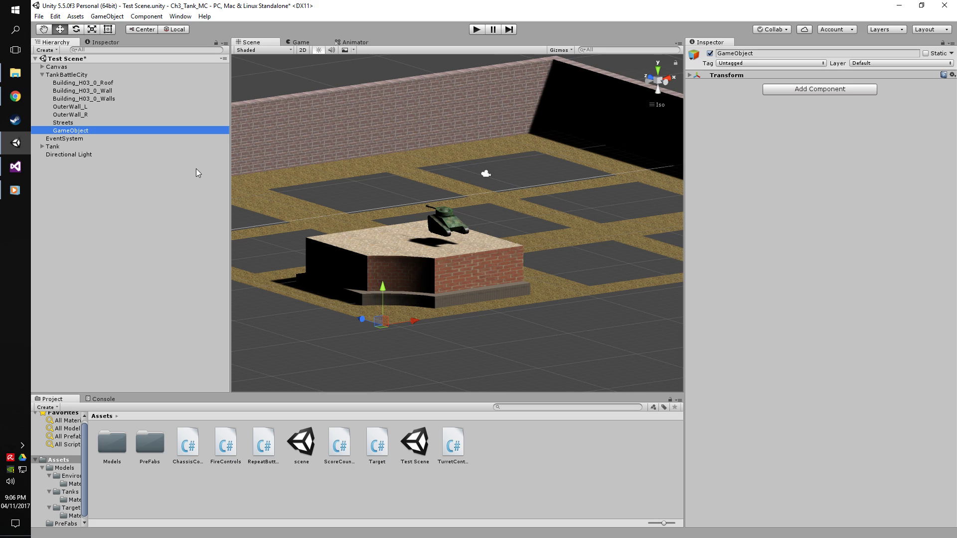
pyautogui.rightClick(95, 132)
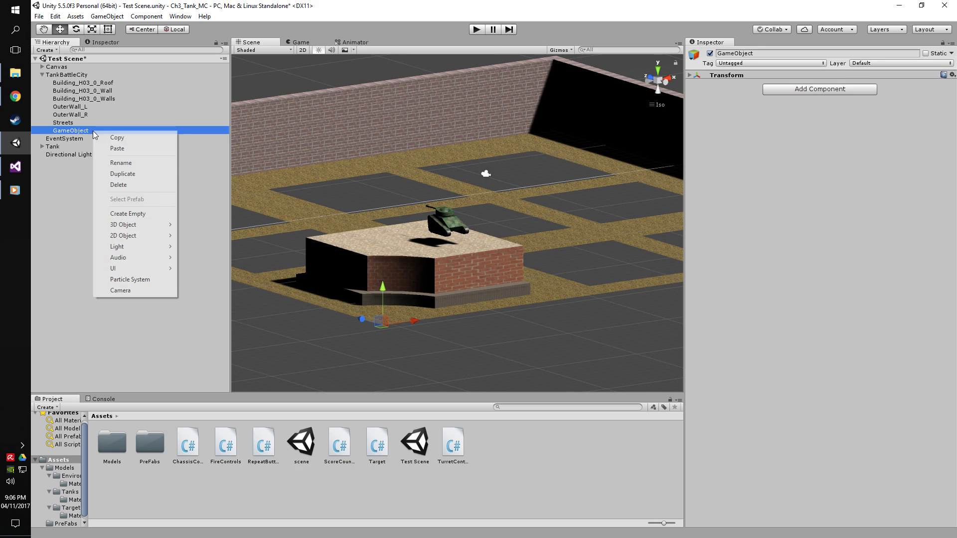
pyautogui.click(135, 166)
pyautogui.write('bld1')
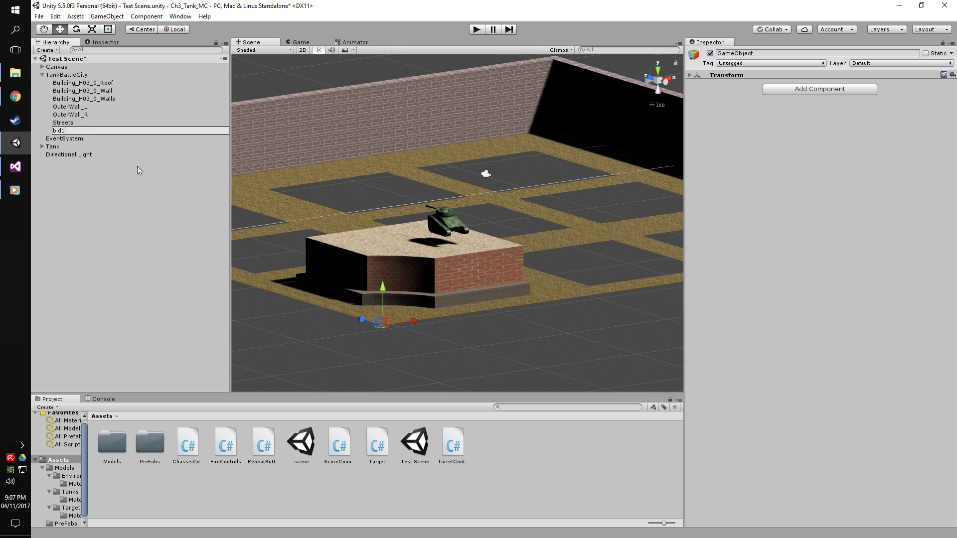
pyautogui.click(135, 188)
pyautogui.click(97, 131)
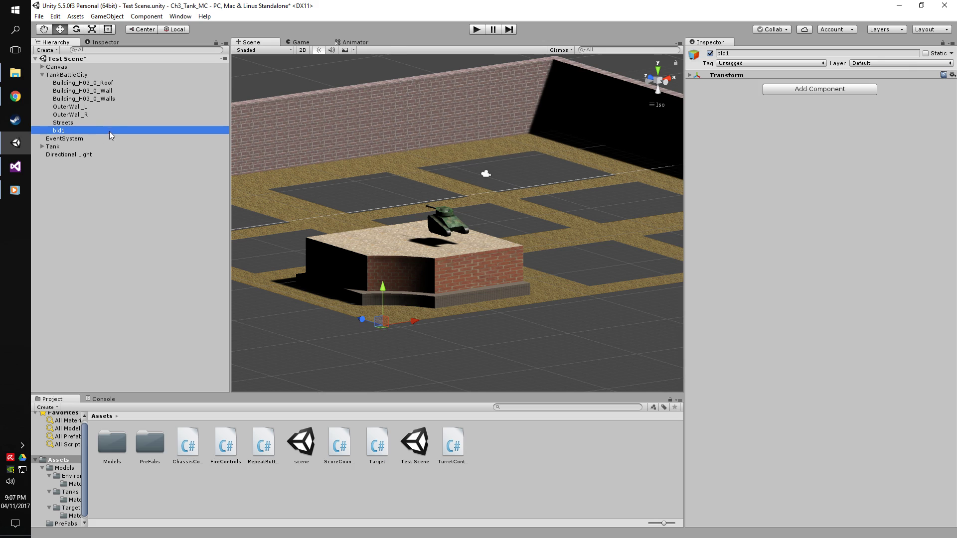
# Move Building_H03_0_Roof, Building_H03_0_Wall and Building_H03_0_Walls into bld1 and select the bld1 group.
pyautogui.moveTo(95, 83); pyautogui.dragTo(91, 132)
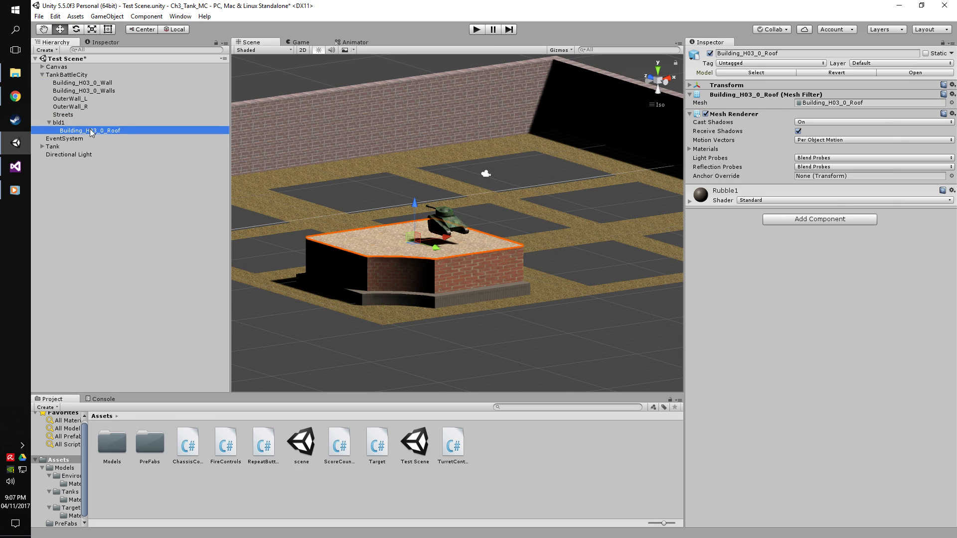
pyautogui.moveTo(109, 84); pyautogui.dragTo(103, 122)
pyautogui.click(109, 84)
pyautogui.moveTo(109, 84); pyautogui.dragTo(94, 110)
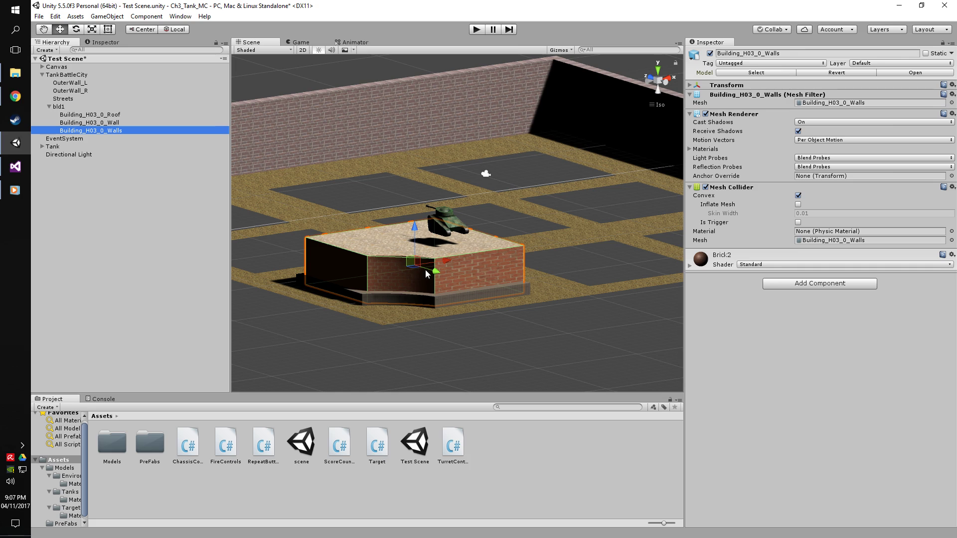
pyautogui.click(60, 108)
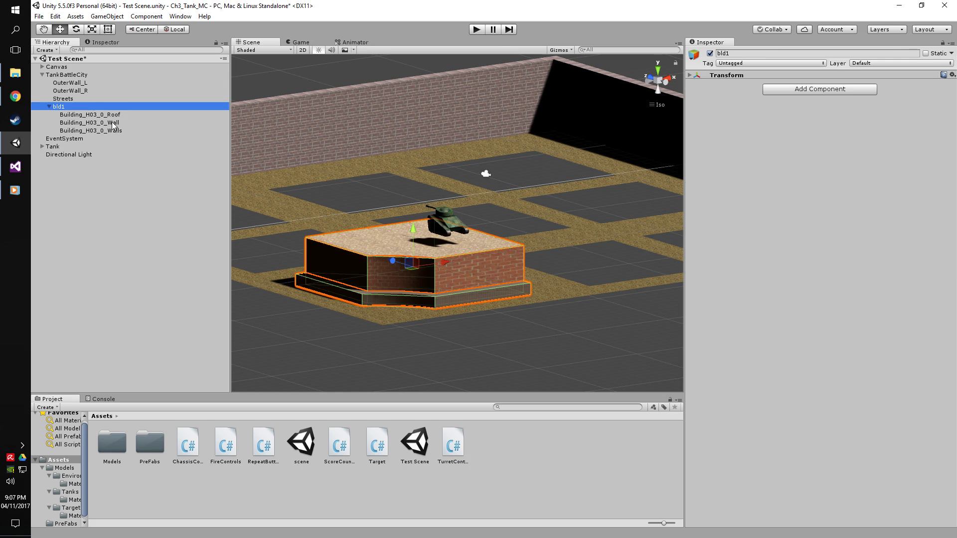
# Nest Building_H03_0_Wall under Building_H03_0_Walls and check the resulting bld1 hierarchy by selecting its parts.
pyautogui.moveTo(121, 123); pyautogui.dragTo(124, 133)
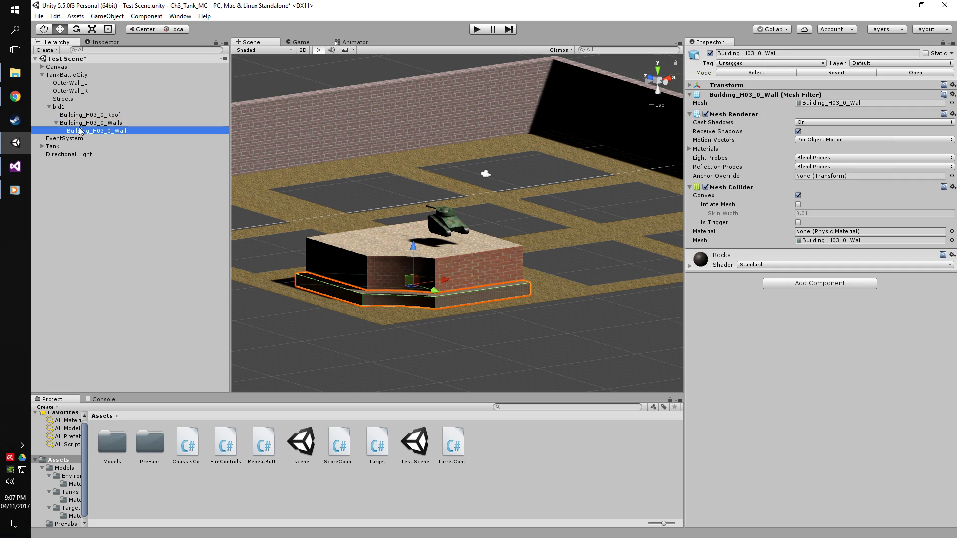
pyautogui.click(56, 123)
pyautogui.click(56, 122)
pyautogui.click(48, 106)
pyautogui.click(49, 107)
pyautogui.click(62, 107)
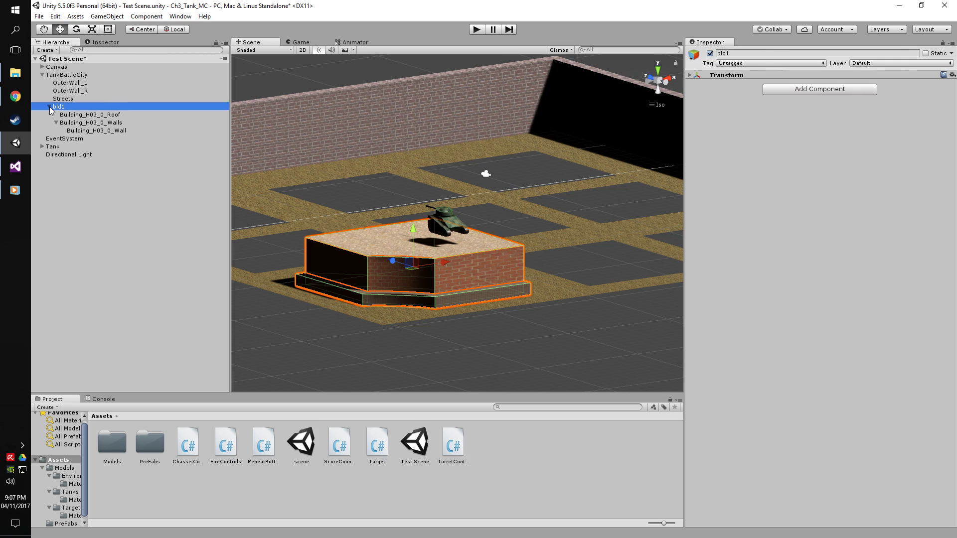
pyautogui.click(82, 115)
pyautogui.click(87, 123)
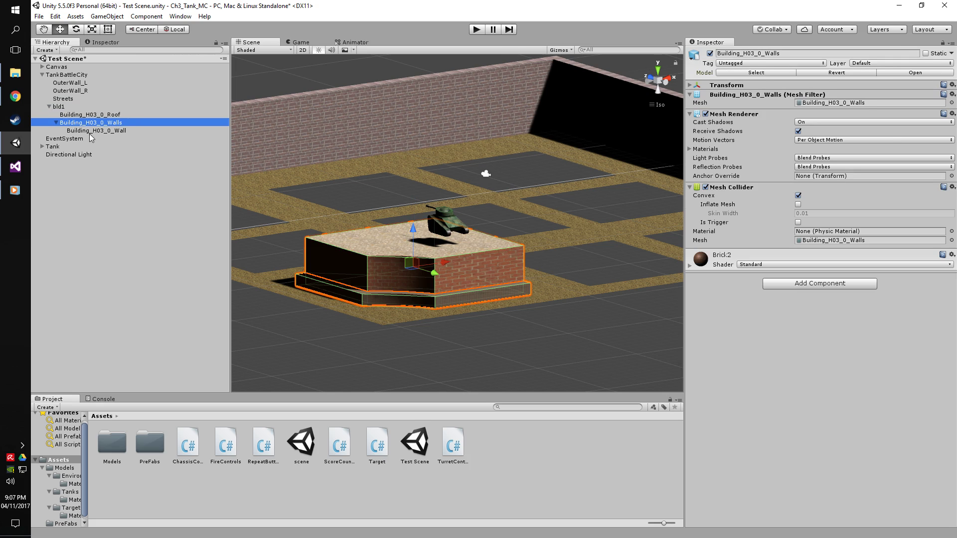
# Select bld1 and toggle the whole object inactive and active several times, leaving it active.
pyautogui.click(72, 107)
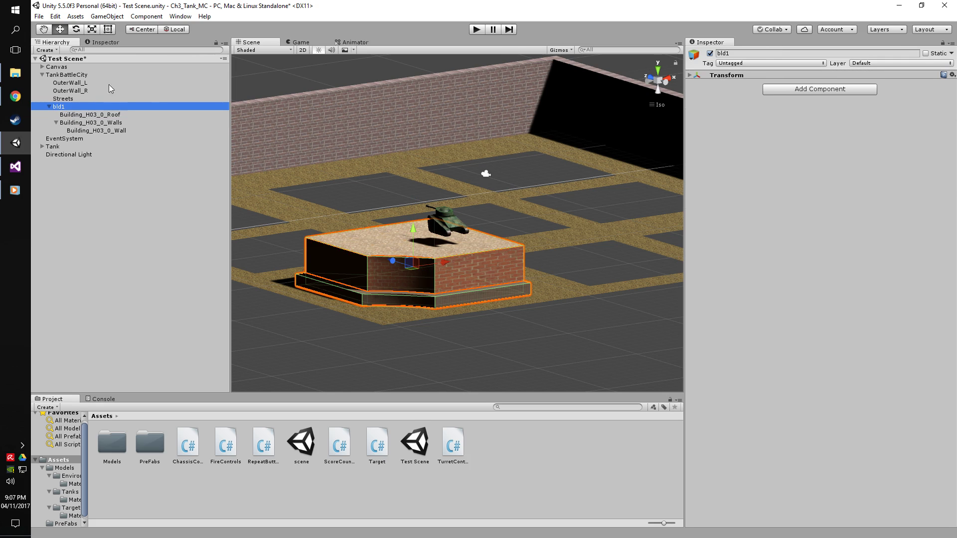
pyautogui.click(711, 54)
pyautogui.click(710, 53)
pyautogui.click(710, 54)
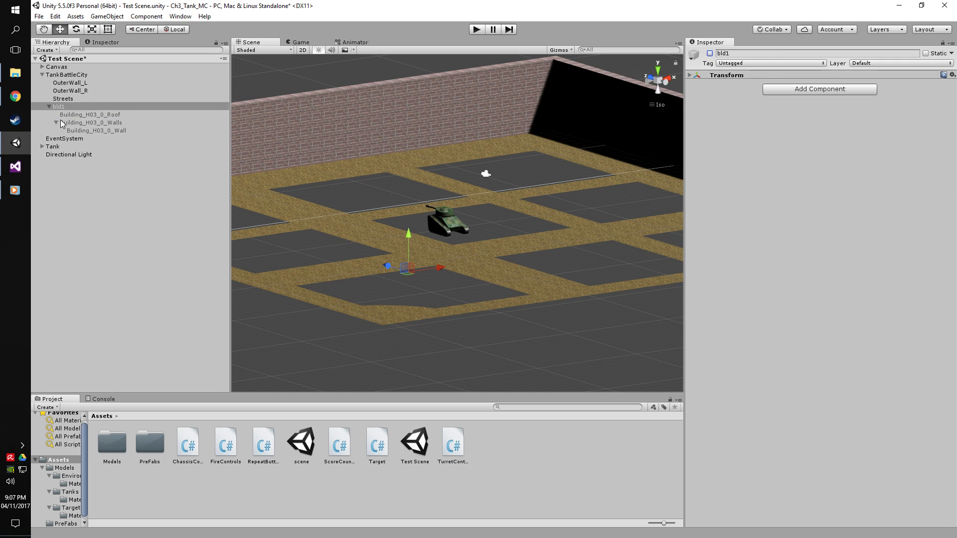
pyautogui.click(710, 54)
pyautogui.click(710, 54)
pyautogui.click(709, 54)
pyautogui.click(710, 54)
pyautogui.click(709, 54)
pyautogui.click(710, 54)
pyautogui.click(710, 54)
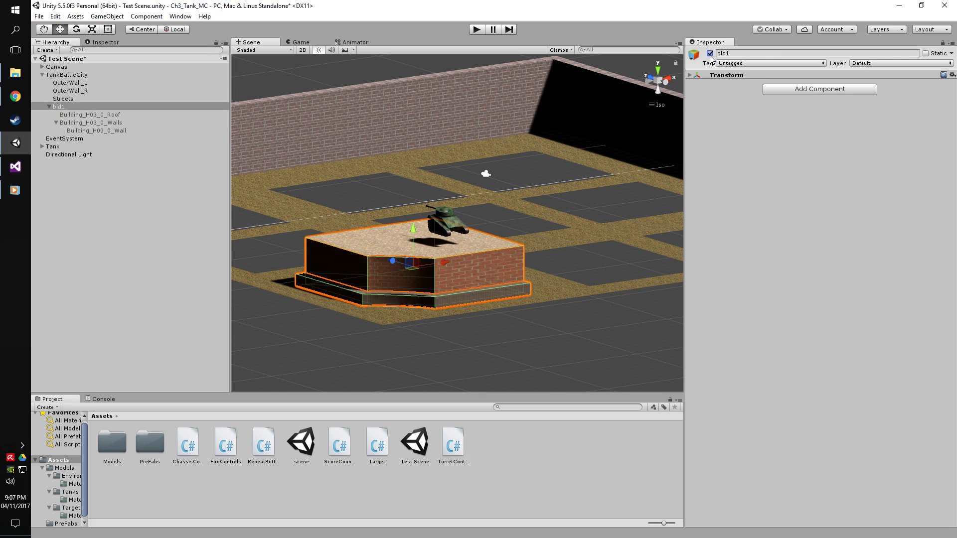
# Collapse bld1, expand the Tank hierarchy and inspect the Type01_Cannon object.
pyautogui.click(49, 106)
pyautogui.click(43, 123)
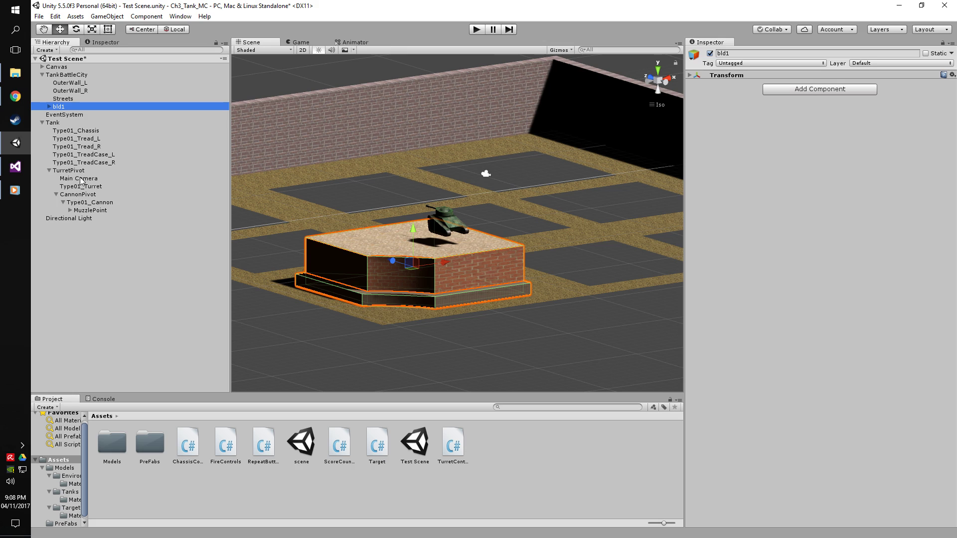
pyautogui.click(92, 204)
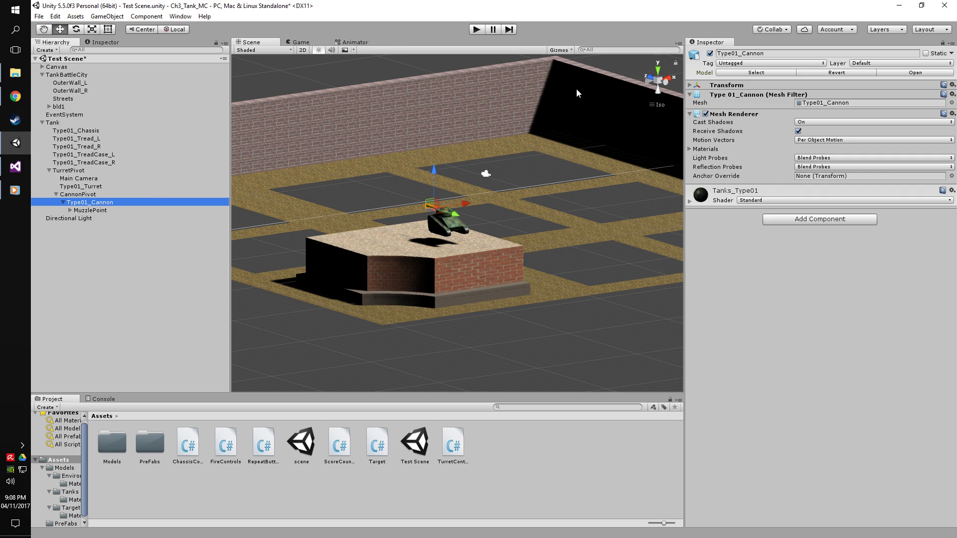
# Clear the Turret Pivot and Cannon Pivot references in the Tank's Turret Controls script and set Turret Speed to 0.
pyautogui.click(57, 124)
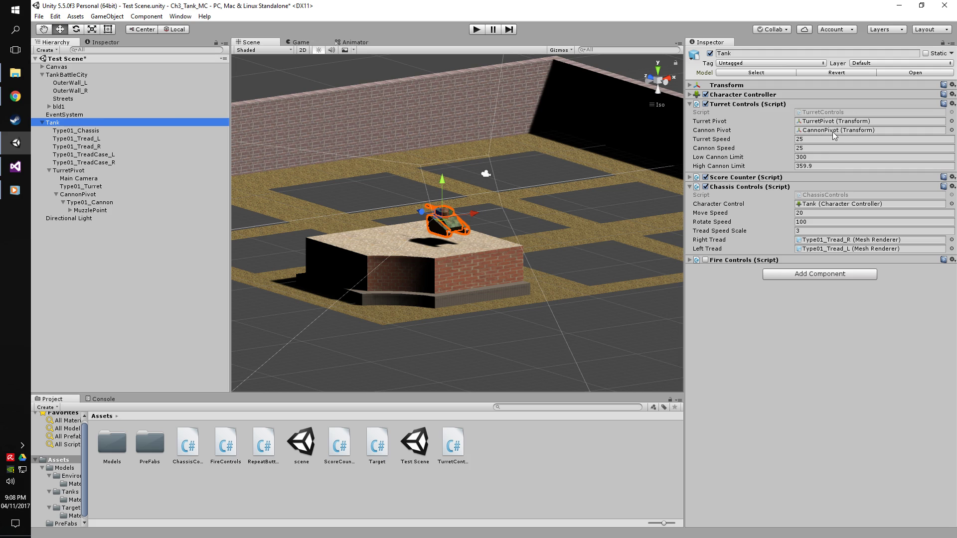
pyautogui.moveTo(83, 172); pyautogui.dragTo(818, 123)
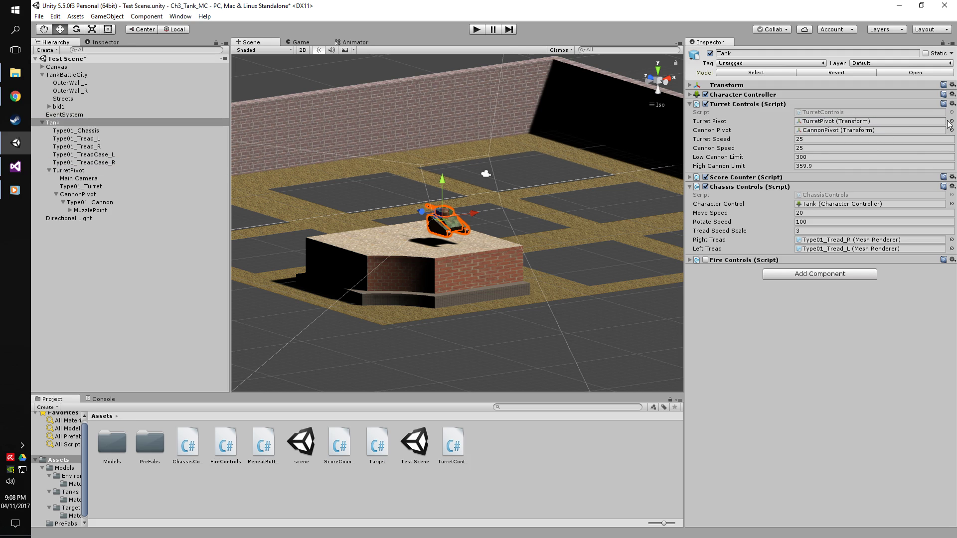
pyautogui.click(890, 122)
pyautogui.press('Delete')
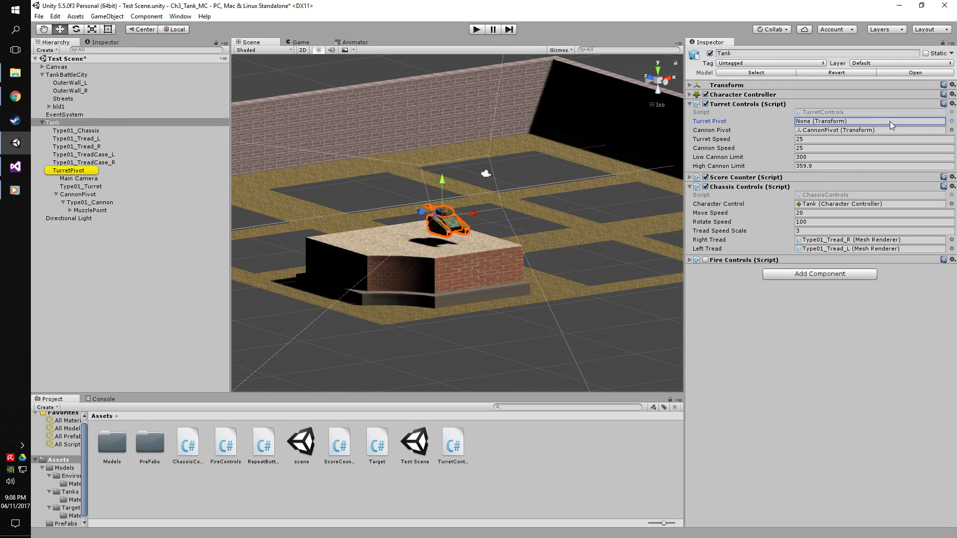
pyautogui.click(851, 139)
pyautogui.press('BackSpace')
pyautogui.click(851, 130)
pyautogui.press('Delete')
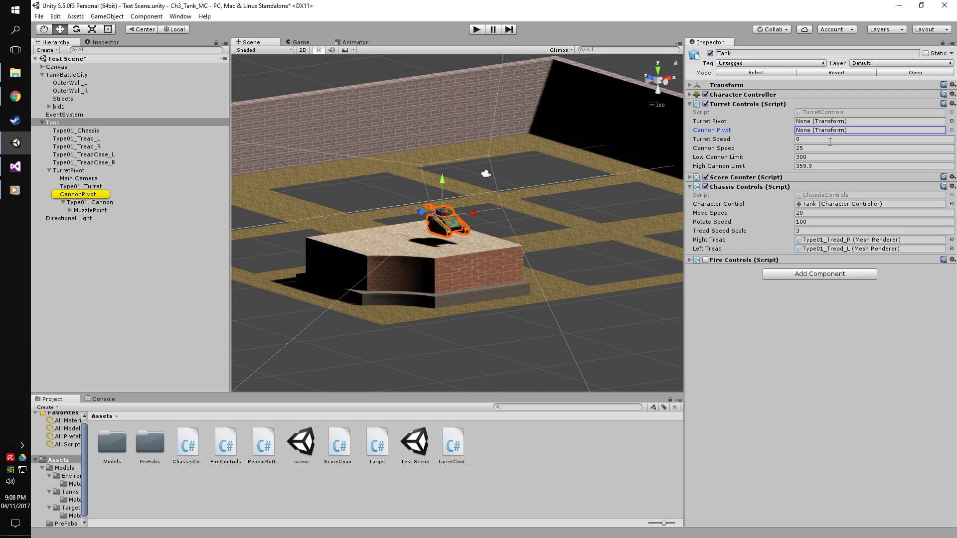
pyautogui.click(210, 246)
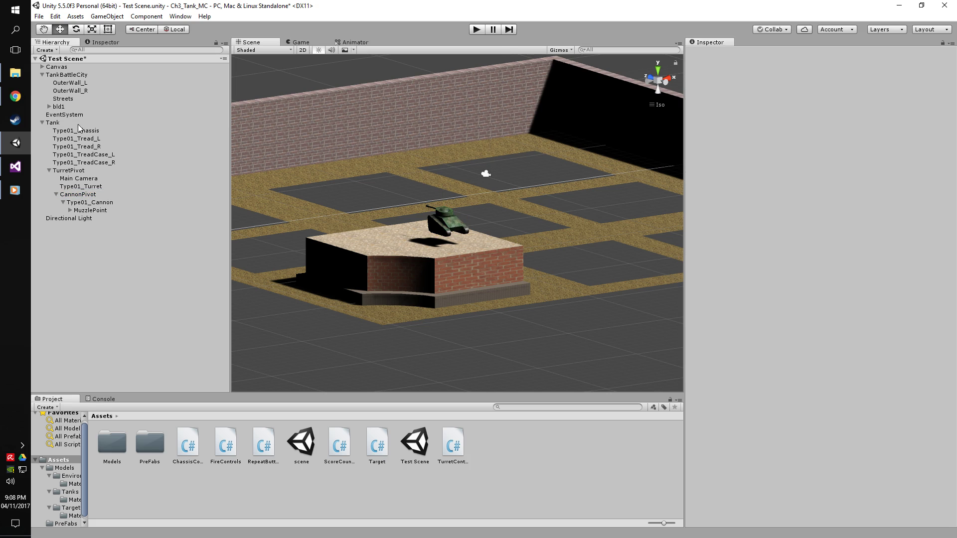
# Assign TurretPivot and CannonPivot to the matching pivot slots of the Tank's Turret Controls script.
pyautogui.click(59, 123)
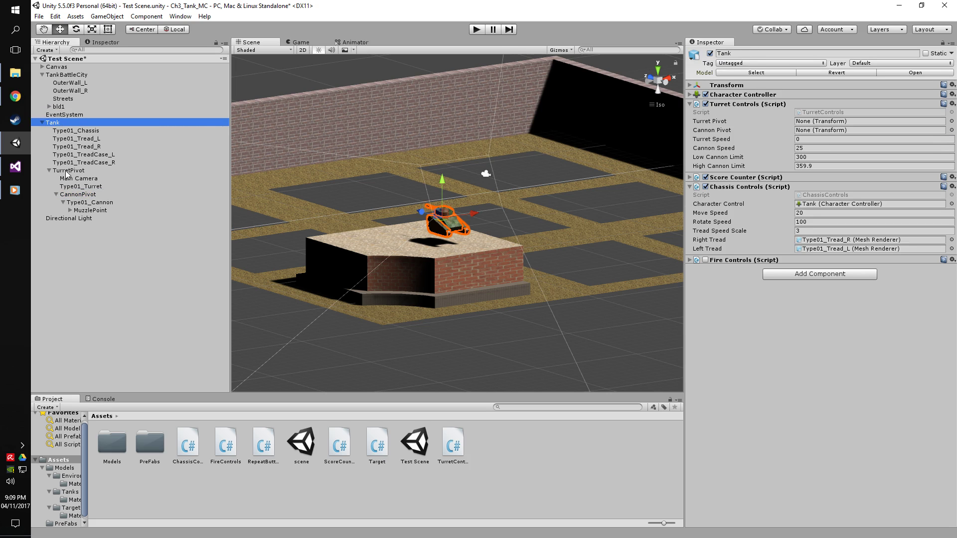
pyautogui.moveTo(68, 171); pyautogui.dragTo(803, 124)
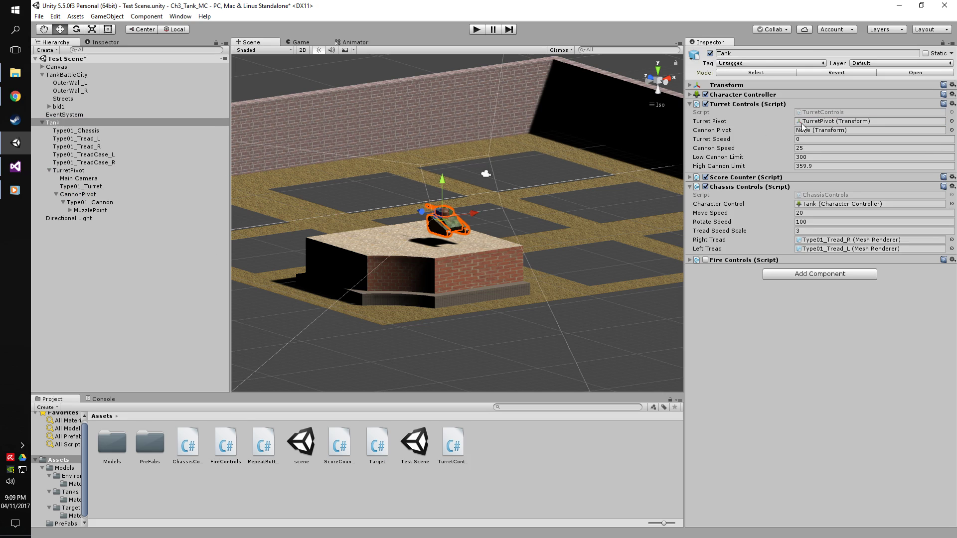
pyautogui.moveTo(74, 195); pyautogui.dragTo(822, 134)
# Undo the recent pivot assignments and reselect the Tank to check its Turret Controls values.
pyautogui.click(808, 139)
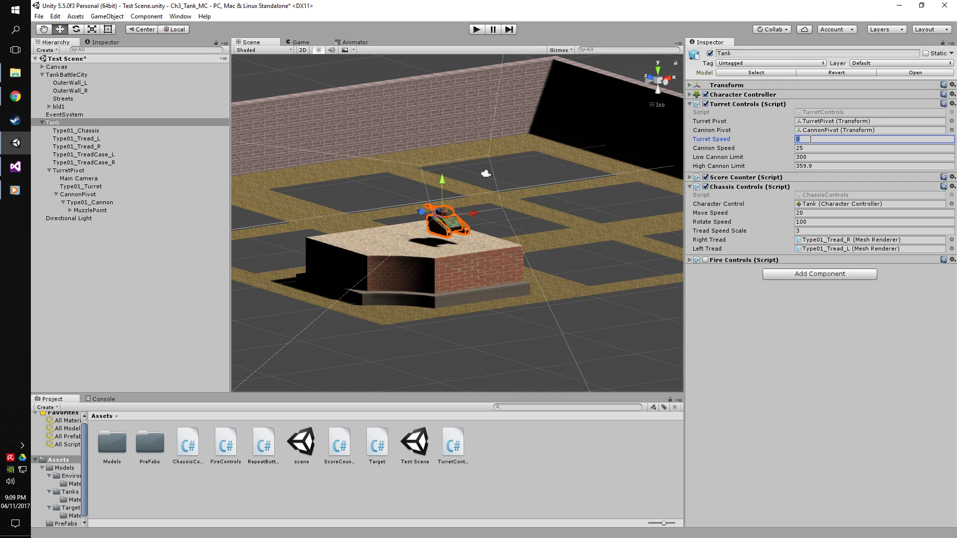
pyautogui.hotkey('ctrl', 'z')
pyautogui.hotkey('ctrl', 'z')
pyautogui.hotkey('ctrl', 'z')
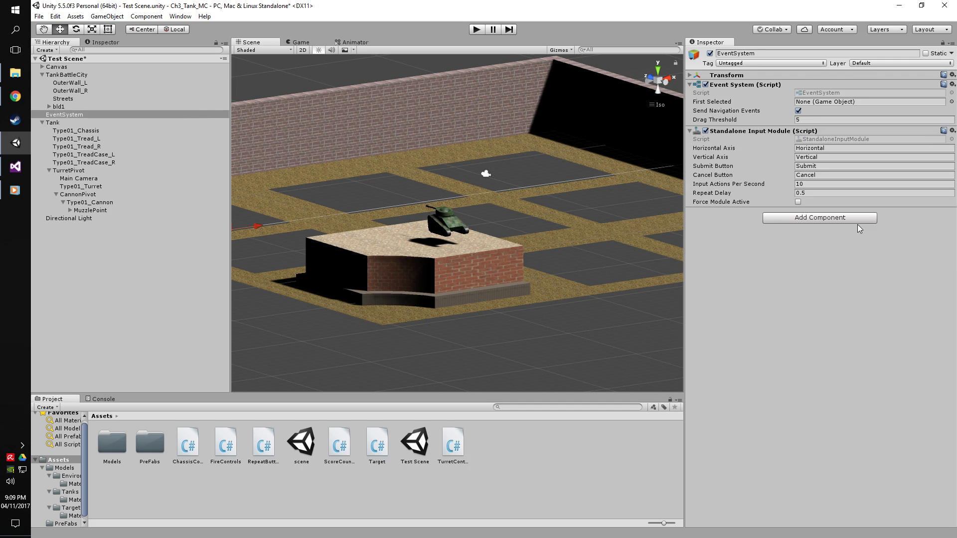
pyautogui.click(54, 122)
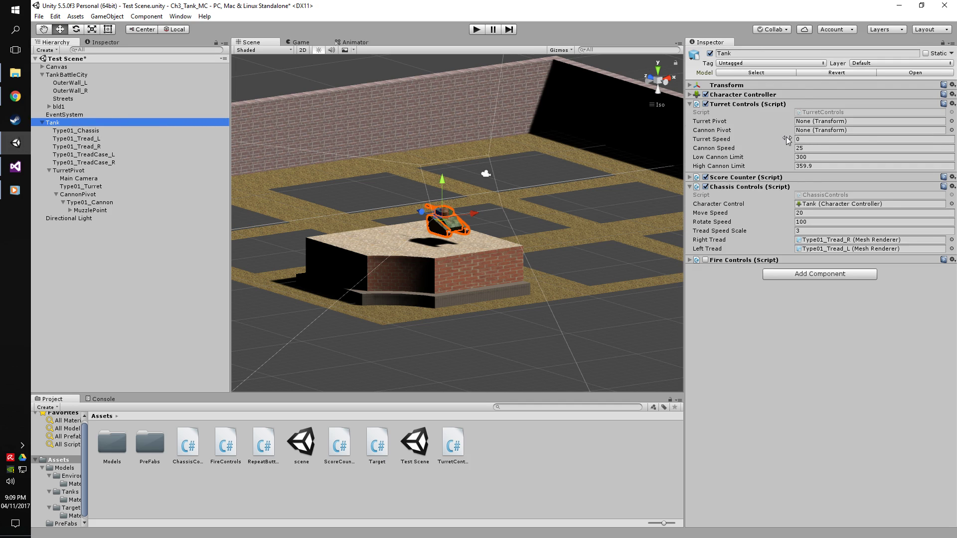
pyautogui.hotkey('ctrl', 'z')
pyautogui.hotkey('ctrl', 'z')
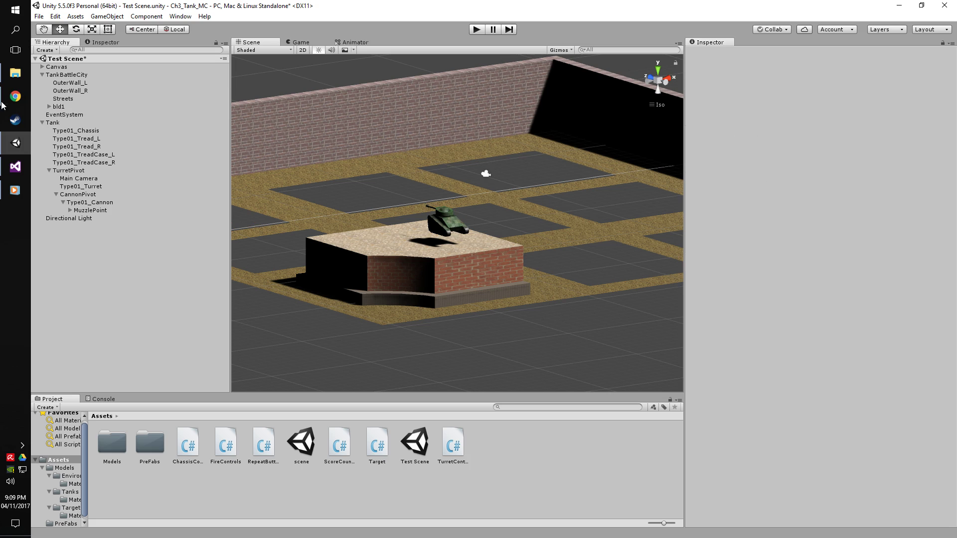
pyautogui.click(61, 123)
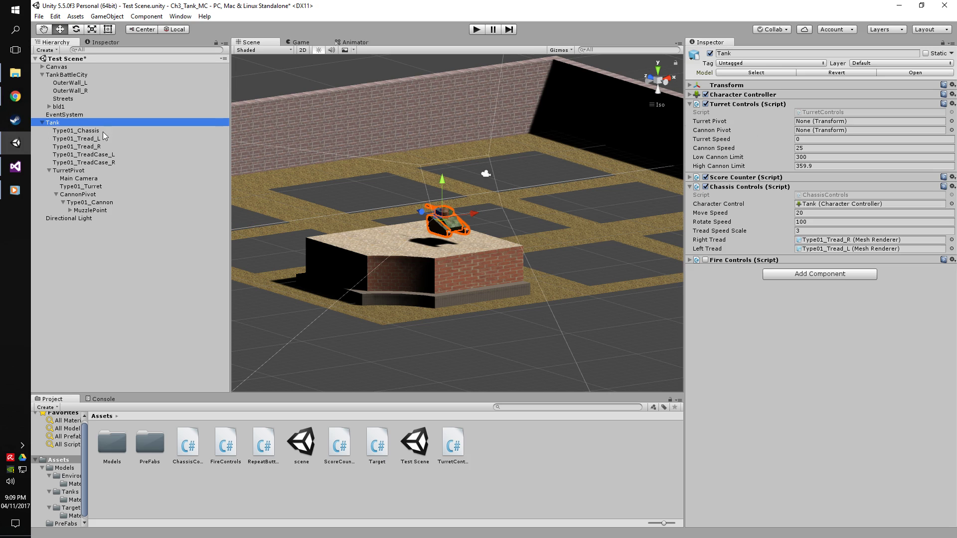
# Restore the Tank's pivot references and set Turret Speed to 100 and Cannon Speed to 50 in its Turret Controls script.
pyautogui.click(831, 121)
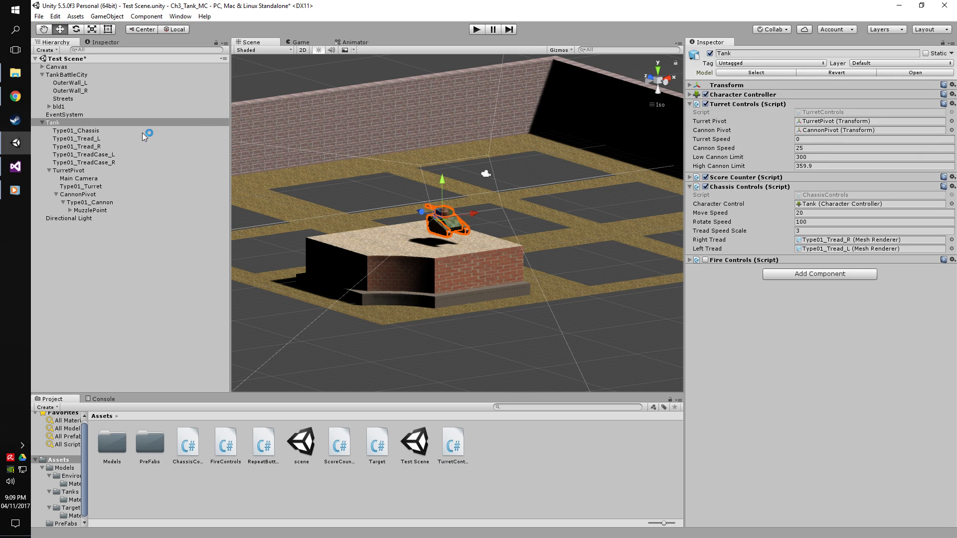
pyautogui.click(813, 140)
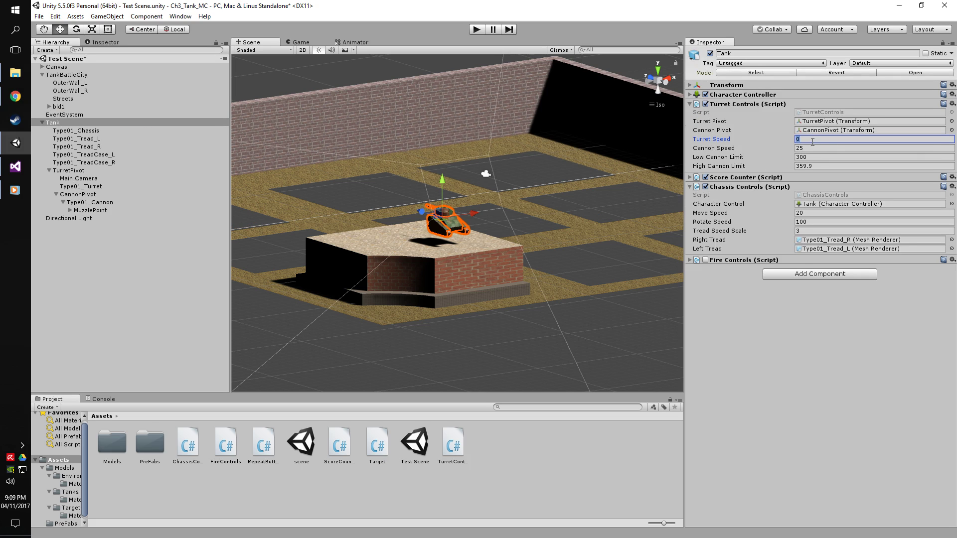
pyautogui.write('100')
pyautogui.click(827, 148)
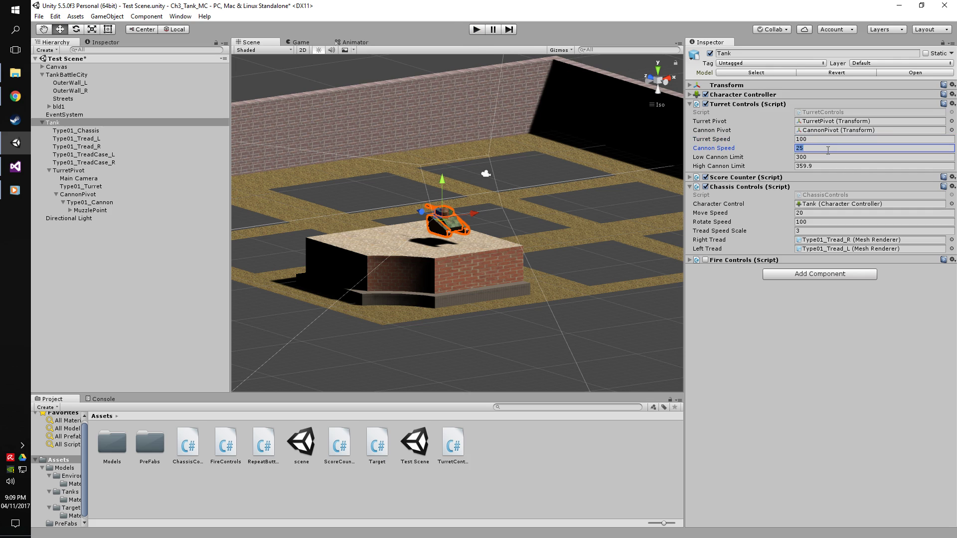
pyautogui.write('50')
# Run the scene in Play mode and rotate the tank's turret left and right.
pyautogui.click(476, 30)
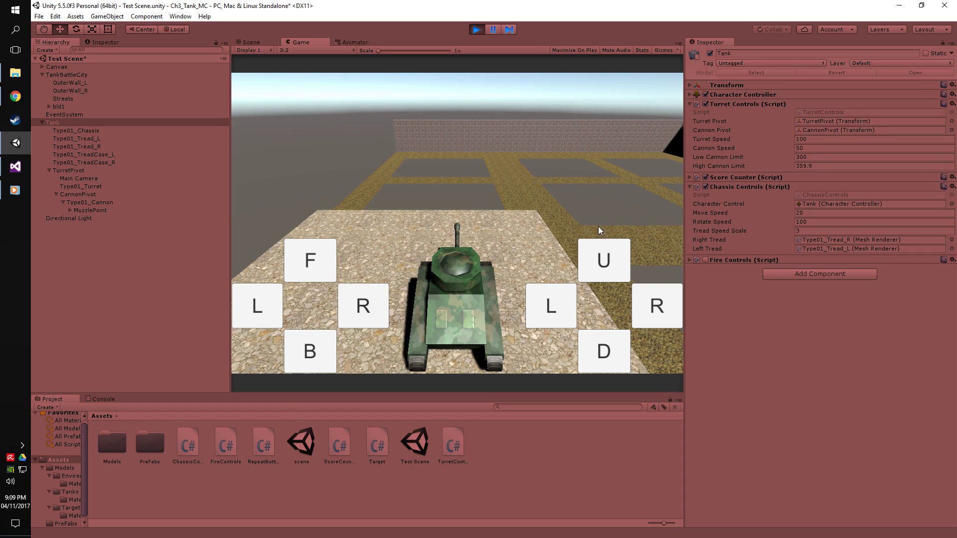
pyautogui.click(557, 312)
pyautogui.click(668, 307)
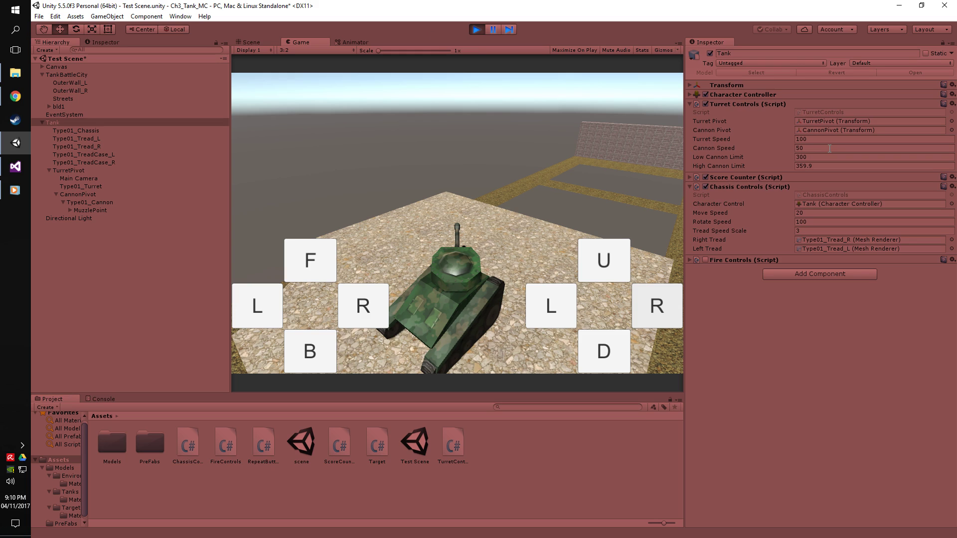
# Set Turret Speed to 1000 while the scene is running and rotate the turret to the right.
pyautogui.click(817, 138)
pyautogui.write('0')
pyautogui.press('BackSpace')
pyautogui.write('100')
pyautogui.click(656, 309)
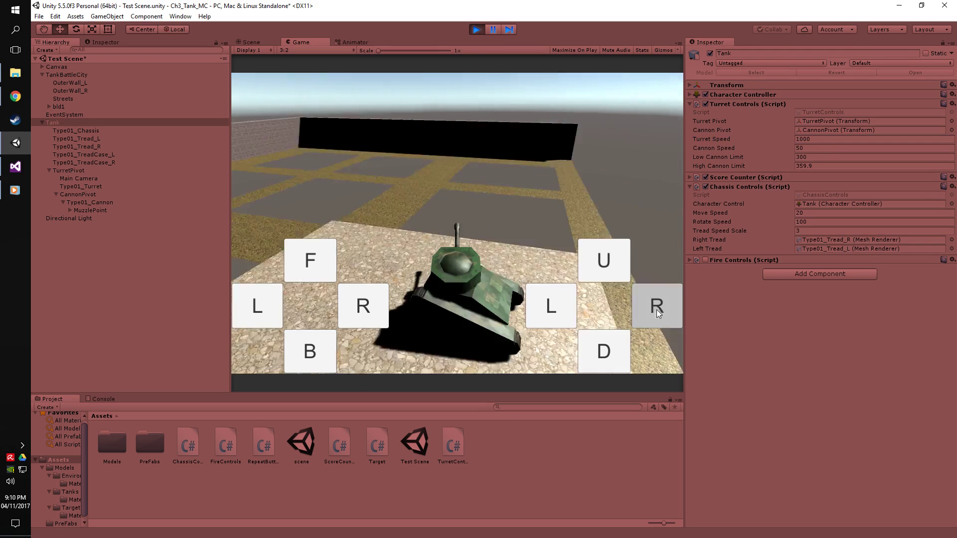
# Test the turret rotation with Turret Speed set to 1 and again with it set to 100.
pyautogui.click(815, 139)
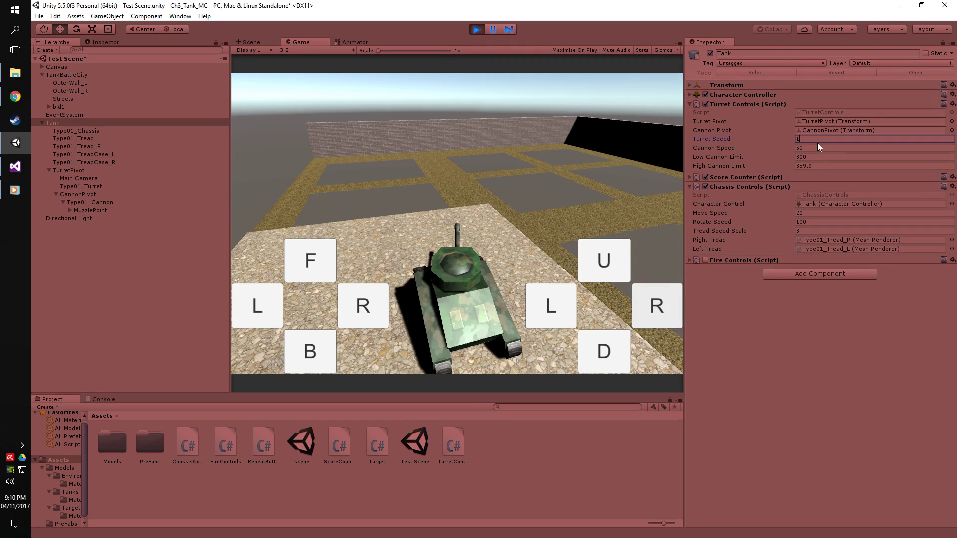
pyautogui.click(660, 308)
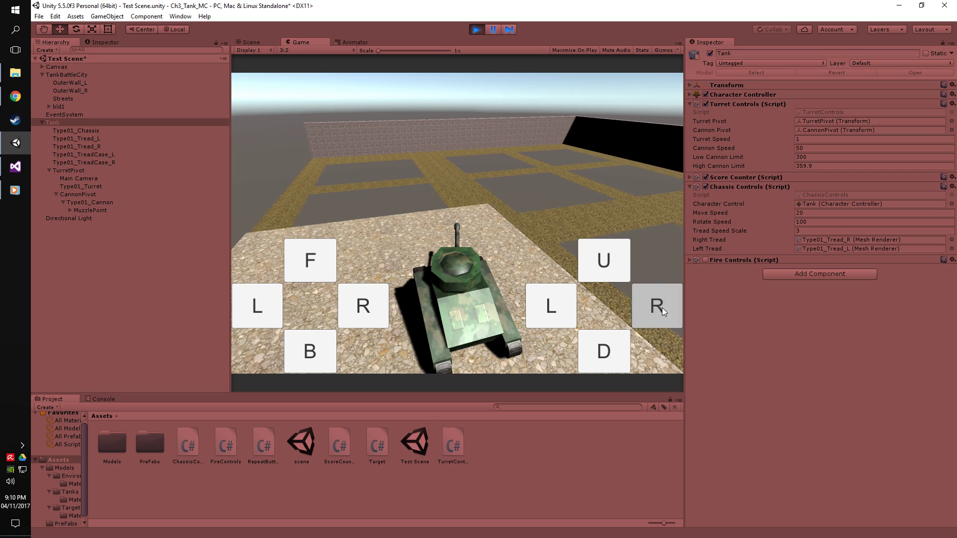
pyautogui.click(801, 139)
pyautogui.click(650, 313)
pyautogui.click(557, 316)
pyautogui.moveTo(557, 316); pyautogui.dragTo(573, 310)
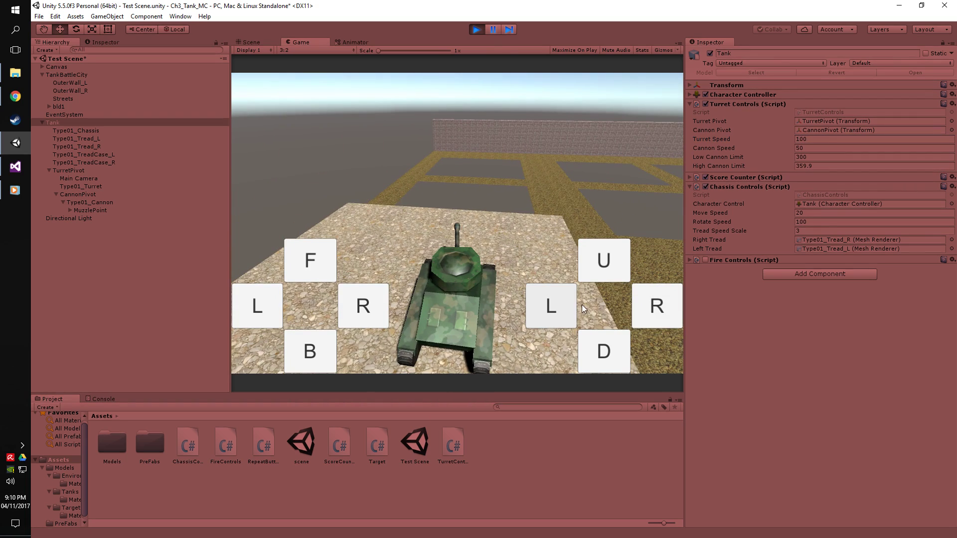
# Raise the cannon, set Cannon Speed to 100, and lower and raise the cannon again.
pyautogui.click(825, 149)
pyautogui.moveTo(601, 271); pyautogui.dragTo(604, 271)
pyautogui.click(833, 147)
pyautogui.write('100')
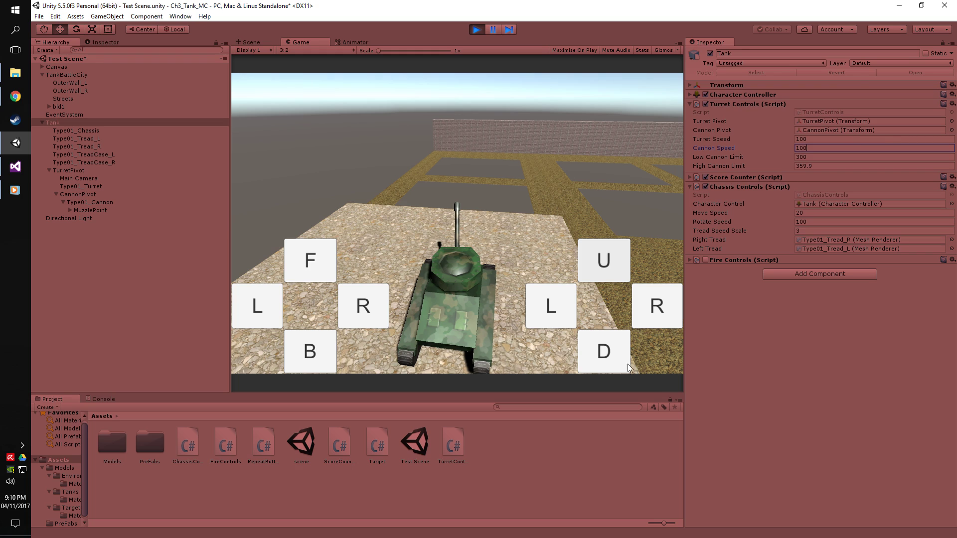
pyautogui.moveTo(604, 352); pyautogui.dragTo(603, 351)
pyautogui.click(603, 254)
# Move the cannon down and up, set Cannon Speed to 10, and lower the cannon at that speed.
pyautogui.click(859, 148)
pyautogui.click(604, 349)
pyautogui.click(609, 259)
pyautogui.click(857, 150)
pyautogui.doubleClick(859, 150)
pyautogui.write('10')
pyautogui.click(859, 140)
pyautogui.moveTo(596, 352); pyautogui.dragTo(606, 364)
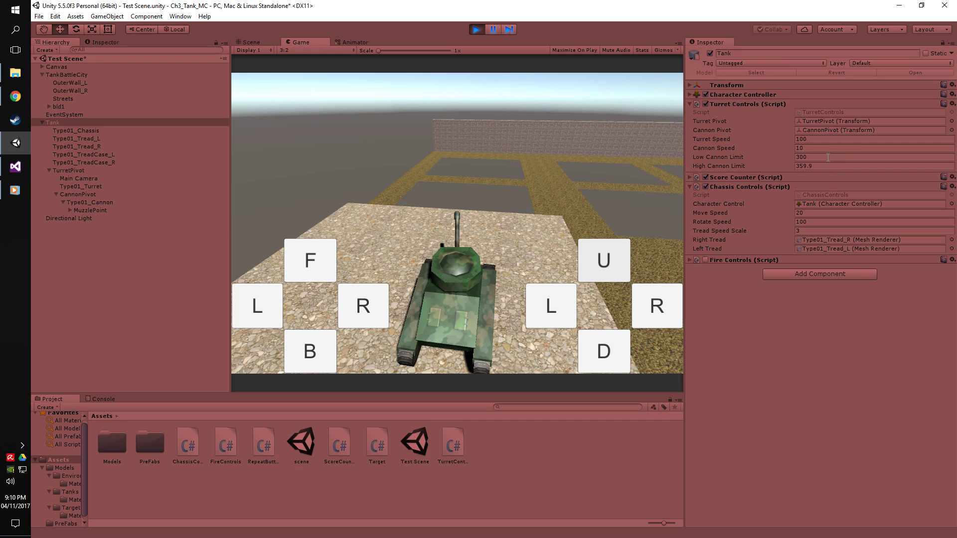
# Set both Turret Speed and Cannon Speed to 200, and raise and lower the cannon.
pyautogui.click(828, 141)
pyautogui.write('200')
pyautogui.click(813, 156)
pyautogui.click(807, 148)
pyautogui.write('200')
pyautogui.click(609, 256)
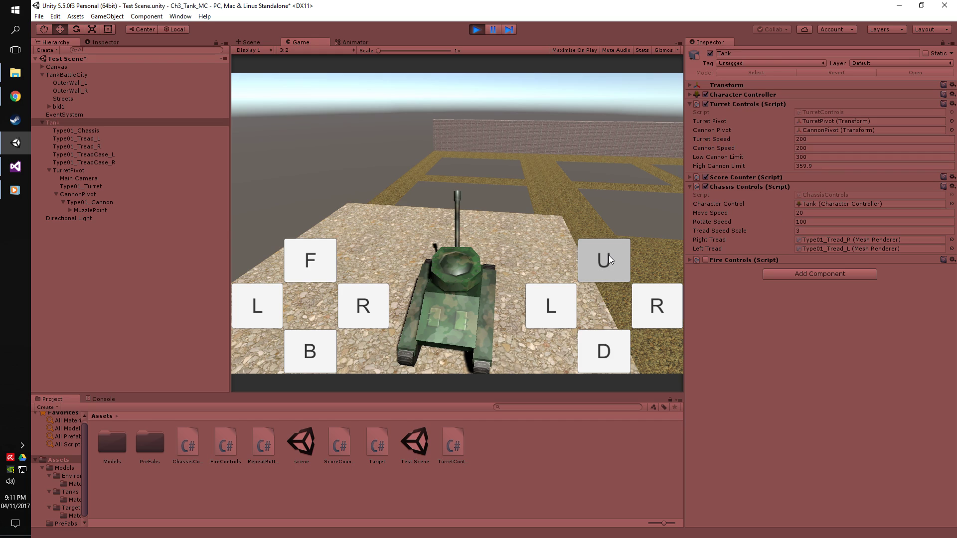
pyautogui.click(602, 353)
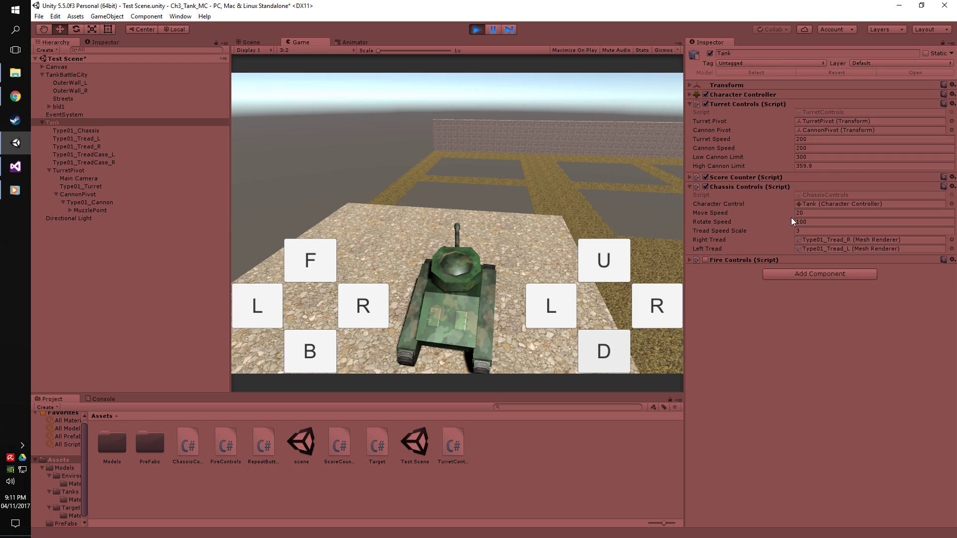
# Review Move Speed and Rotate Speed in the Chassis Controls script, and turn the tank right and left.
pyautogui.click(808, 211)
pyautogui.click(824, 223)
pyautogui.click(368, 306)
pyautogui.click(258, 309)
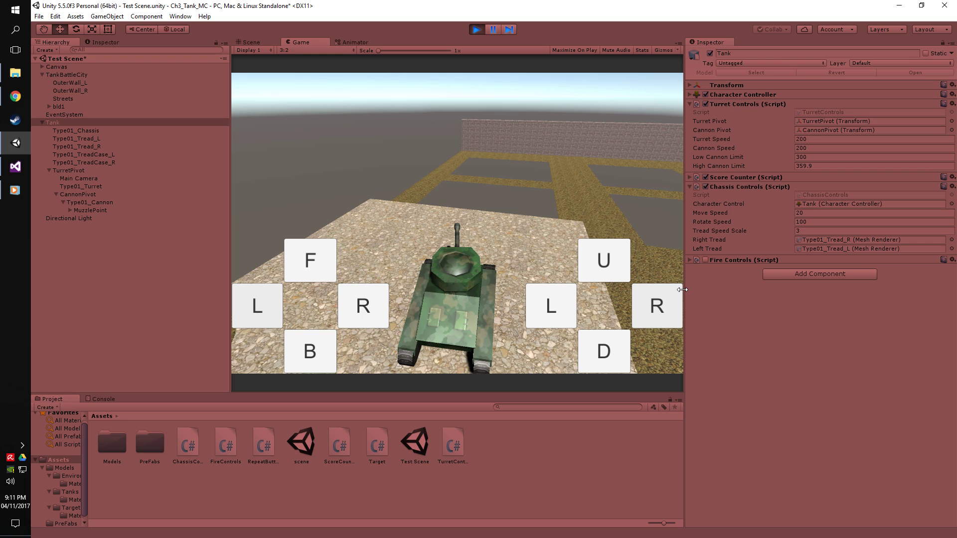
# Switch to Visual Studio and enlarge its window and zoom out to show the whole TurretControls.cs script.
pyautogui.click(15, 167)
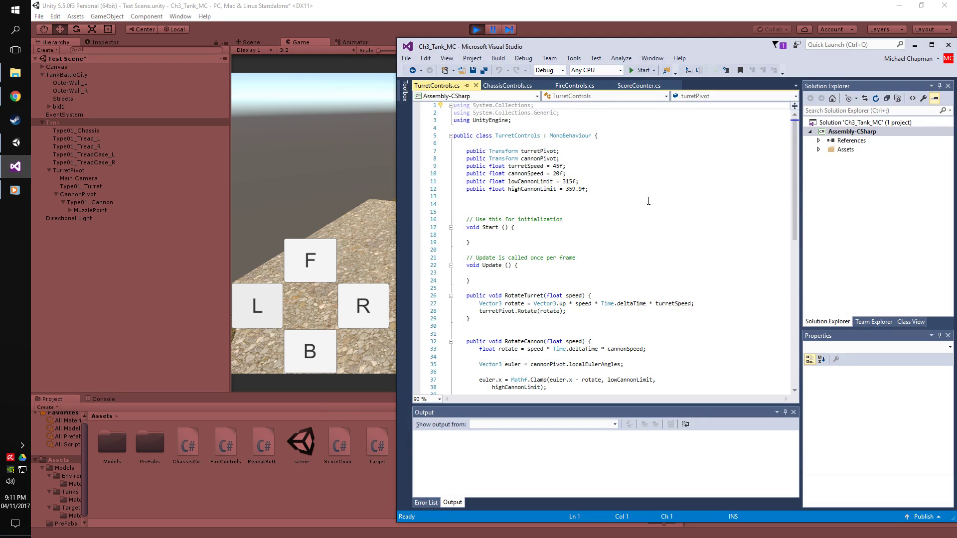
pyautogui.moveTo(638, 47); pyautogui.dragTo(564, 18)
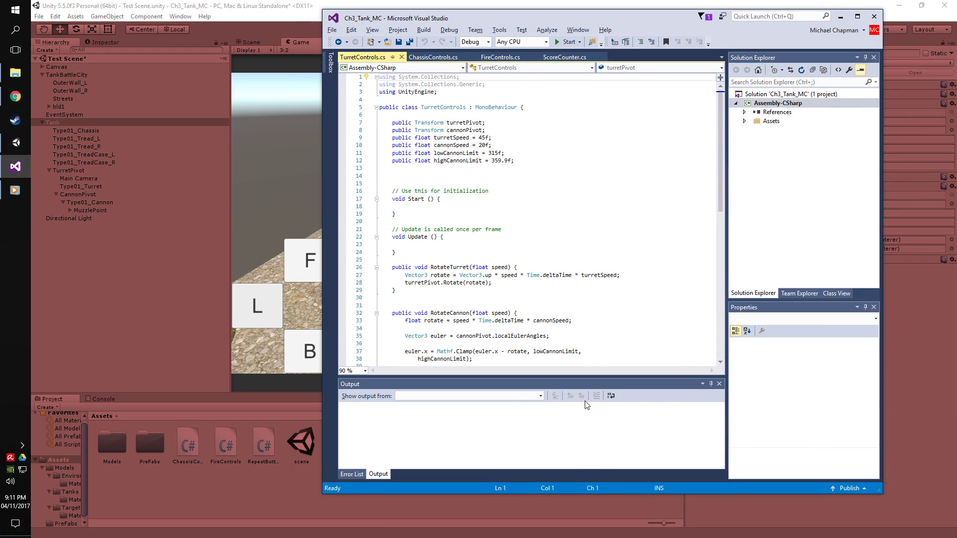
pyautogui.moveTo(708, 495); pyautogui.dragTo(708, 537)
pyautogui.keyDown('ctrl'); pyautogui.scroll(-1, 558, 279); pyautogui.keyUp('ctrl')
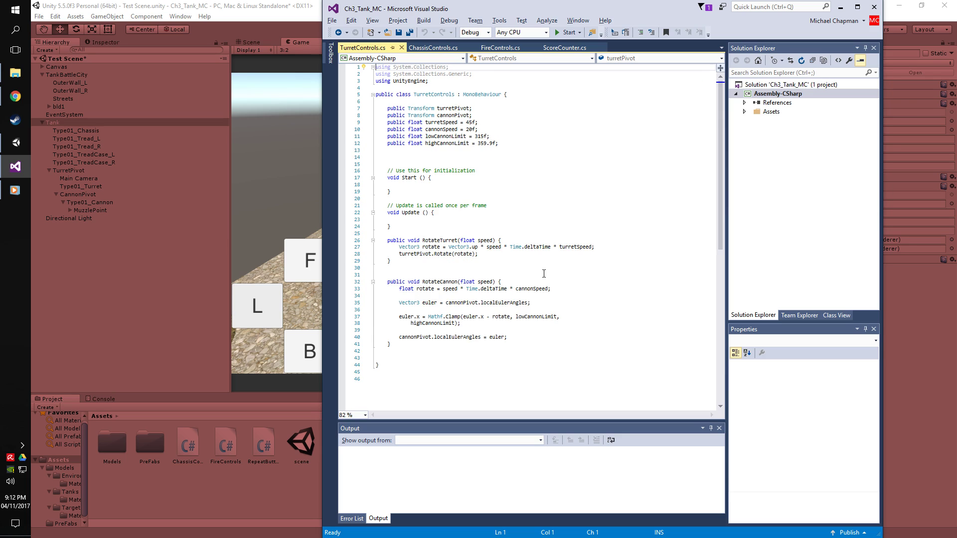
# Select the Tank in Unity and arrange the Unity and Visual Studio windows side by side.
pyautogui.click(148, 214)
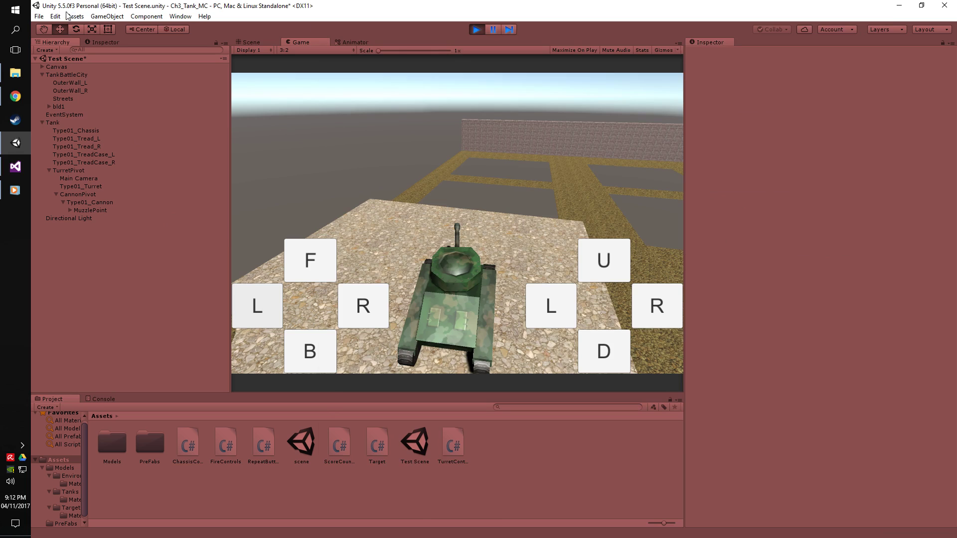
pyautogui.click(19, 171)
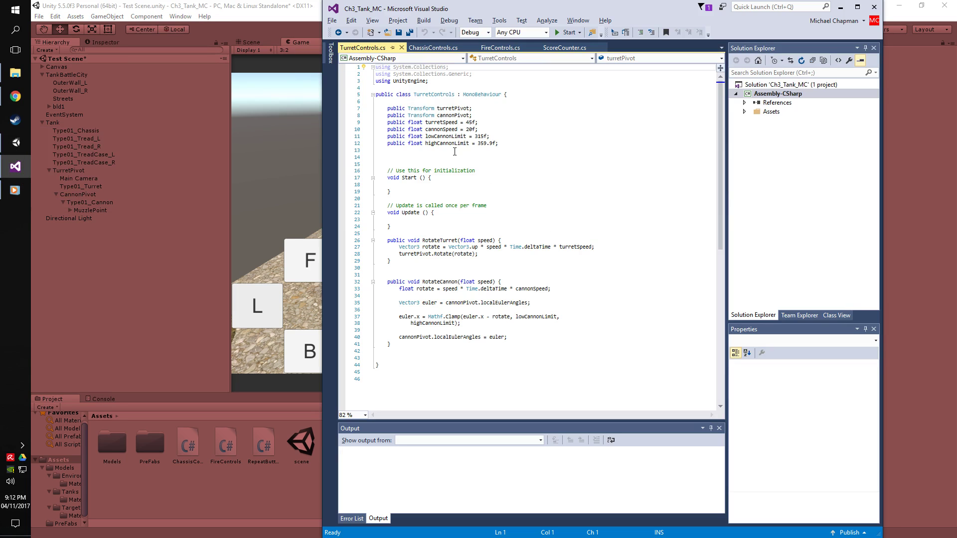
pyautogui.moveTo(501, 3); pyautogui.dragTo(408, 59)
pyautogui.click(374, 178)
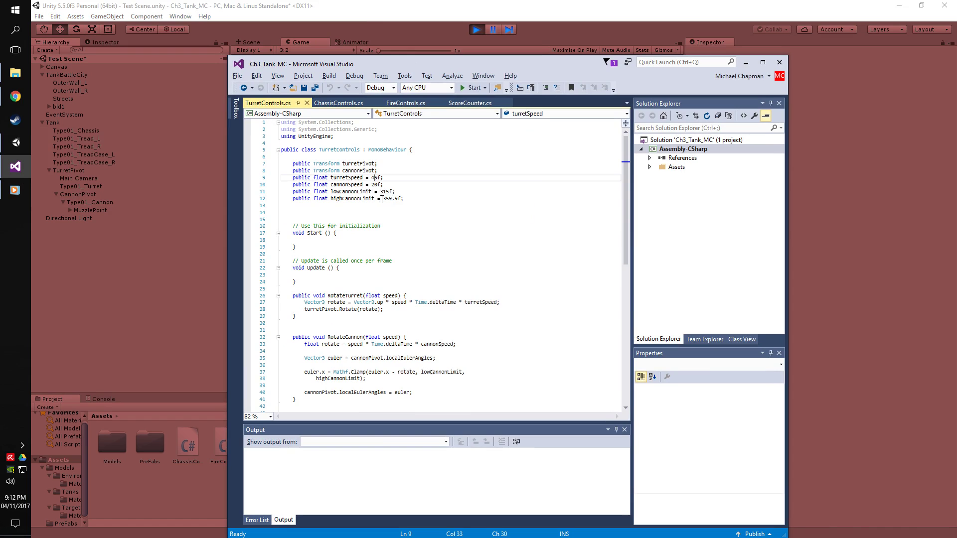
pyautogui.moveTo(392, 59); pyautogui.dragTo(376, 147)
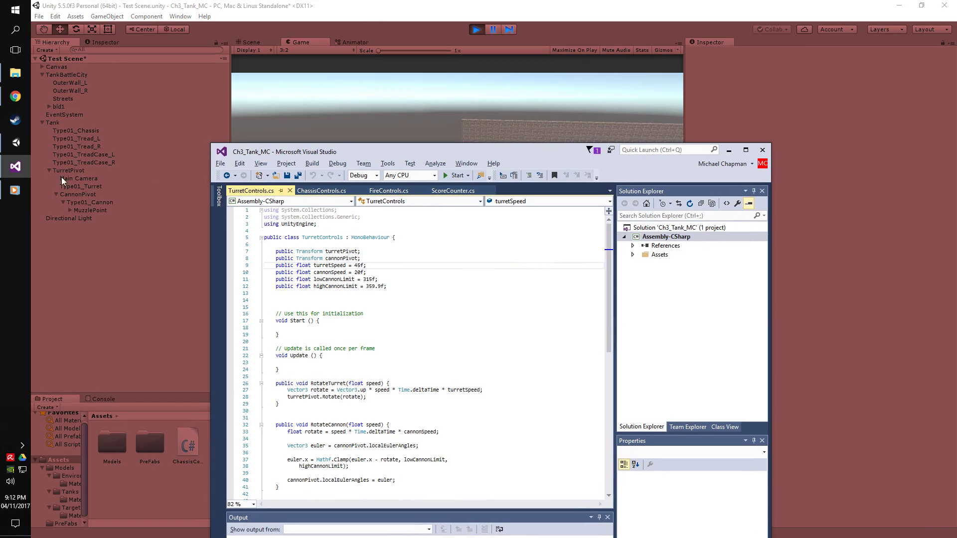
pyautogui.click(66, 123)
pyautogui.moveTo(562, 6); pyautogui.dragTo(31, 91)
pyautogui.click(619, 159)
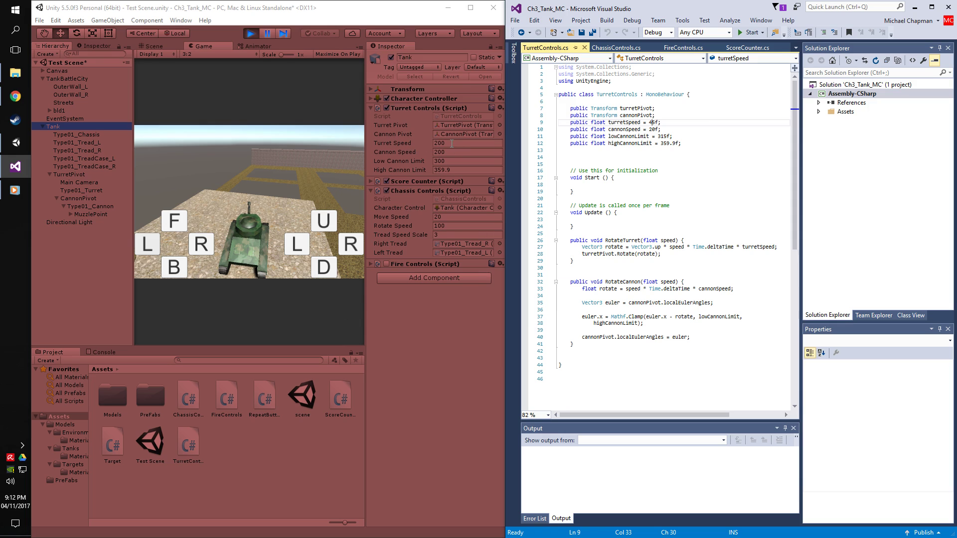
# Set the turretSpeed default to 0f in TurretControls.cs and save the script.
pyautogui.click(690, 144)
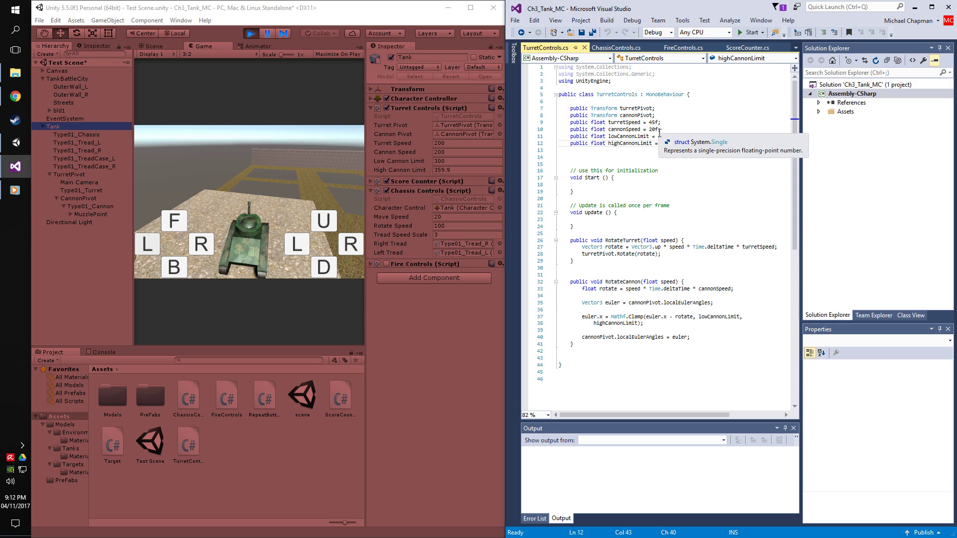
pyautogui.doubleClick(653, 122)
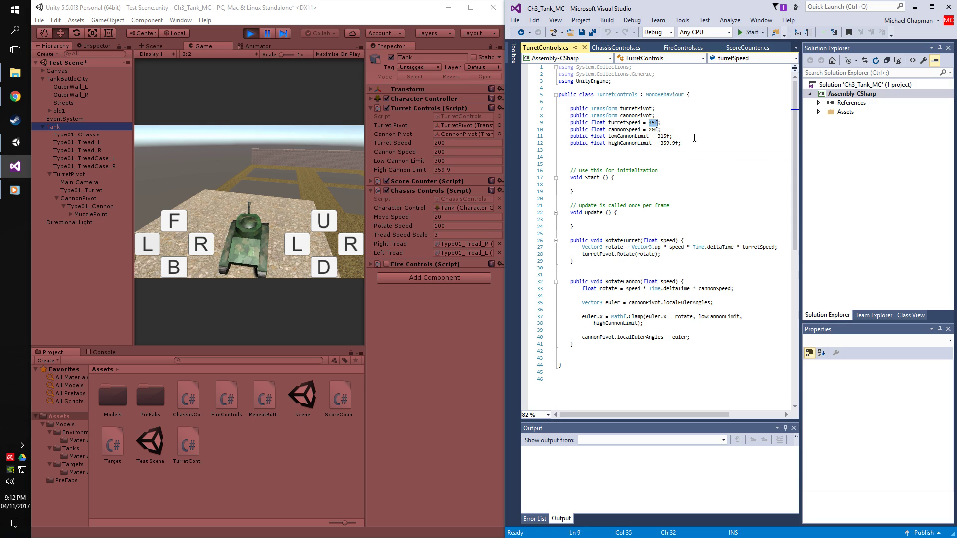
pyautogui.press('Left')
pyautogui.press('BackSpace')
pyautogui.press('BackSpace')
pyautogui.write('0')
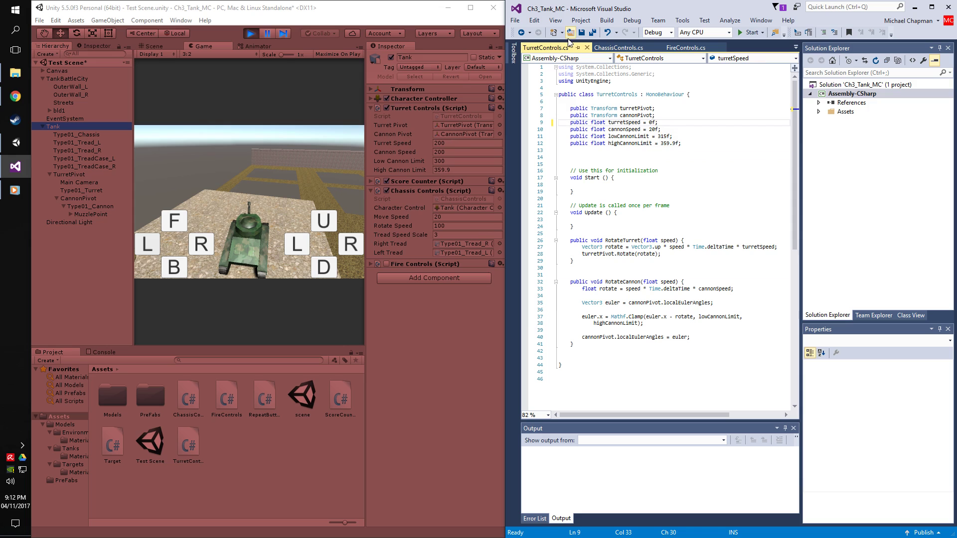
pyautogui.click(581, 34)
# Stop and restart Play mode in Unity to compare the Tank's Turret Speed with the script default, ending in edit mode.
pyautogui.click(306, 20)
pyautogui.click(255, 34)
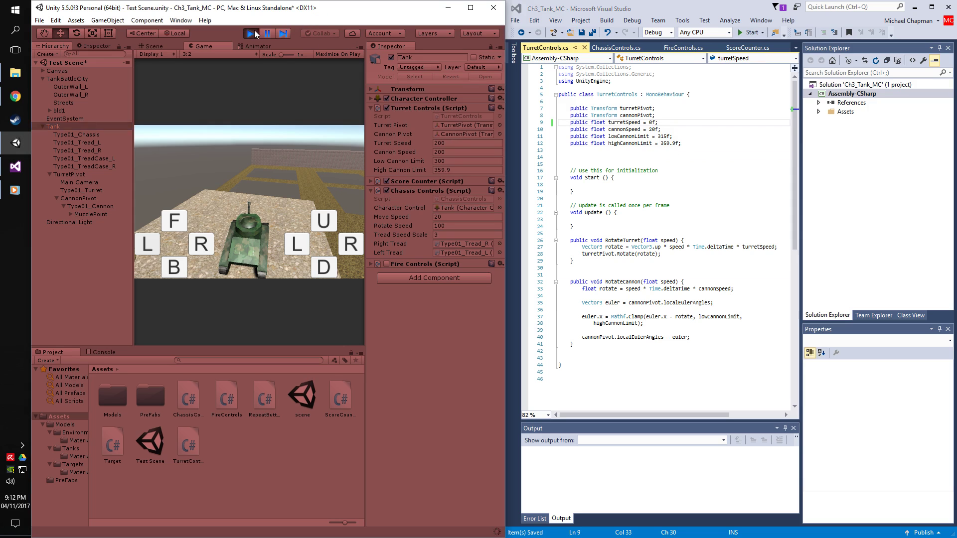
pyautogui.click(254, 34)
pyautogui.click(254, 33)
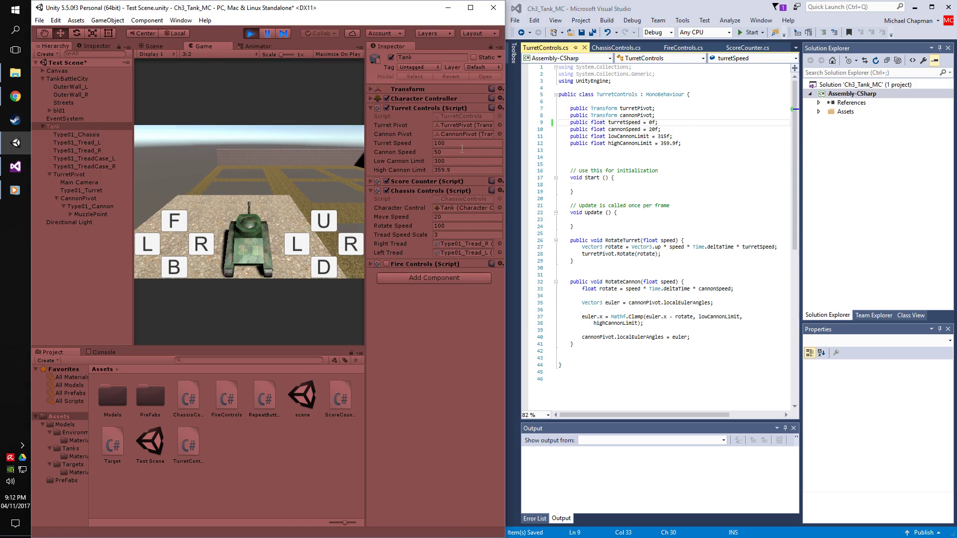
pyautogui.click(253, 35)
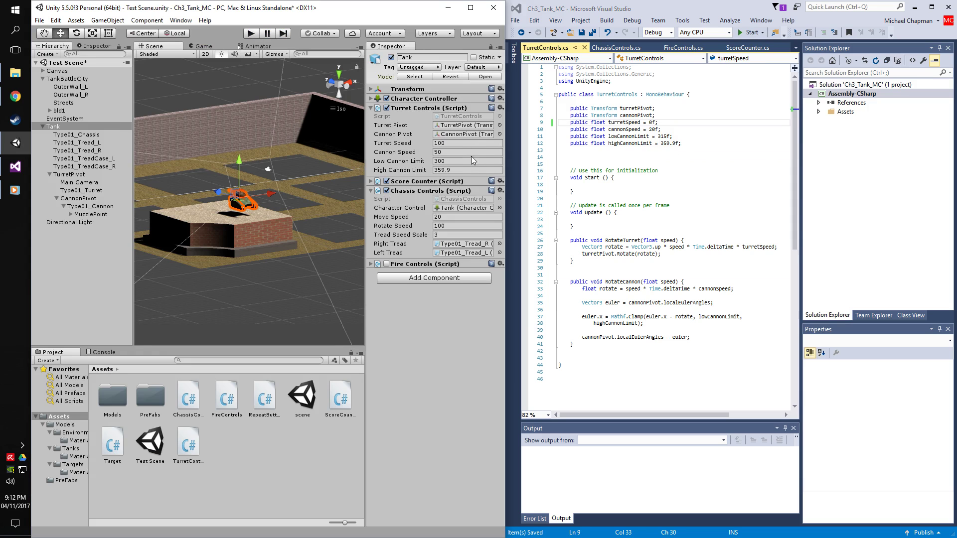
pyautogui.click(251, 34)
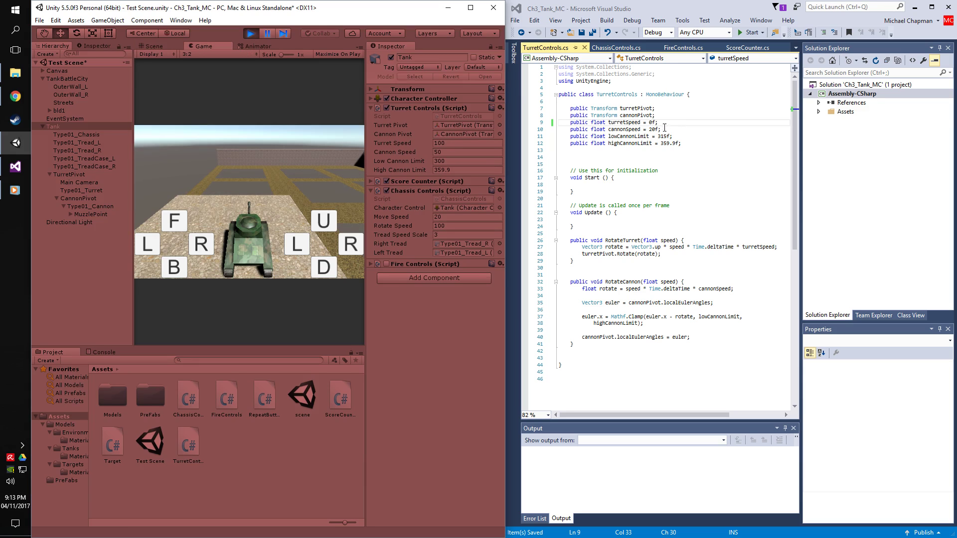
pyautogui.click(249, 34)
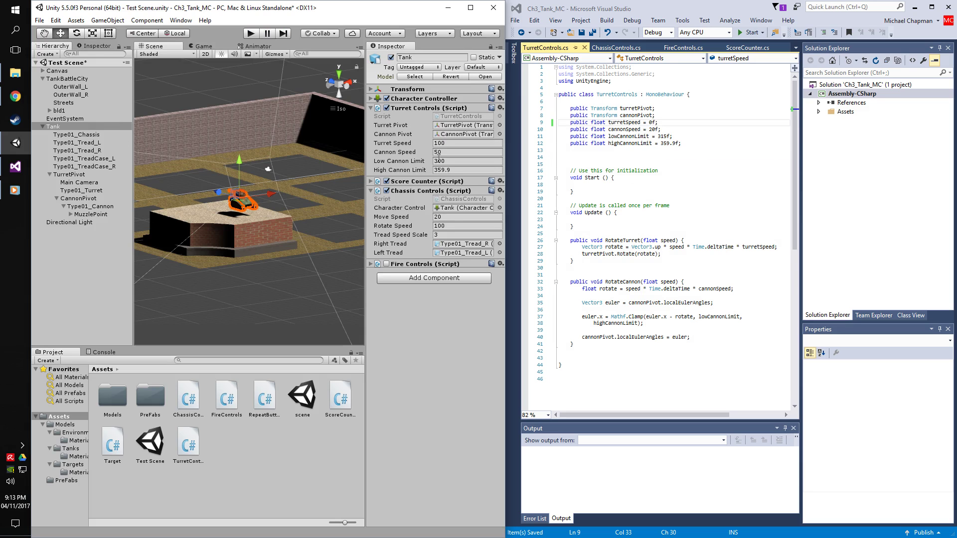
# Set the Tank's Turret Speed to 200 in the Turret Controls script component.
pyautogui.click(444, 144)
pyautogui.write('200')
pyautogui.click(447, 354)
# Delete the Start and Update methods with their comments and a surplus blank line from TurretControls.cs.
pyautogui.doubleClick(579, 126)
pyautogui.click(613, 190)
pyautogui.moveTo(591, 227); pyautogui.dragTo(571, 171)
pyautogui.press('Delete')
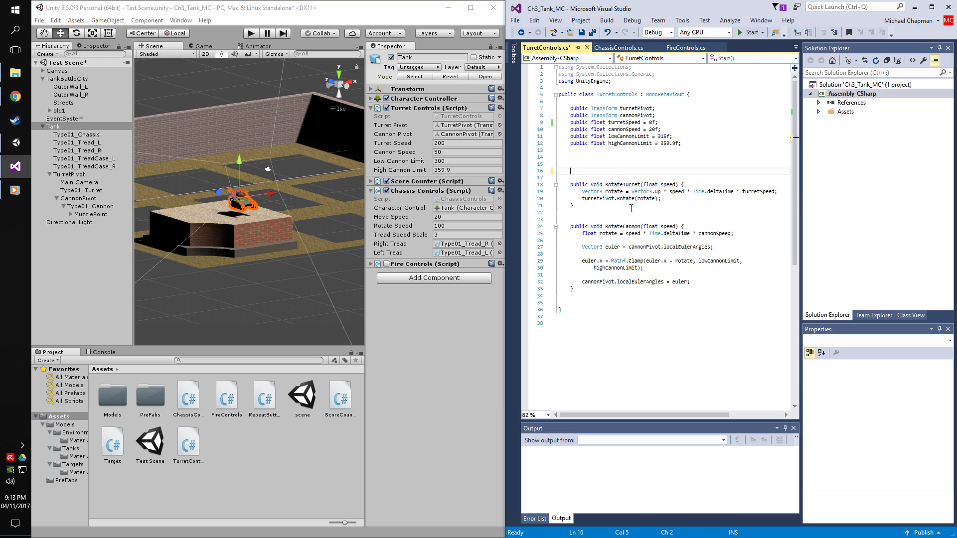
pyautogui.click(584, 158)
pyautogui.press('Delete')
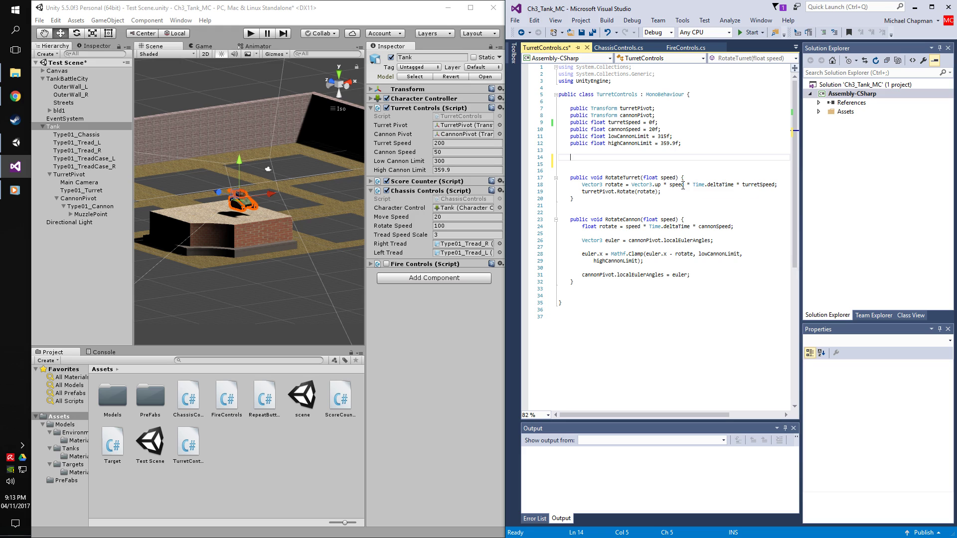
# Rename the RotateTurret method's speed parameter to moonpants in its declaration.
pyautogui.click(668, 178)
pyautogui.rightClick(666, 177)
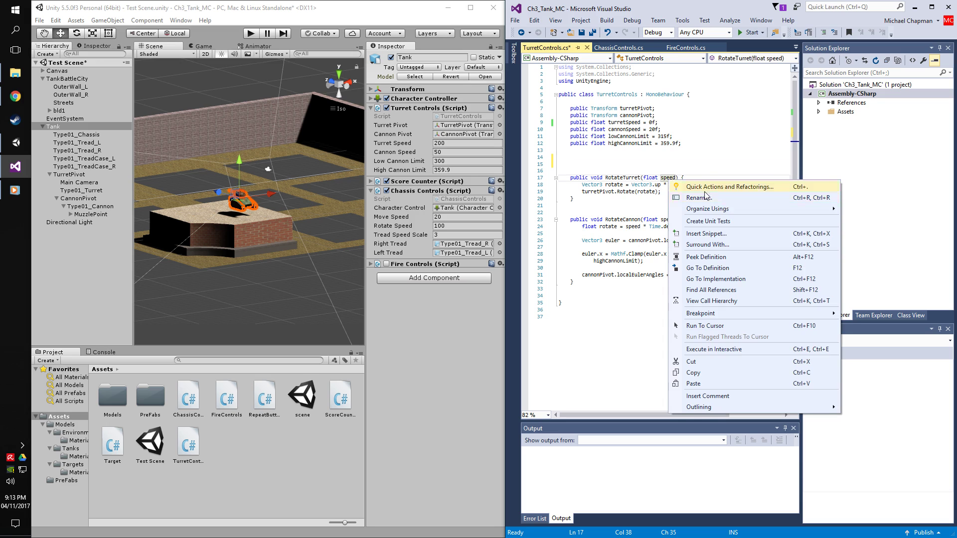
pyautogui.press('Escape')
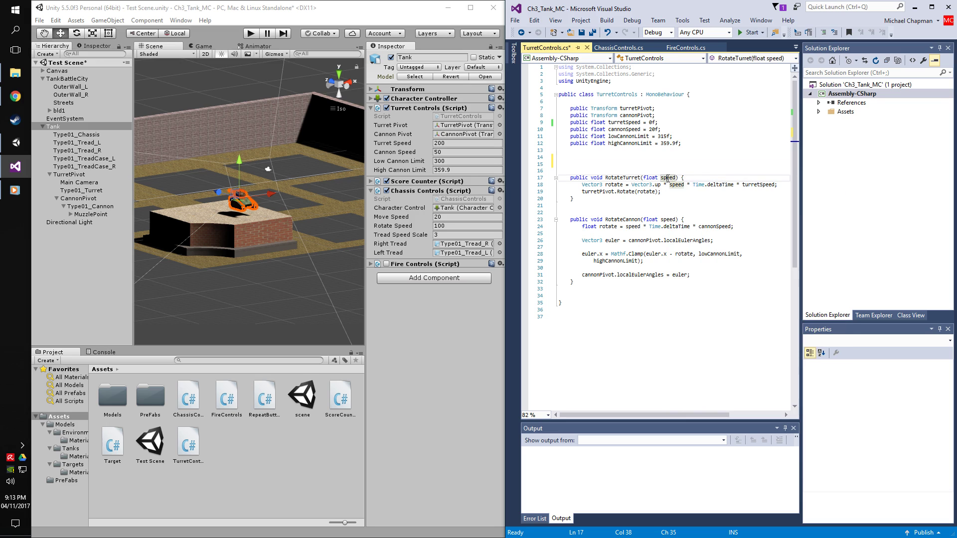
pyautogui.press('Right')
pyautogui.press('Right')
pyautogui.press('Delete')
pyautogui.press('BackSpace')
pyautogui.press('BackSpace')
pyautogui.press('BackSpace')
pyautogui.press('BackSpace')
pyautogui.write('moon')
# Replace speed with moonpants in RotateTurret's rotate calculation and save TurretControls.cs.
pyautogui.doubleClick(680, 177)
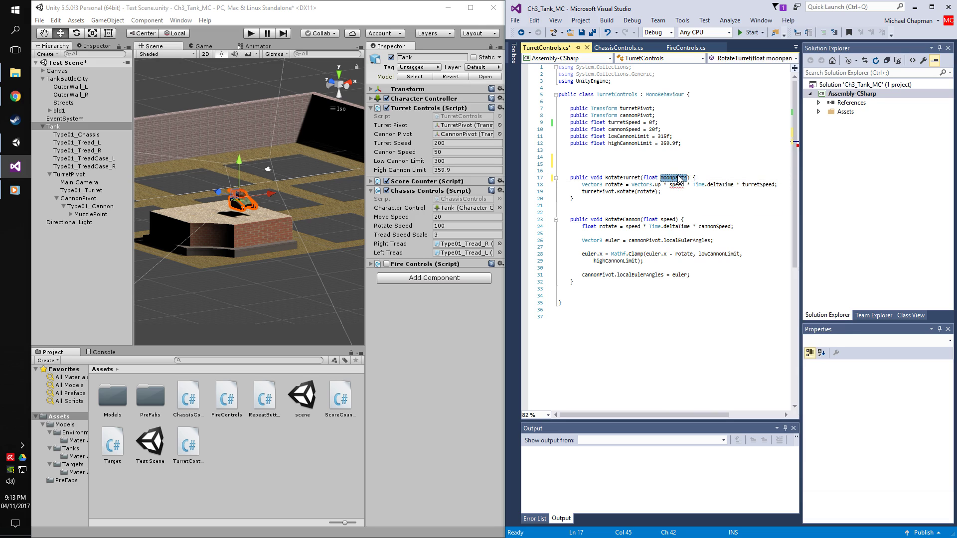
pyautogui.hotkey('ctrl', 'c')
pyautogui.doubleClick(676, 185)
pyautogui.hotkey('ctrl', 'v')
pyautogui.click(702, 203)
pyautogui.click(669, 177)
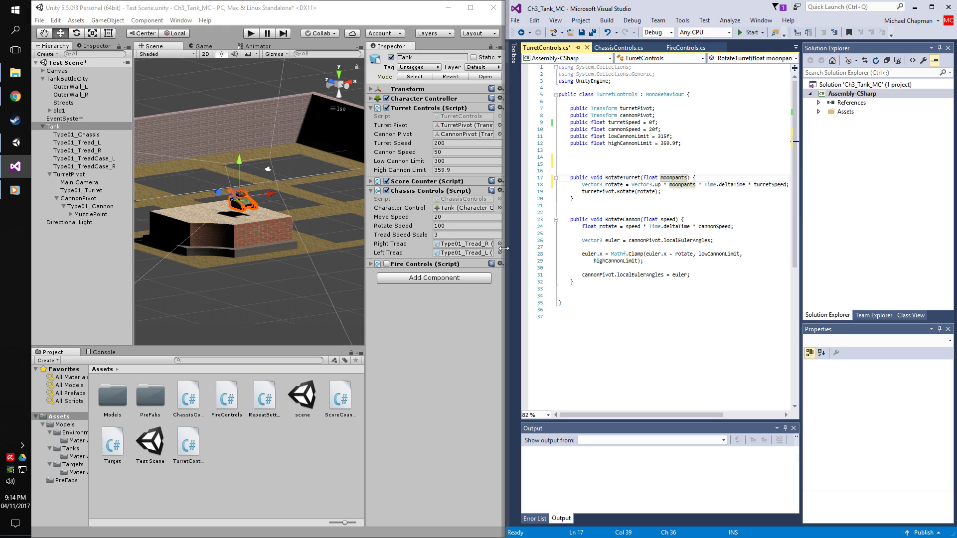
pyautogui.doubleClick(681, 178)
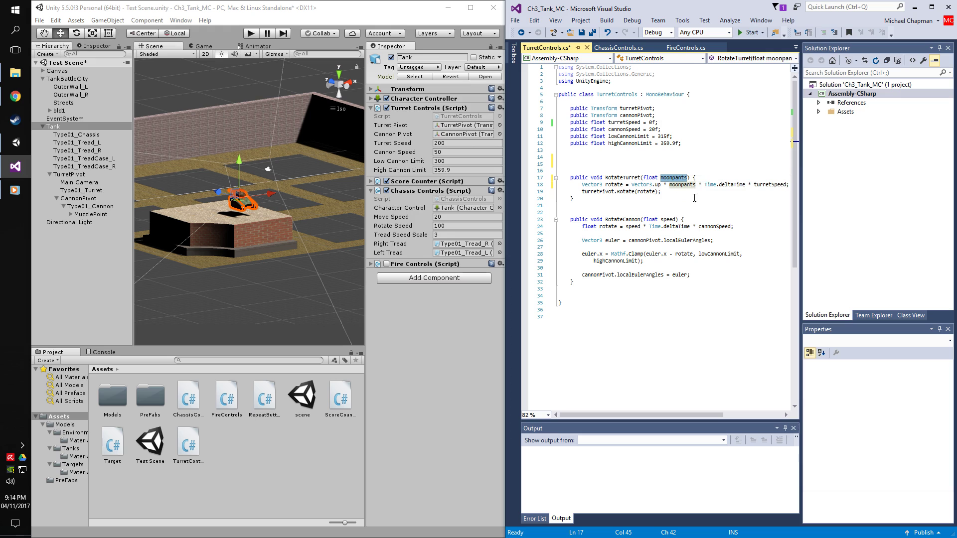
pyautogui.click(688, 195)
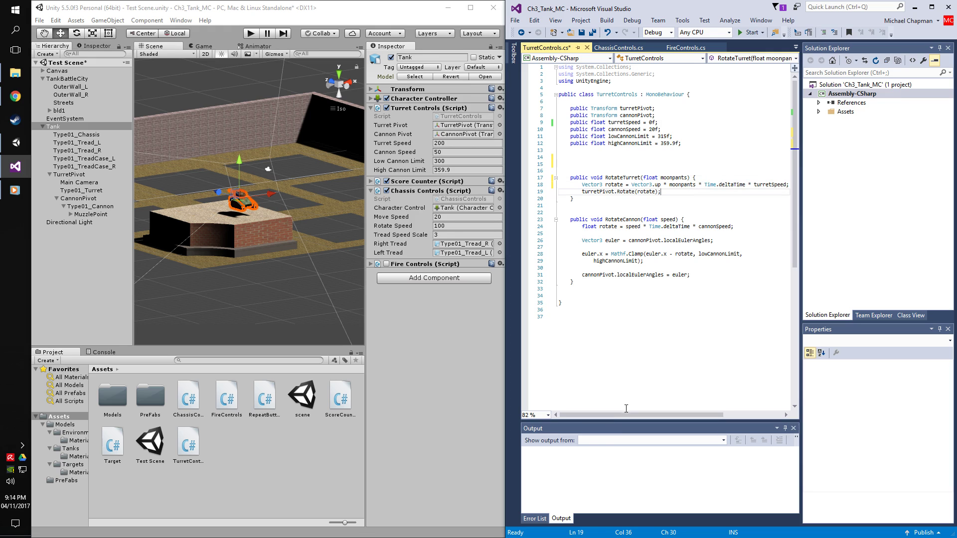
pyautogui.moveTo(630, 414)
pyautogui.mouseDown()
pyautogui.moveTo(704, 420)
pyautogui.moveTo(630, 415)
pyautogui.mouseUp()
pyautogui.hotkey('ctrl', 's')
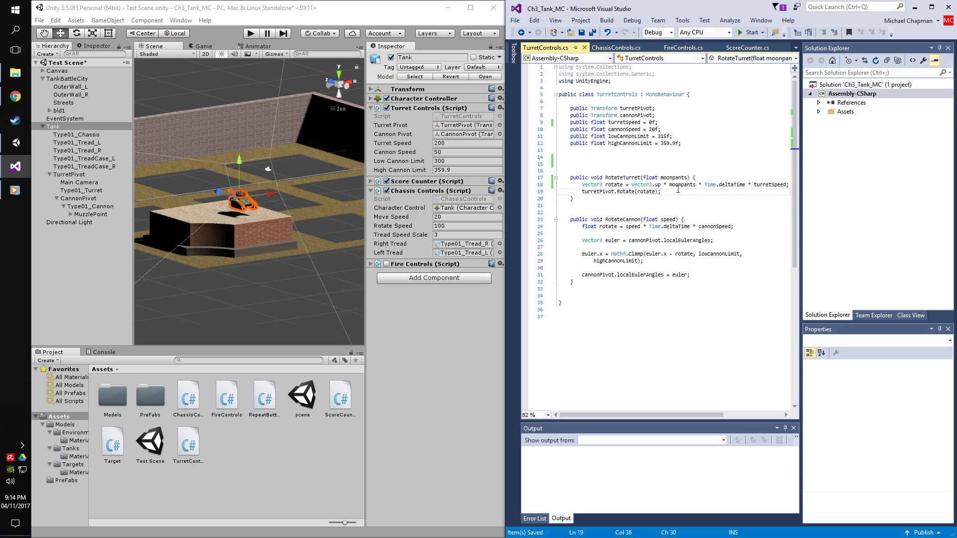
# Start Play mode in Unity and rotate the turret left and right to test the edited script.
pyautogui.click(250, 34)
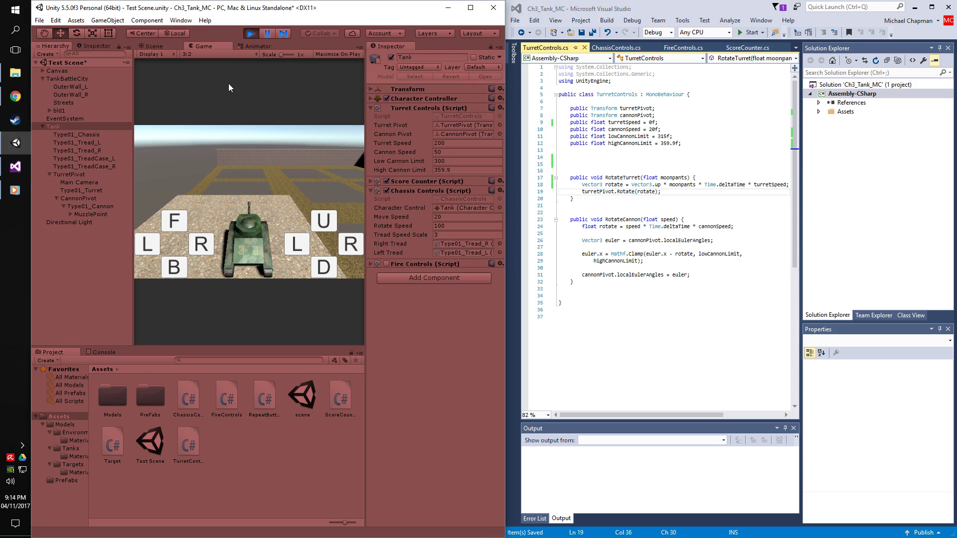
pyautogui.click(299, 245)
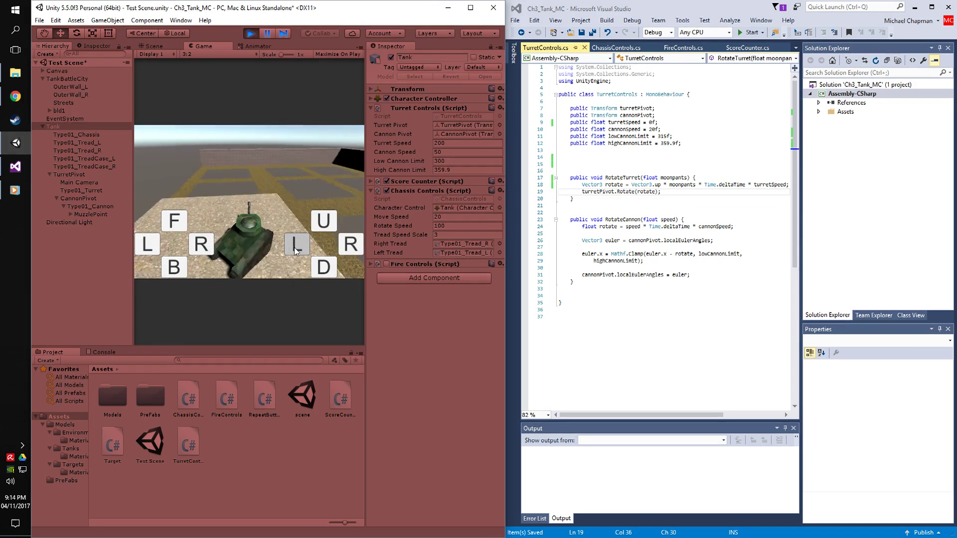
pyautogui.click(356, 247)
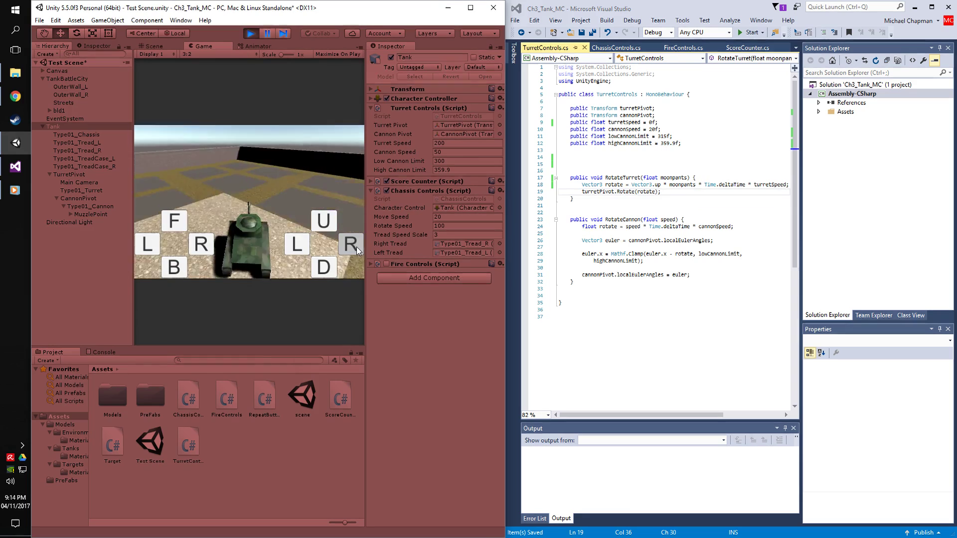
# Set the Tank's Turret Speed to 10 during Play mode and test the turret's rotation.
pyautogui.click(459, 144)
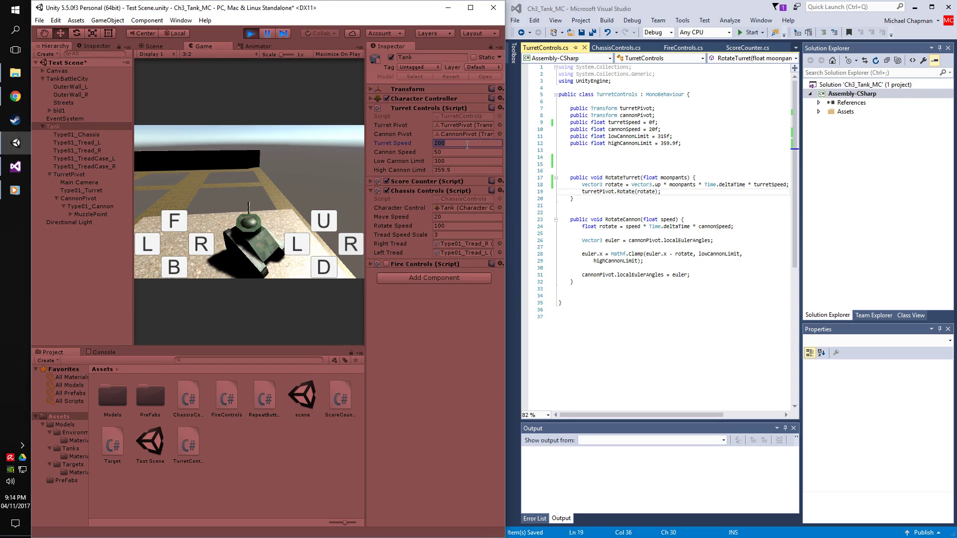
pyautogui.write('10')
pyautogui.moveTo(364, 246); pyautogui.dragTo(356, 246)
pyautogui.click(283, 243)
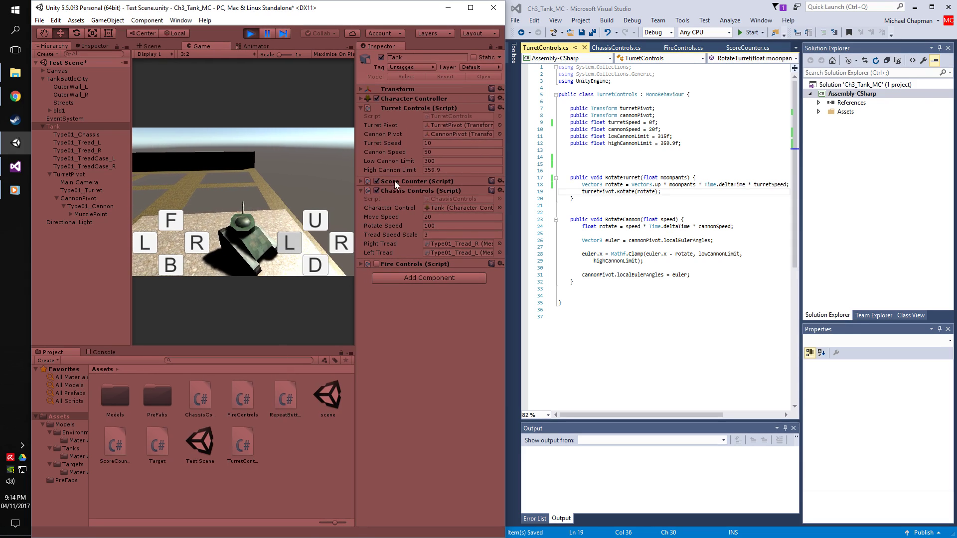
# Set the Tank's Turret Speed to 500 during Play mode and rotate the turret left.
pyautogui.click(460, 143)
pyautogui.write('500')
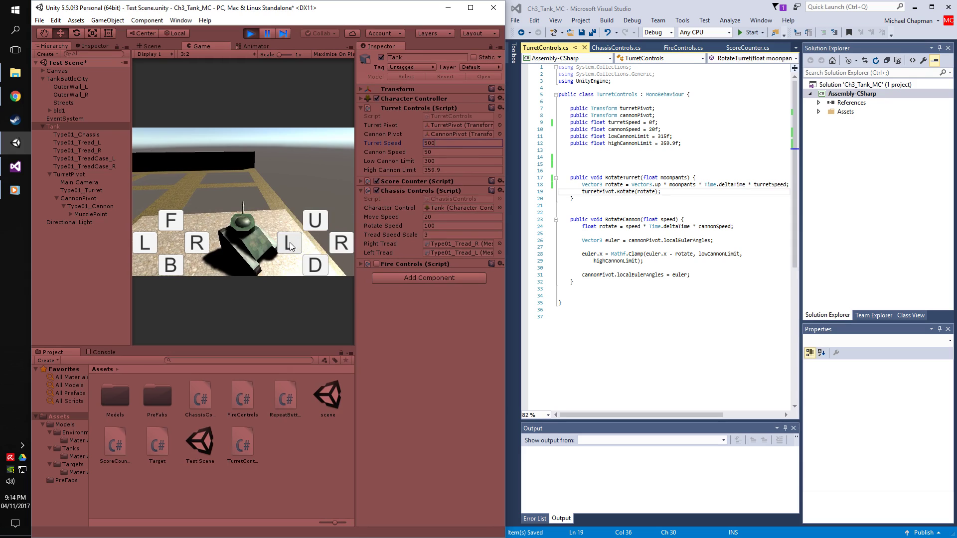
pyautogui.click(289, 242)
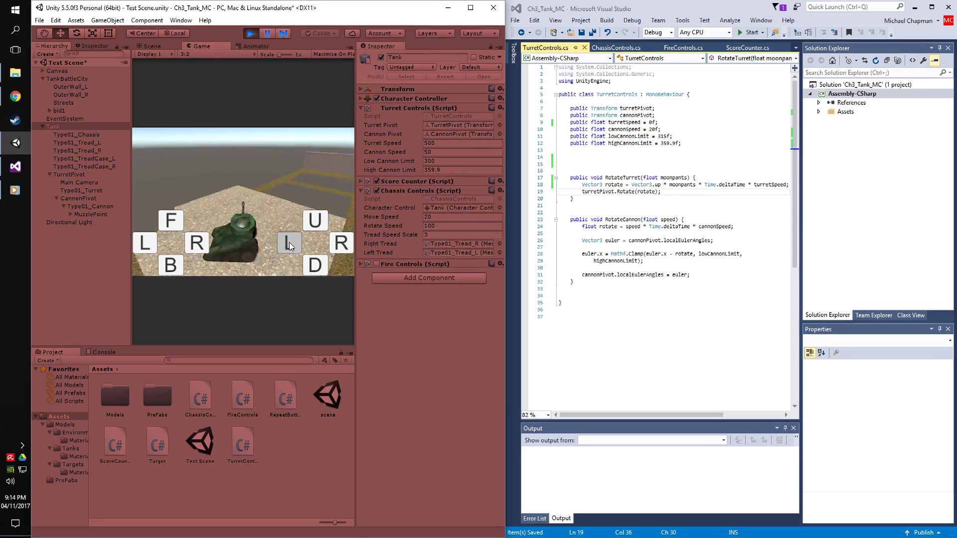
# Rename the moonpants parameter back to speed in RotateTurret's declaration and rotate calculation, and save TurretControls.cs.
pyautogui.click(675, 177)
pyautogui.doubleClick(675, 178)
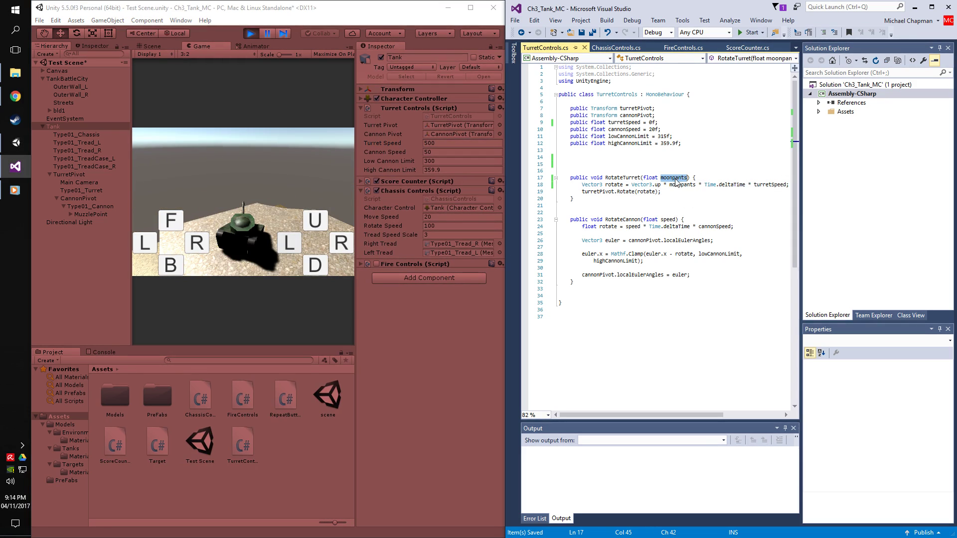
pyautogui.write('speed')
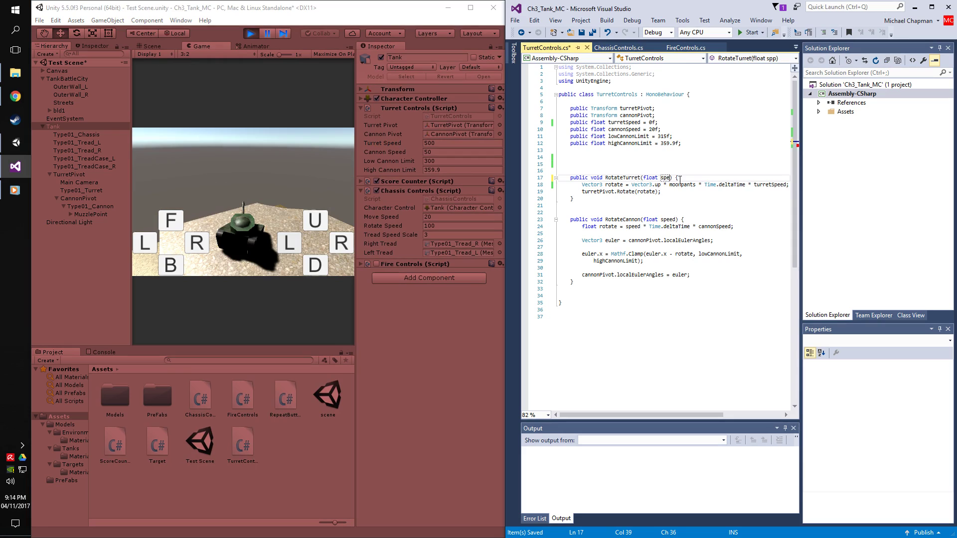
pyautogui.doubleClick(667, 178)
pyautogui.doubleClick(682, 184)
pyautogui.hotkey('ctrl', 'v')
pyautogui.hotkey('ctrl', 's')
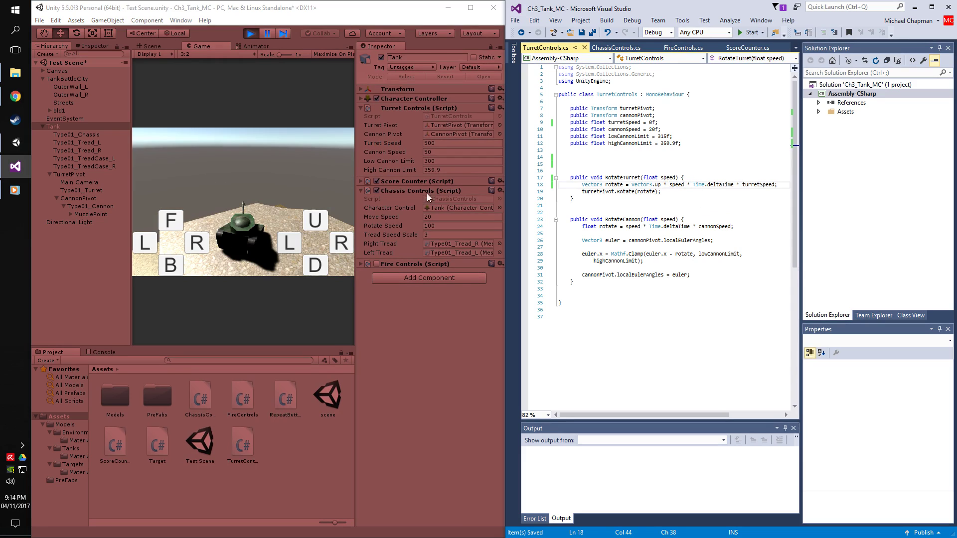
pyautogui.click(685, 201)
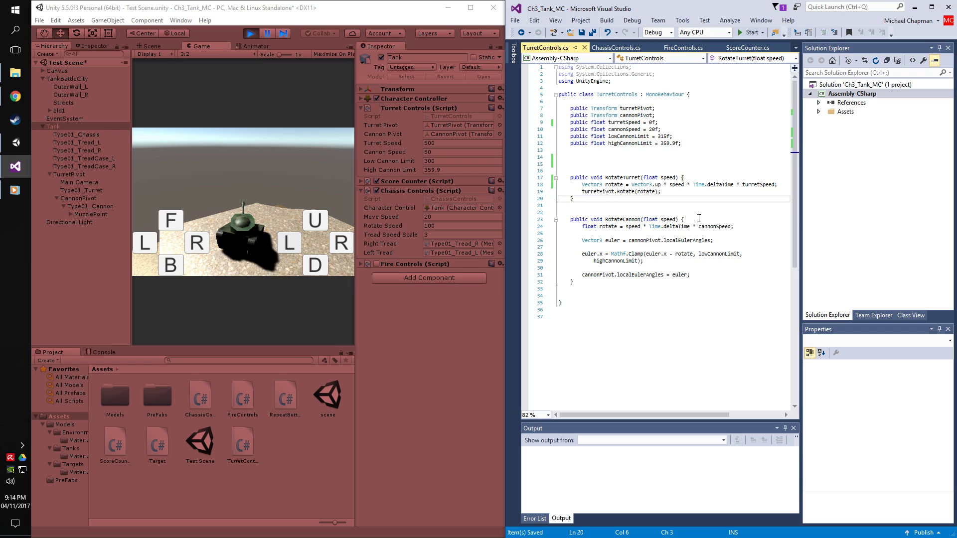
# Open ChassisControls.cs and review its variables and the MoveTank and RotateTank methods.
pyautogui.click(673, 177)
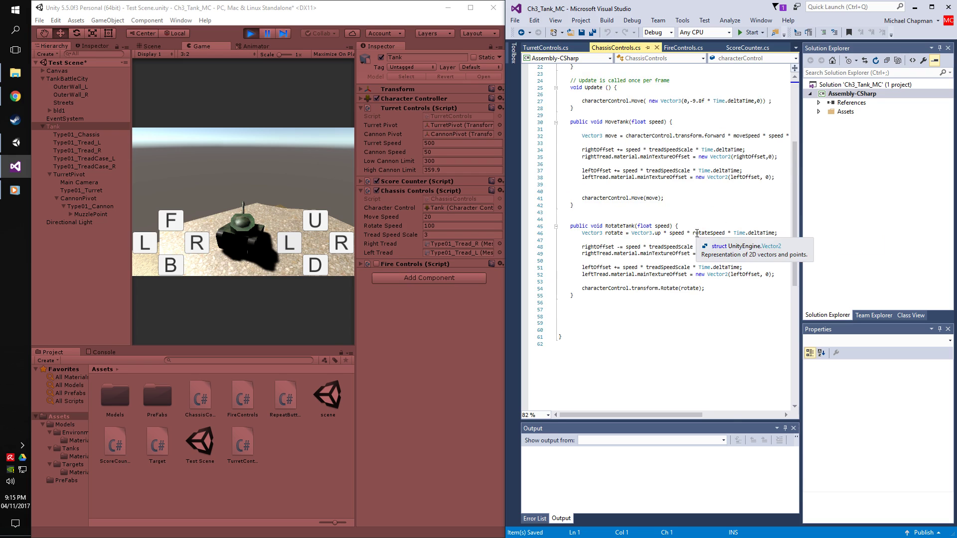
pyautogui.scroll(2, 703, 236)
pyautogui.scroll(6, 715, 242)
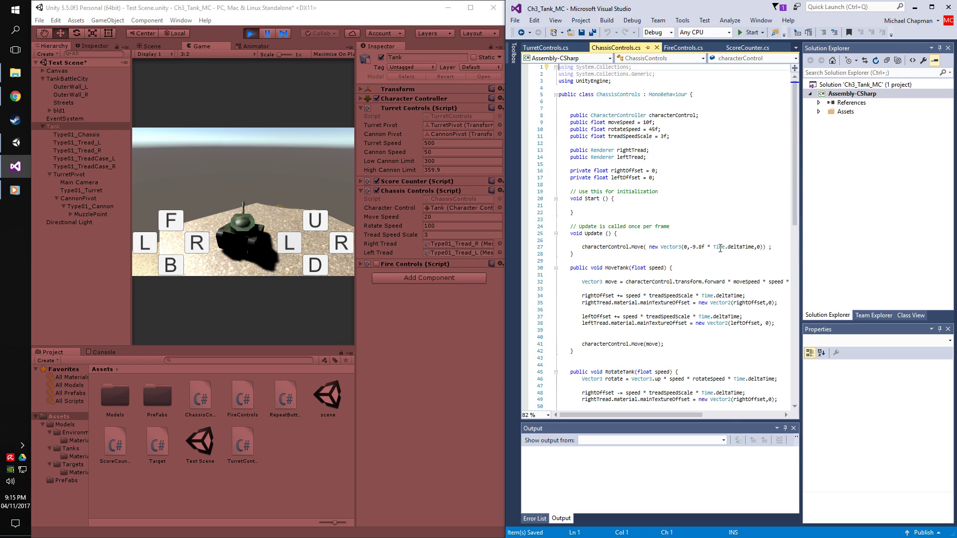
pyautogui.scroll(-3, 722, 248)
pyautogui.scroll(-2, 722, 248)
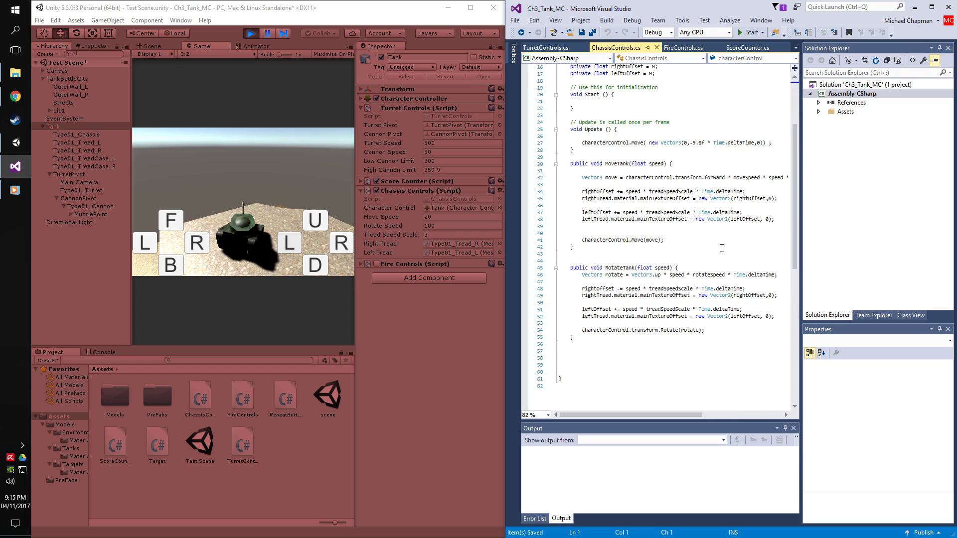
pyautogui.moveTo(598, 414)
pyautogui.mouseDown()
pyautogui.moveTo(665, 415)
pyautogui.moveTo(597, 407)
pyautogui.mouseUp()
# Maximize the Unity editor window, turn the tank right, and rotate the turret left and right in Play mode.
pyautogui.click(409, 7)
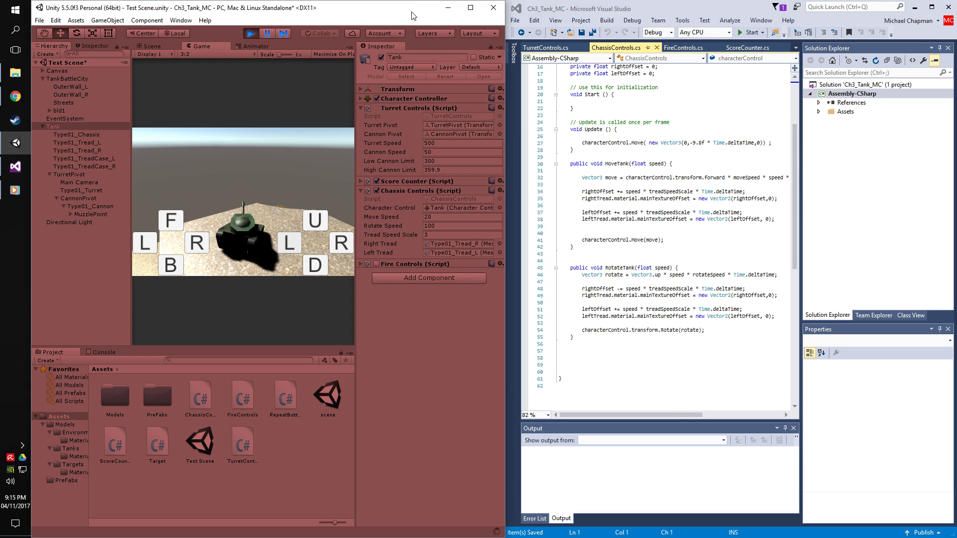
pyautogui.moveTo(409, 8); pyautogui.dragTo(410, 87)
pyautogui.doubleClick(410, 87)
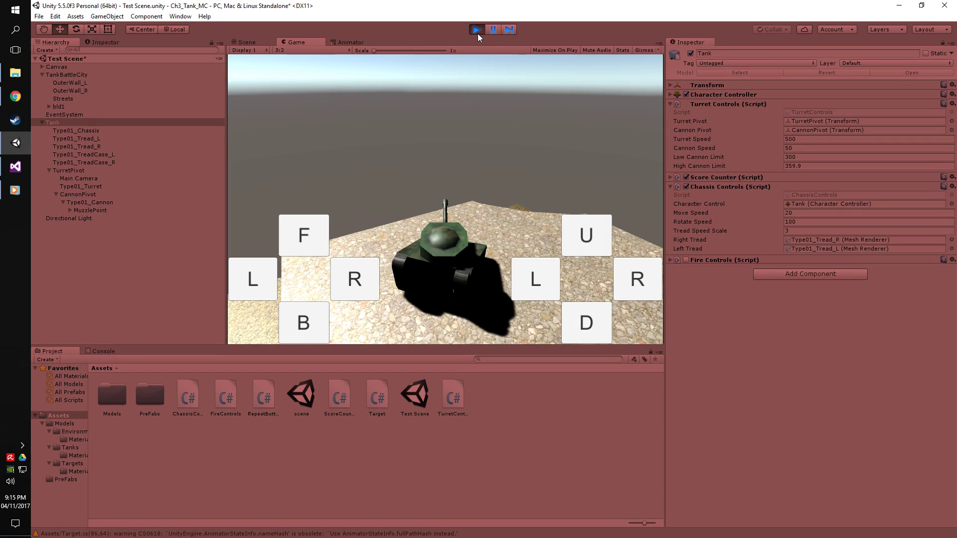
pyautogui.click(354, 279)
pyautogui.click(523, 291)
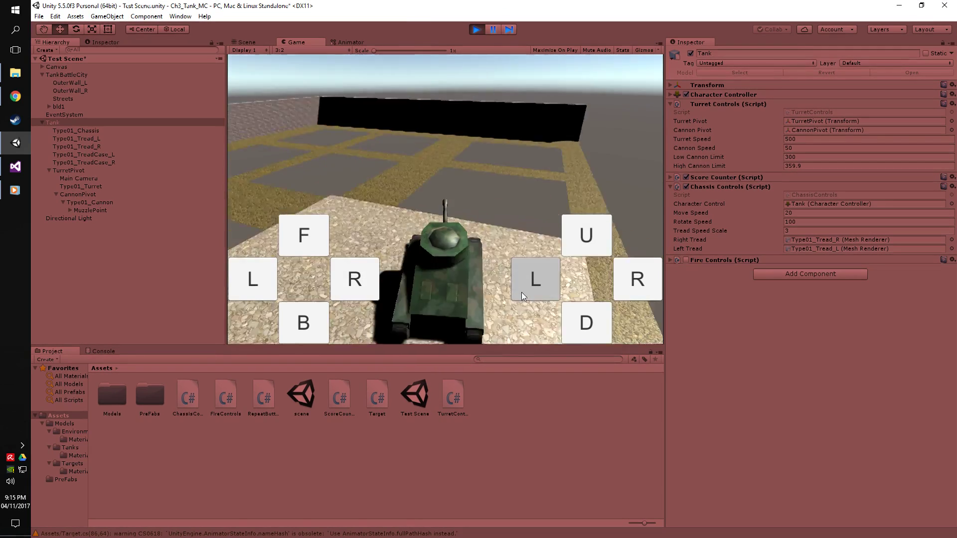
pyautogui.click(637, 289)
pyautogui.click(637, 288)
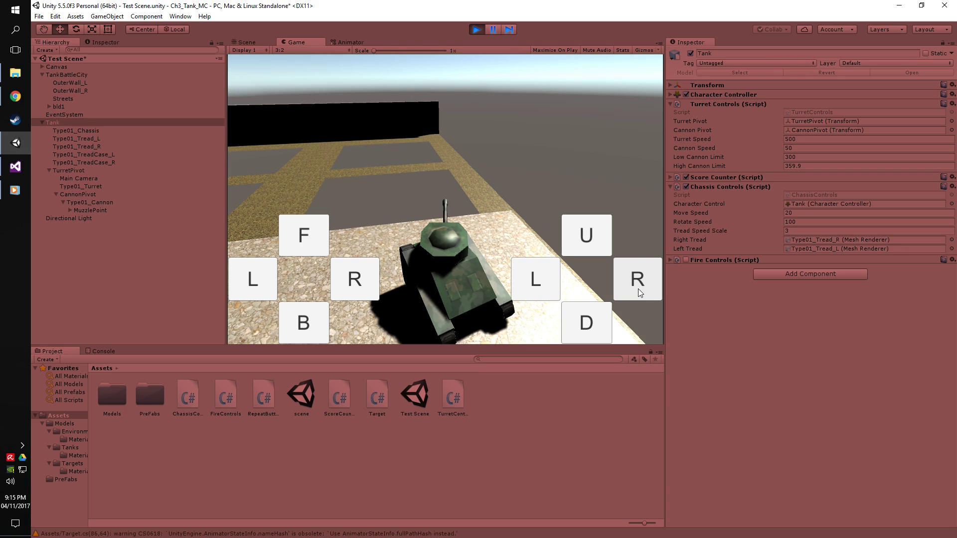
pyautogui.click(552, 285)
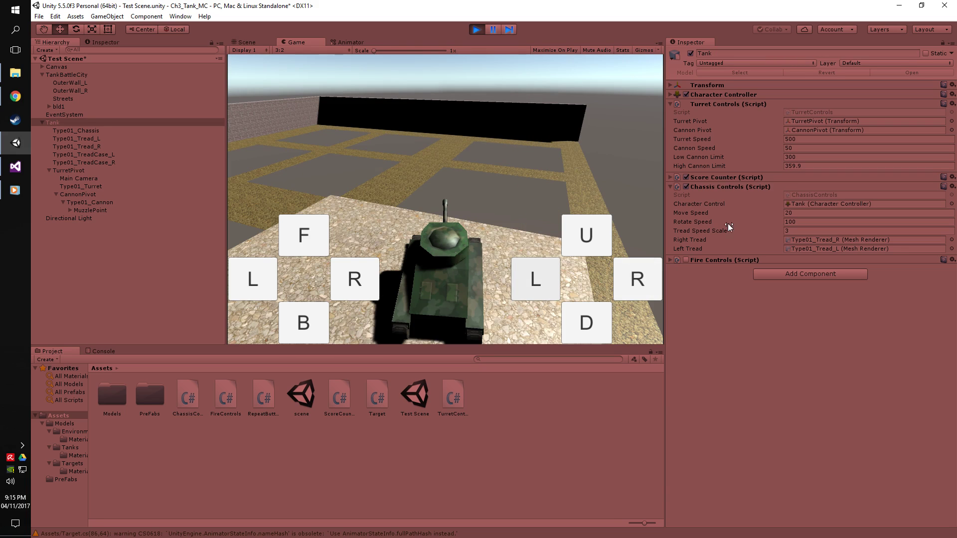
# Clear the Cannon Pivot reference in the Tank's Turret Controls and test the tank's driving and turret rotation.
pyautogui.click(832, 129)
pyautogui.press('Delete')
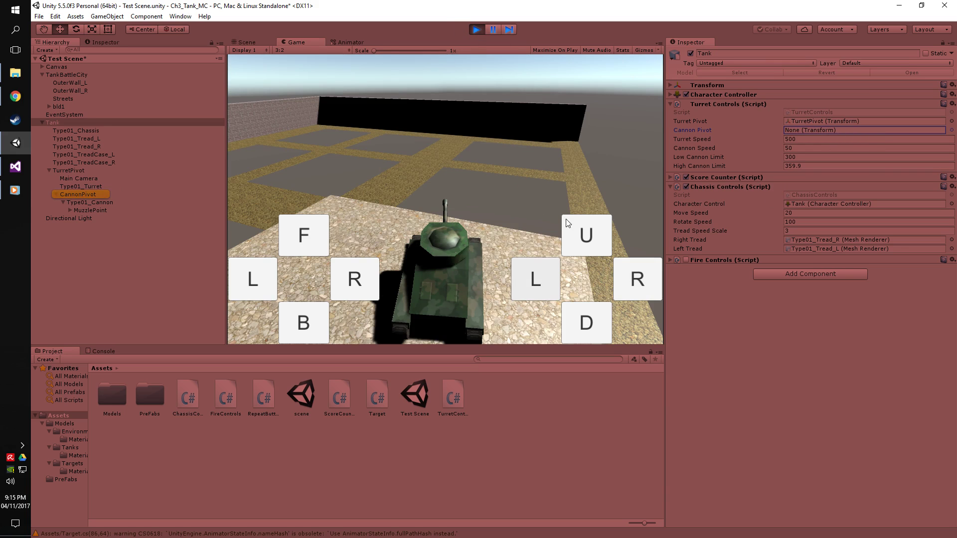
pyautogui.click(627, 285)
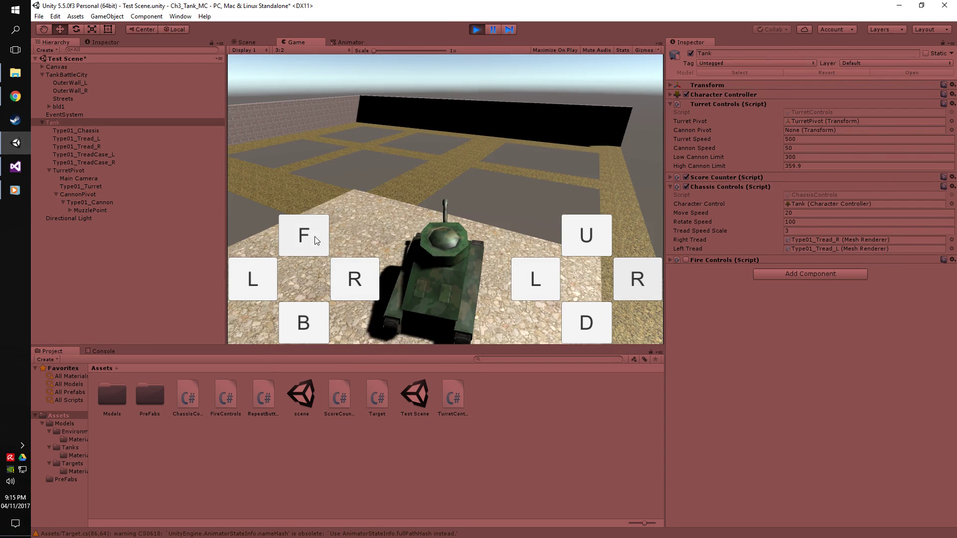
pyautogui.click(309, 247)
pyautogui.click(300, 325)
pyautogui.click(265, 286)
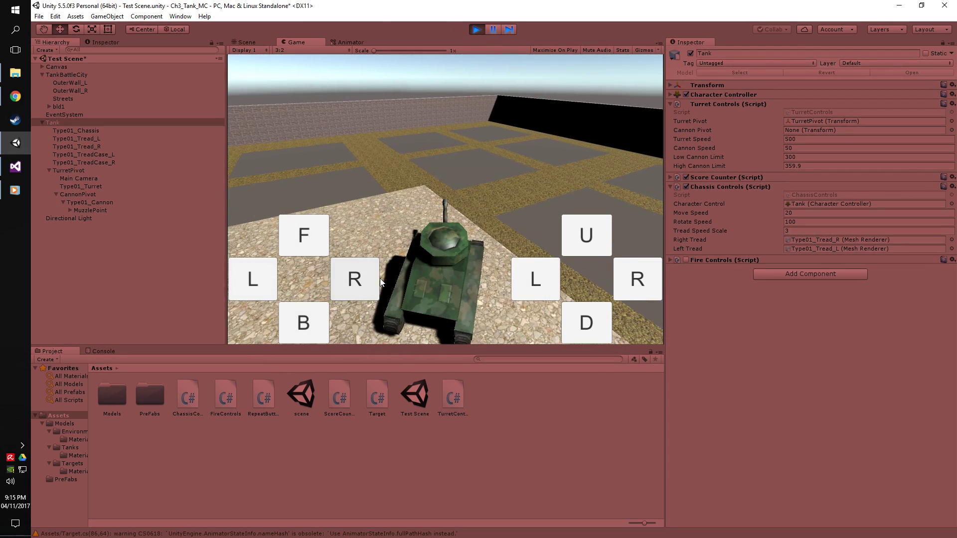
pyautogui.click(513, 282)
pyautogui.click(632, 282)
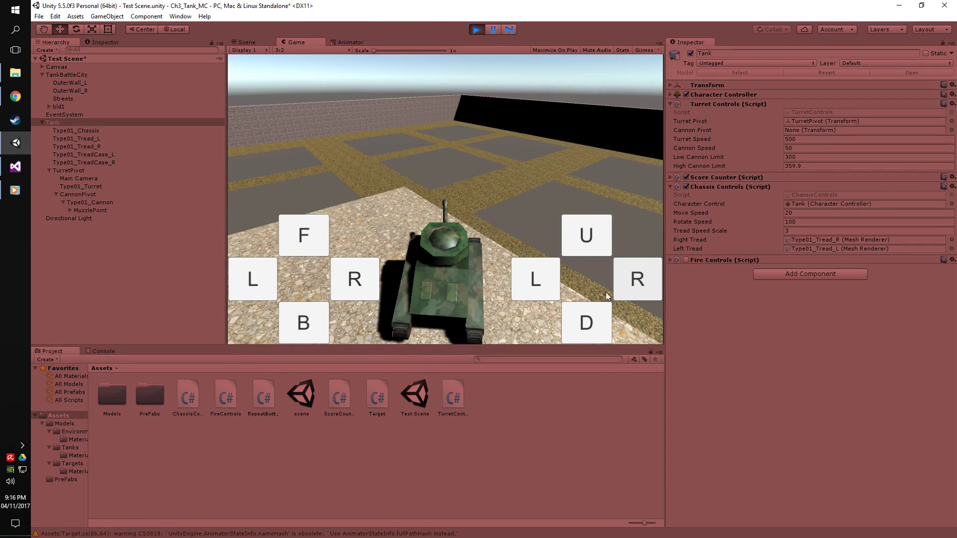
pyautogui.click(555, 283)
# Test raising and lowering the cannon repeatedly with the Cannon Pivot unassigned.
pyautogui.click(588, 242)
pyautogui.click(603, 331)
pyautogui.click(594, 243)
pyautogui.click(578, 232)
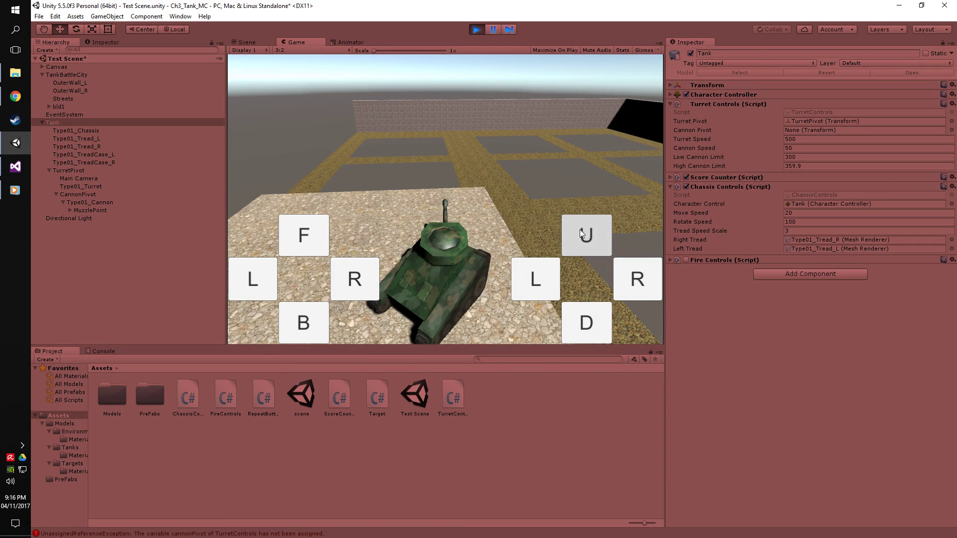
pyautogui.click(586, 304)
pyautogui.click(590, 249)
pyautogui.click(585, 317)
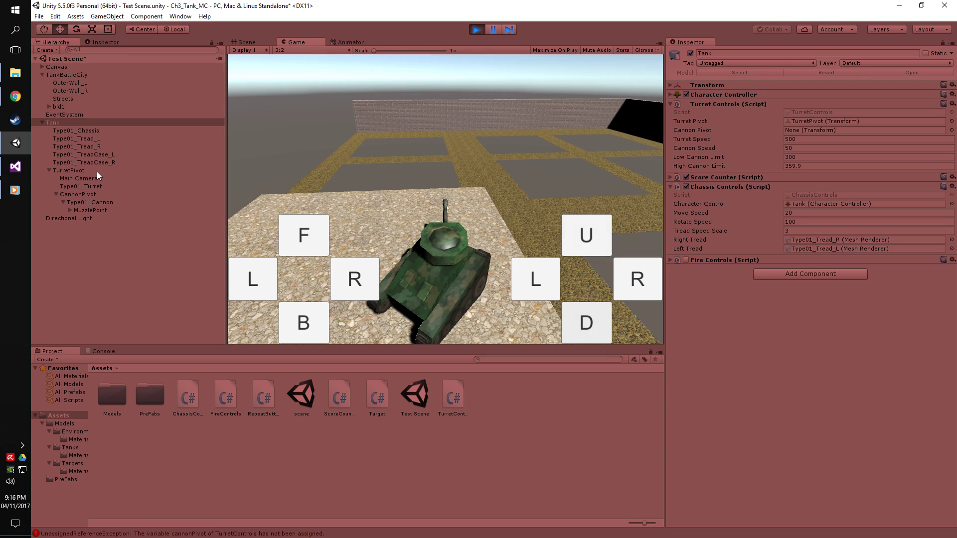
# Clear the Turret Pivot reference in the Tank's Turret Controls and test the turret and cannon controls.
pyautogui.click(806, 122)
pyautogui.press('Delete')
pyautogui.click(531, 271)
pyautogui.click(644, 283)
pyautogui.click(520, 294)
pyautogui.click(592, 317)
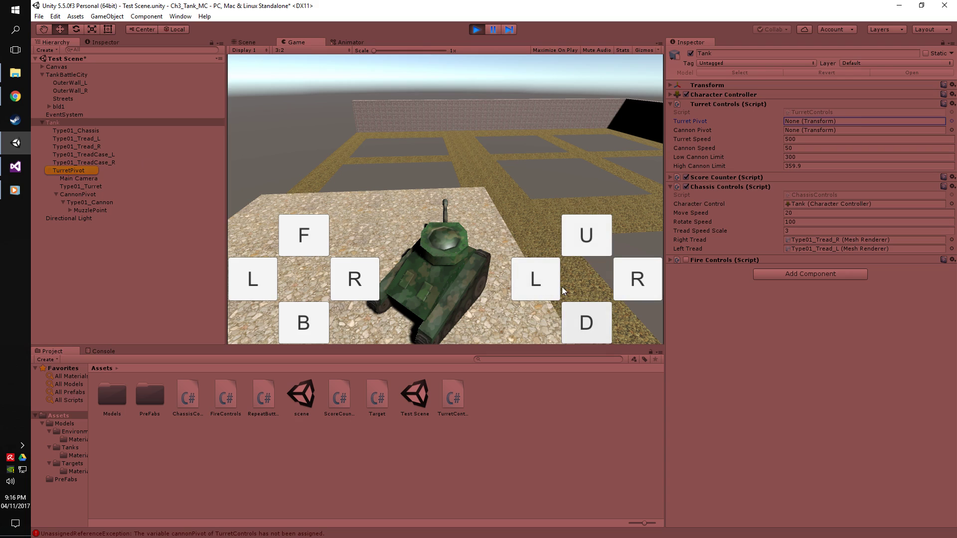
# Assign the TurretPivot object to the Cannon Pivot reference in the Tank's Turret Controls.
pyautogui.click(95, 184)
pyautogui.click(76, 170)
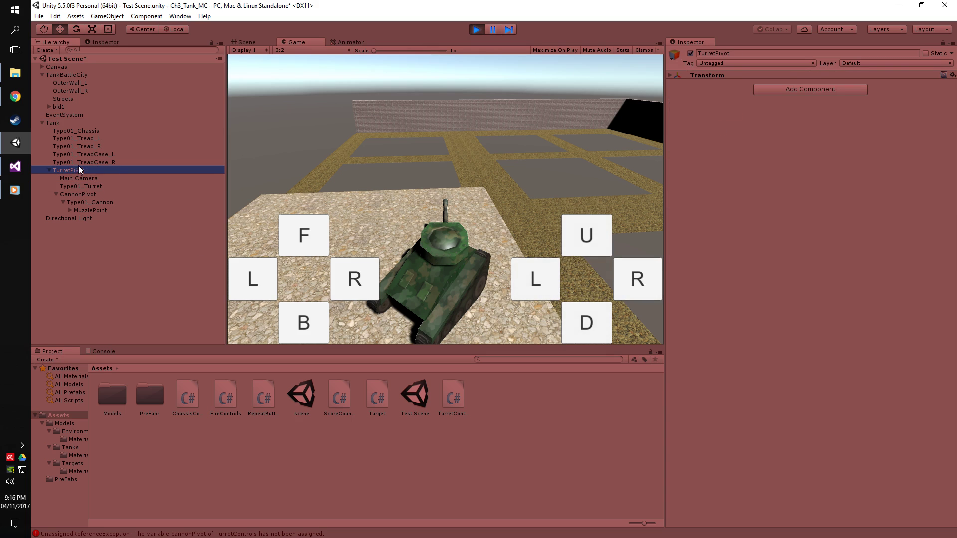
pyautogui.click(85, 122)
pyautogui.moveTo(79, 169); pyautogui.dragTo(799, 135)
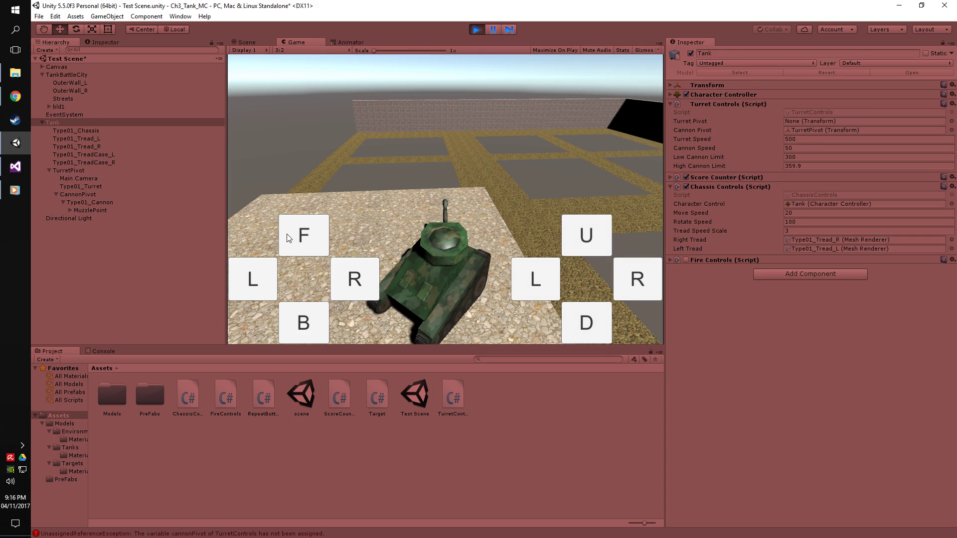
# Assign the CannonPivot object to the Turret Pivot reference and test turning the turret and raising and lowering the cannon.
pyautogui.moveTo(84, 190); pyautogui.dragTo(839, 120)
pyautogui.click(581, 238)
pyautogui.click(536, 289)
pyautogui.click(579, 316)
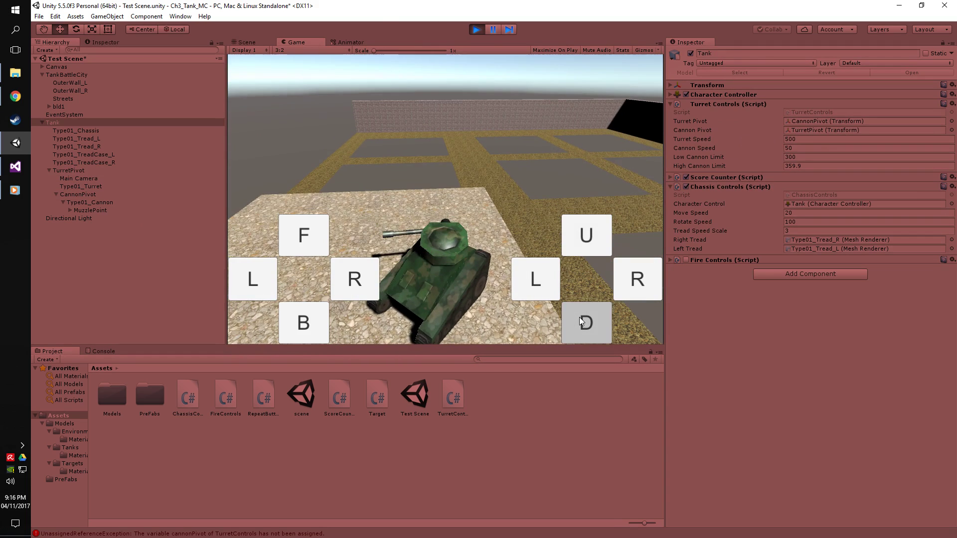
pyautogui.click(652, 287)
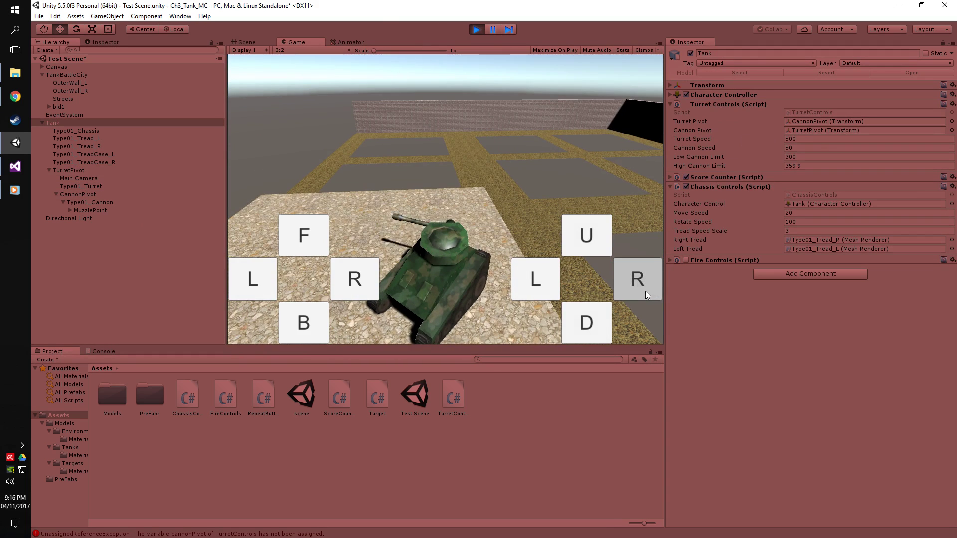
pyautogui.click(548, 288)
pyautogui.click(589, 235)
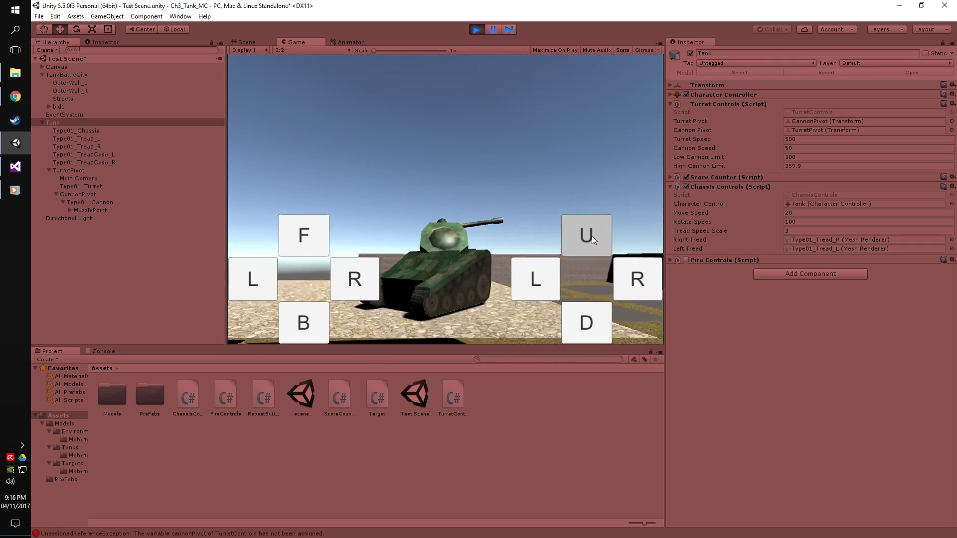
pyautogui.click(578, 328)
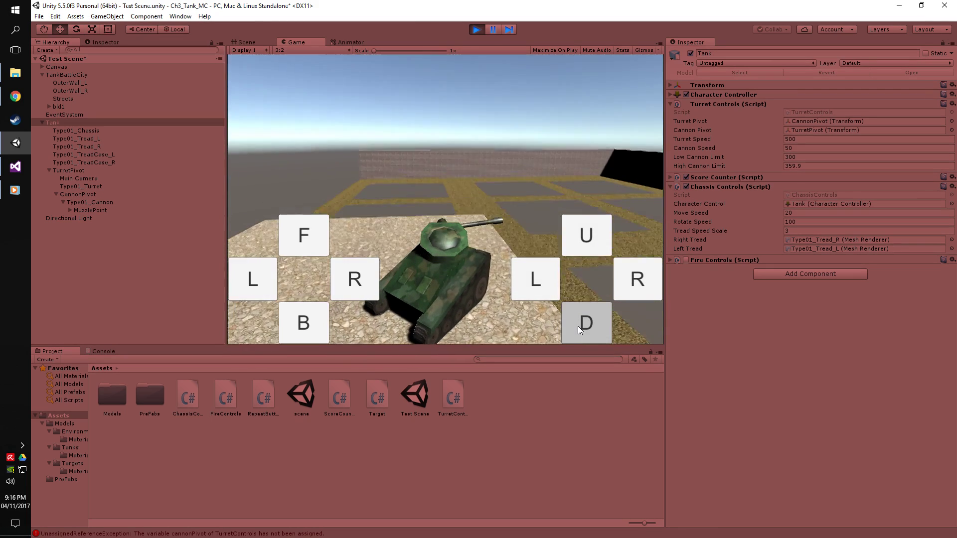
pyautogui.click(548, 287)
pyautogui.click(632, 279)
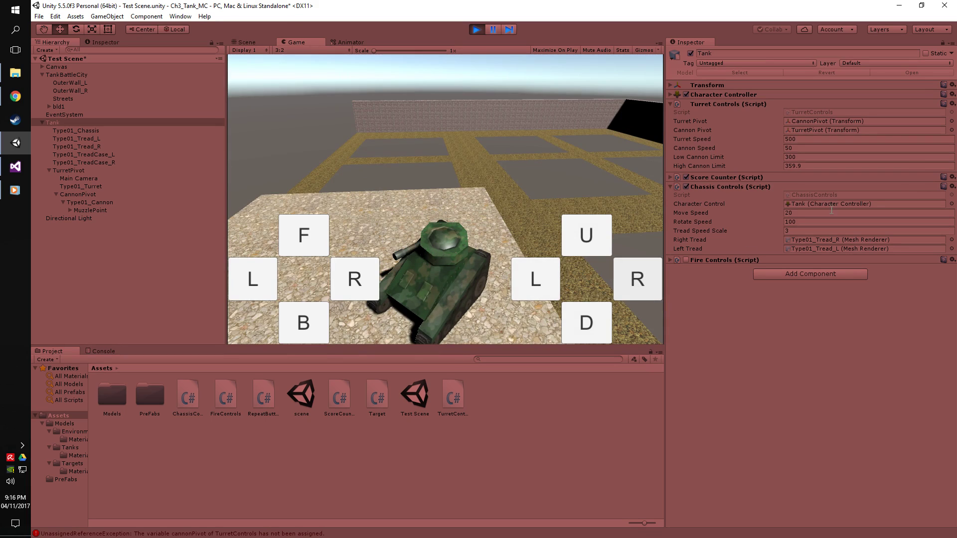
# Clear both the Cannon Pivot and Turret Pivot references in the Tank's Turret Controls.
pyautogui.click(876, 132)
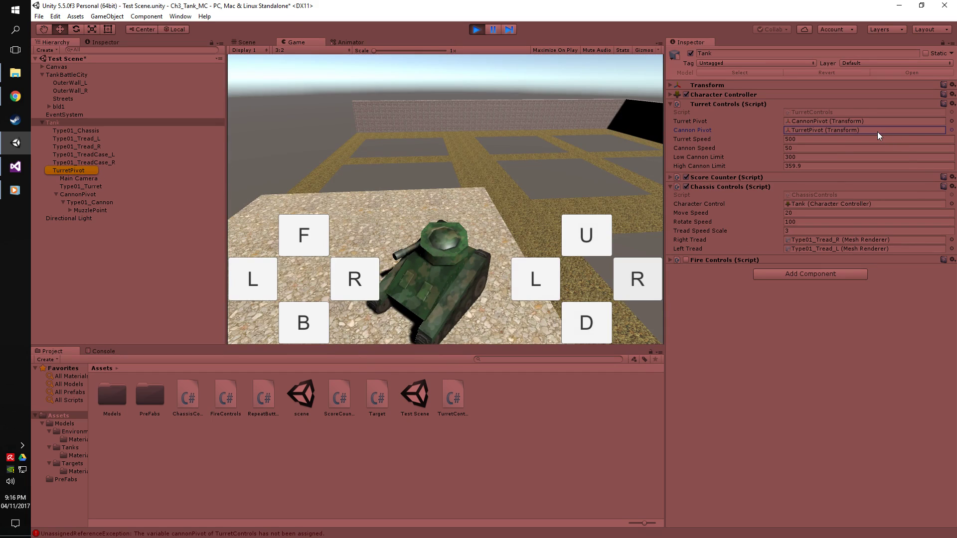
pyautogui.press('Delete')
pyautogui.click(835, 124)
pyautogui.click(82, 195)
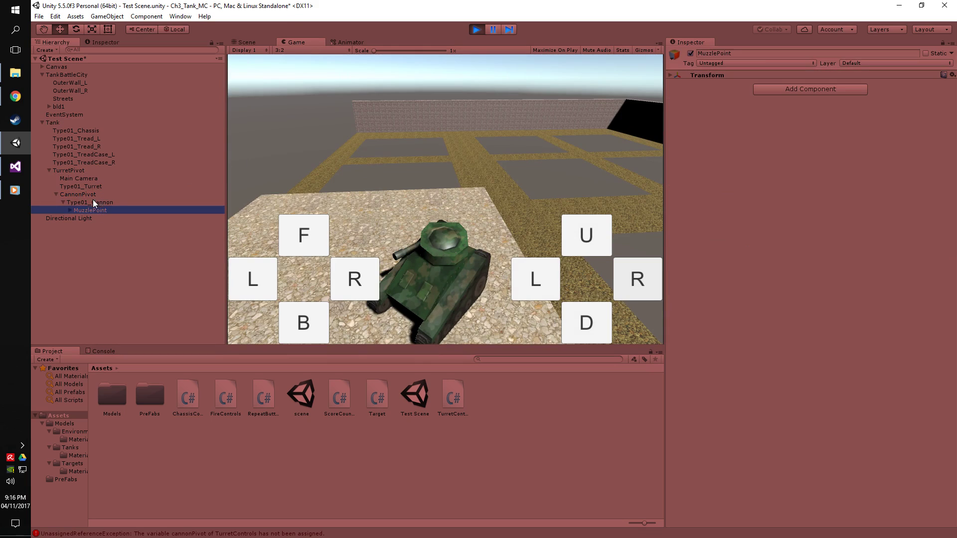
pyautogui.click(73, 122)
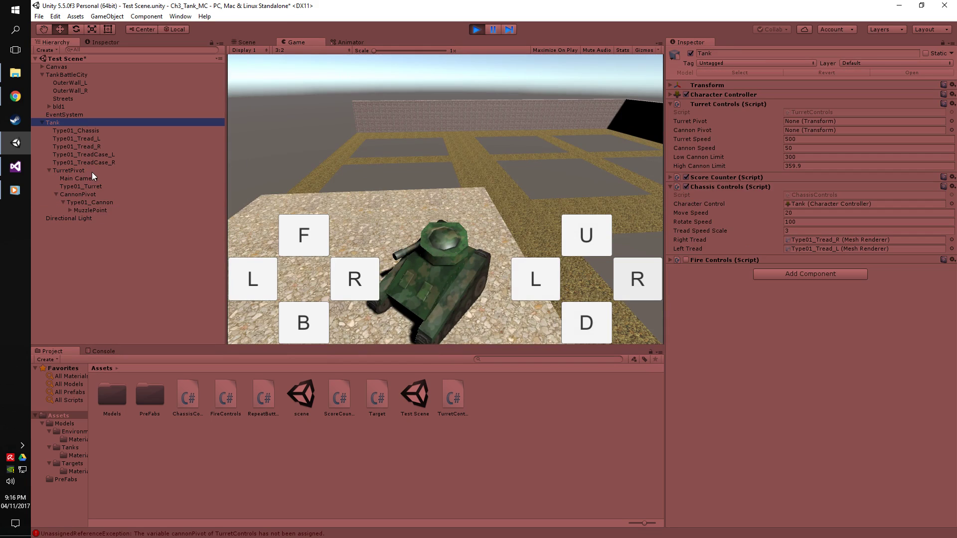
# Assign the TurretPivot object to both the Turret Pivot and Cannon Pivot references and test the turret and cannon controls.
pyautogui.moveTo(75, 172); pyautogui.dragTo(792, 124)
pyautogui.moveTo(76, 171); pyautogui.dragTo(810, 131)
pyautogui.click(531, 289)
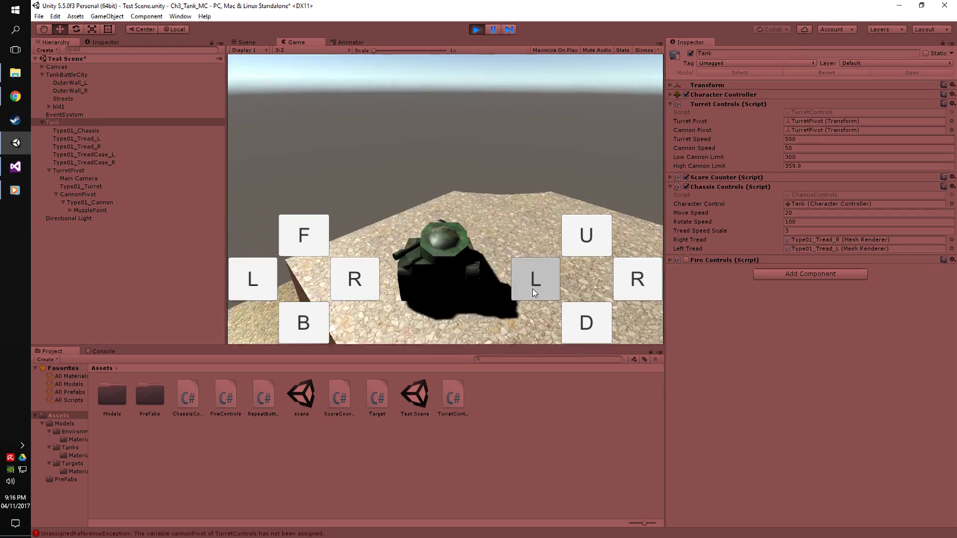
pyautogui.click(633, 280)
pyautogui.click(596, 228)
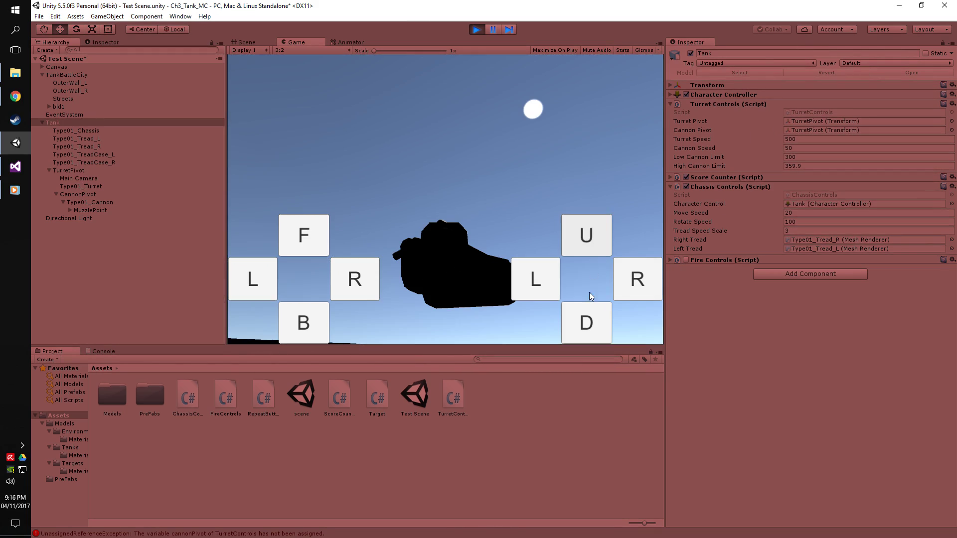
pyautogui.click(582, 324)
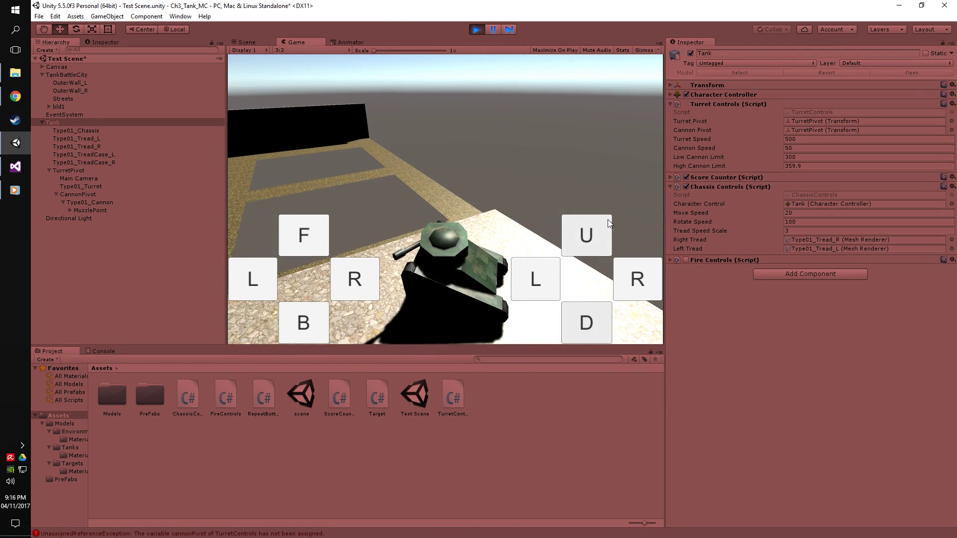
# Restart Play mode and test turning the tank's turret in both directions with the original pivot references.
pyautogui.click(476, 30)
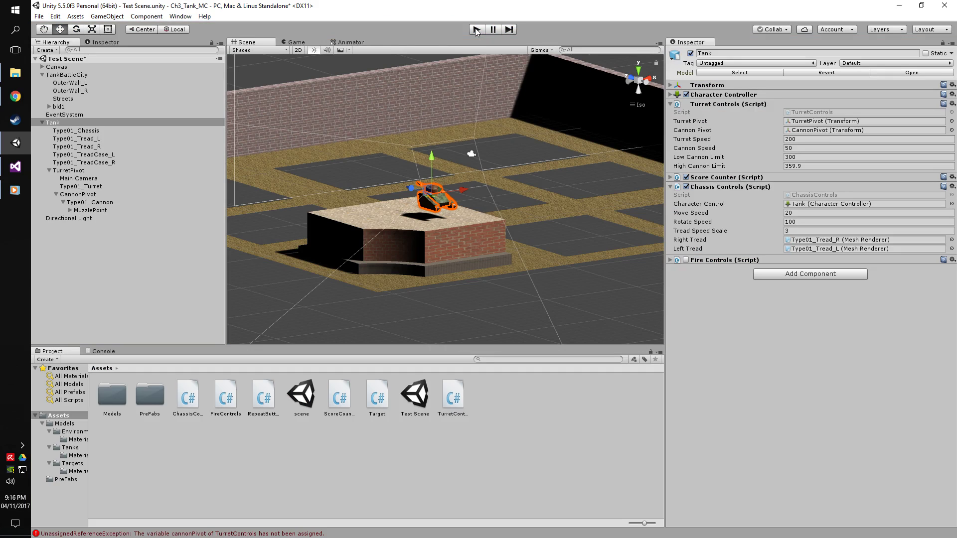
pyautogui.click(476, 30)
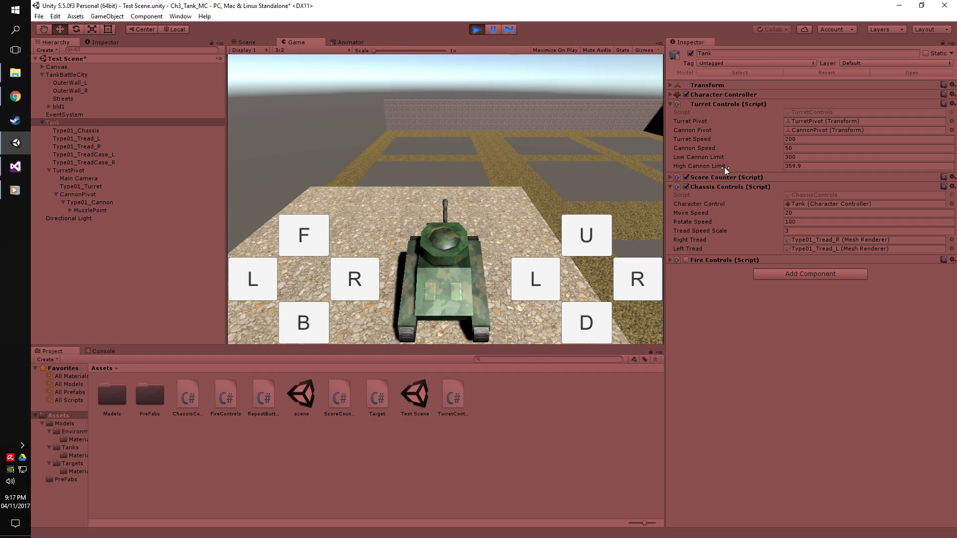
pyautogui.click(518, 270)
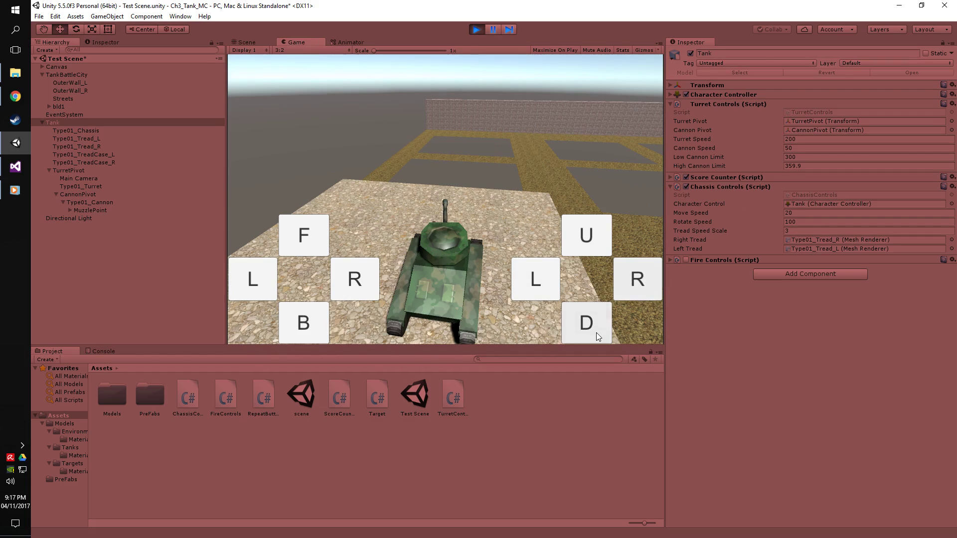
pyautogui.click(633, 279)
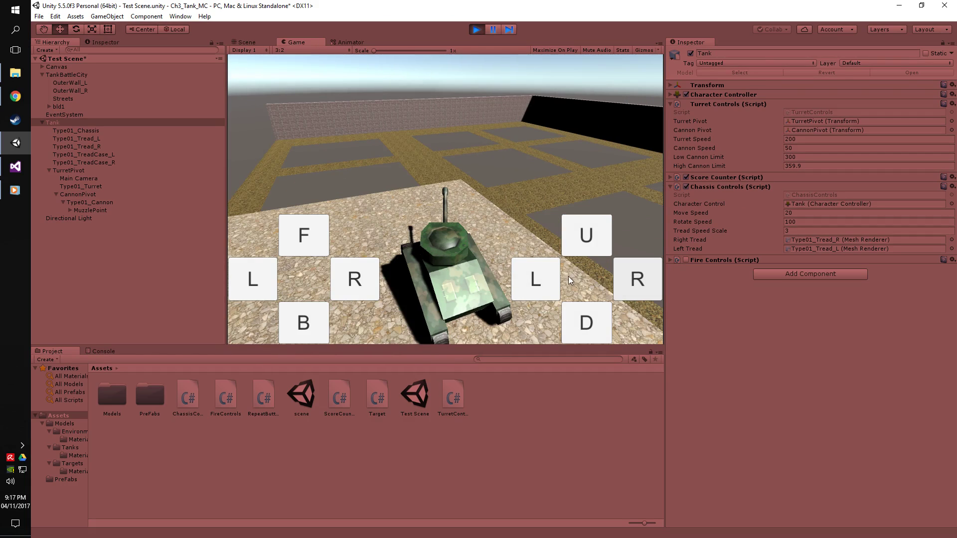
pyautogui.click(543, 279)
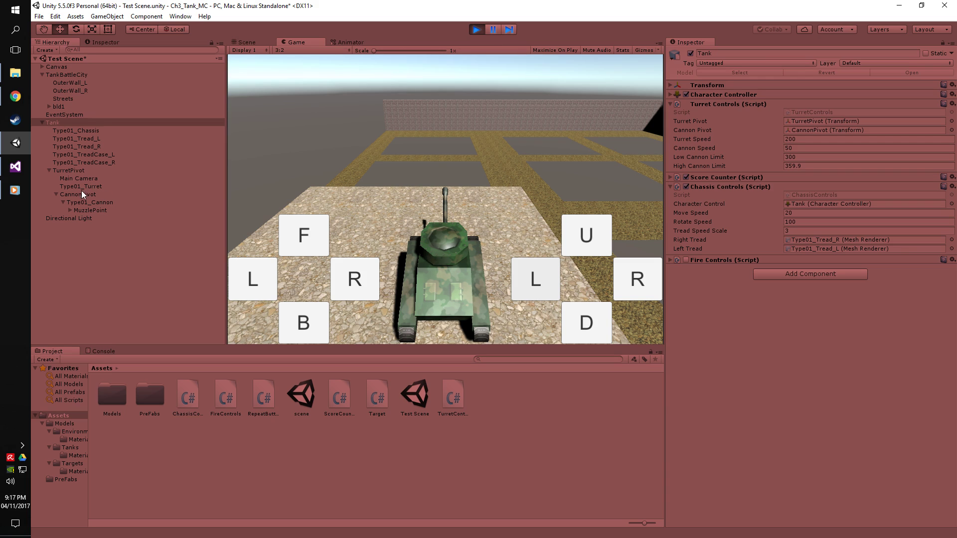
# Move CannonPivot out of TurretPivot in the hierarchy, make it a direct child of Tank, and collapse both pivots.
pyautogui.moveTo(82, 193); pyautogui.dragTo(104, 269)
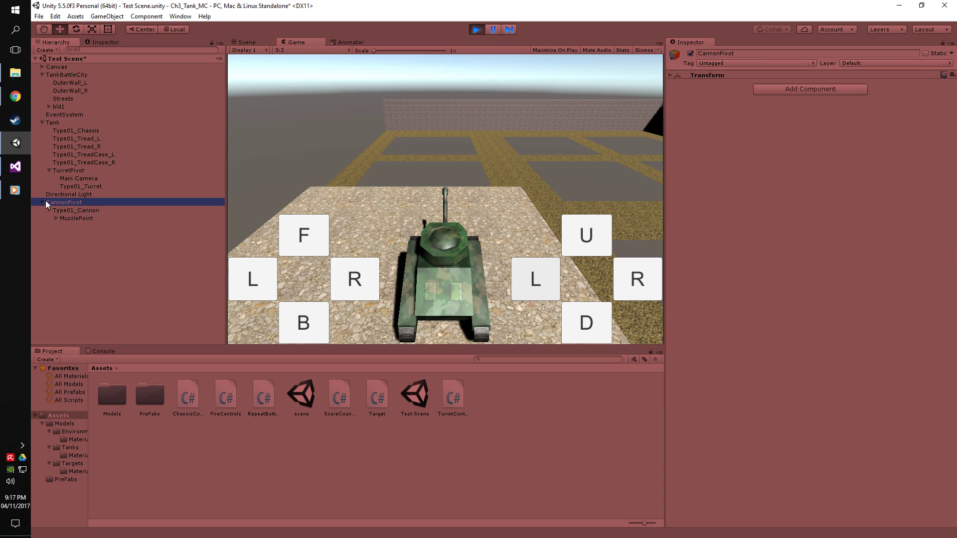
pyautogui.moveTo(50, 202); pyautogui.dragTo(68, 124)
pyautogui.click(48, 130)
pyautogui.click(48, 178)
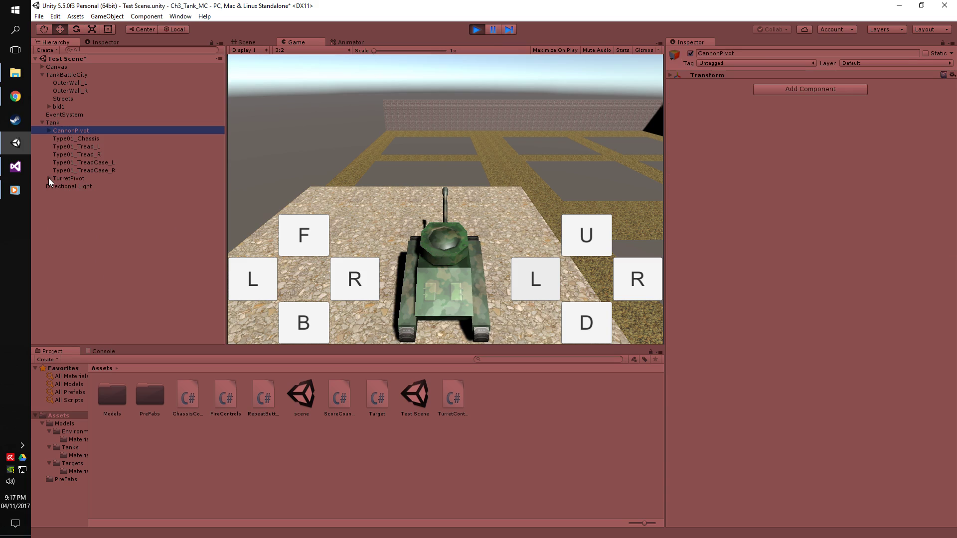
# Test turning the turret and raising and lowering the cannon with CannonPivot parented directly to Tank.
pyautogui.click(524, 280)
pyautogui.moveTo(524, 279); pyautogui.dragTo(522, 281)
pyautogui.moveTo(623, 291); pyautogui.dragTo(623, 291)
pyautogui.click(573, 234)
pyautogui.moveTo(581, 336); pyautogui.dragTo(581, 331)
pyautogui.moveTo(529, 292); pyautogui.dragTo(534, 291)
pyautogui.moveTo(640, 283); pyautogui.dragTo(637, 284)
pyautogui.moveTo(552, 286); pyautogui.dragTo(552, 287)
pyautogui.moveTo(623, 287); pyautogui.dragTo(624, 287)
pyautogui.moveTo(546, 282); pyautogui.dragTo(544, 282)
pyautogui.moveTo(631, 280); pyautogui.dragTo(631, 280)
pyautogui.moveTo(549, 280); pyautogui.dragTo(549, 280)
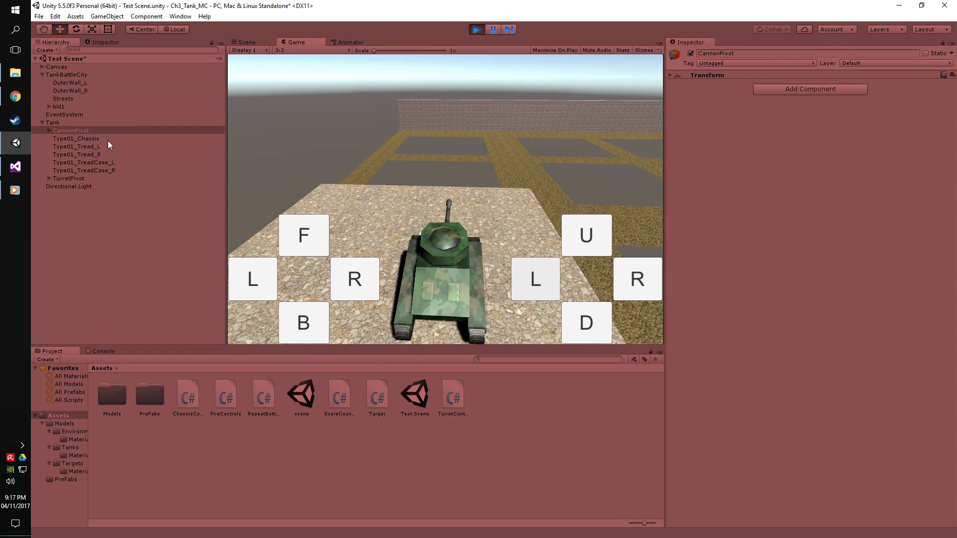
# Reparent CannonPivot under TurretPivot and test the turret rotation and cannon elevation.
pyautogui.moveTo(85, 131); pyautogui.dragTo(97, 178)
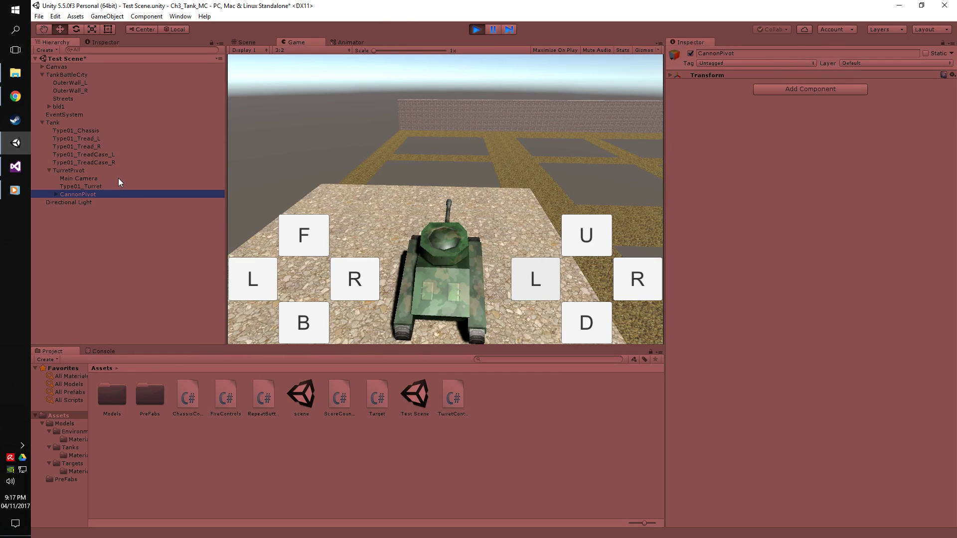
pyautogui.click(534, 277)
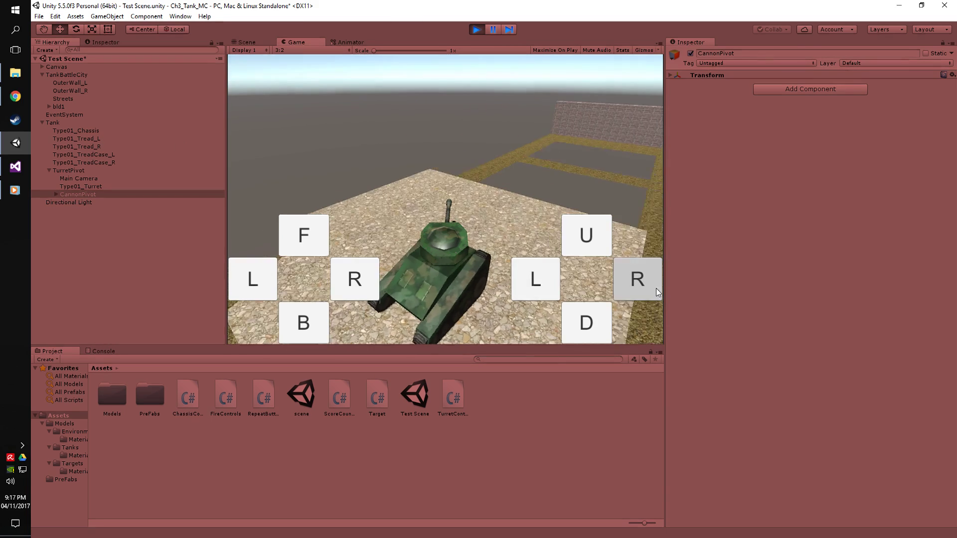
pyautogui.click(597, 235)
pyautogui.click(634, 288)
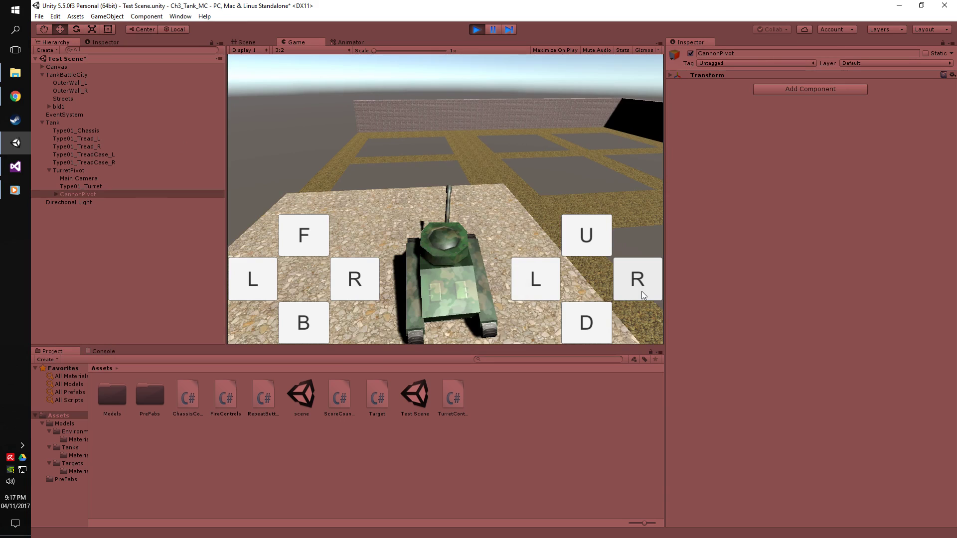
# Add the Turret Controls script to TurretPivot, assigning TurretPivot as its Turret Pivot and CannonPivot as its Cannon Pivot.
pyautogui.click(143, 171)
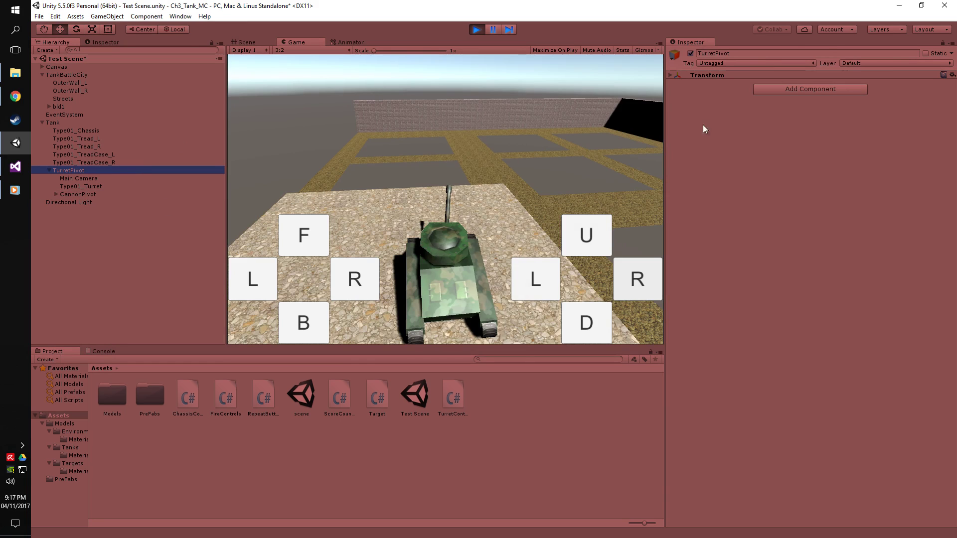
pyautogui.click(805, 87)
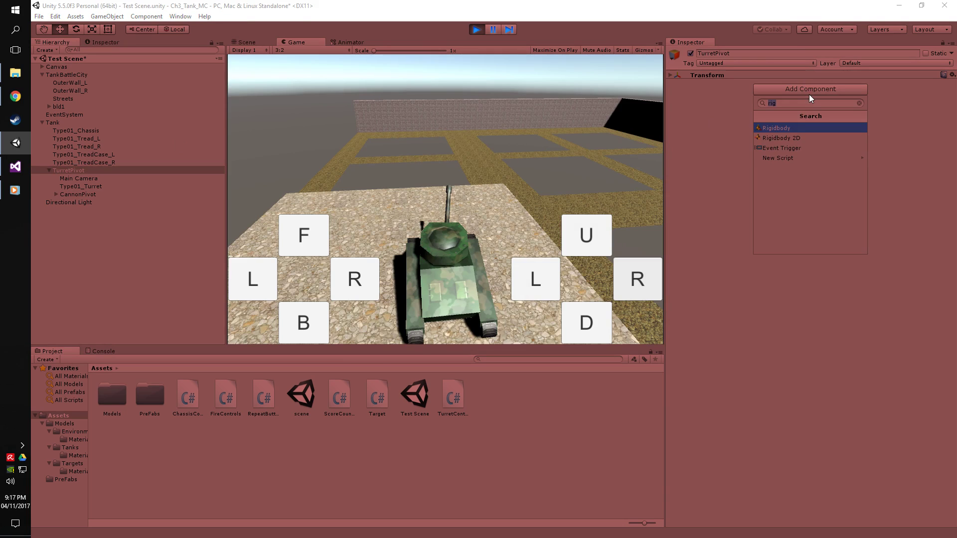
pyautogui.write('turr')
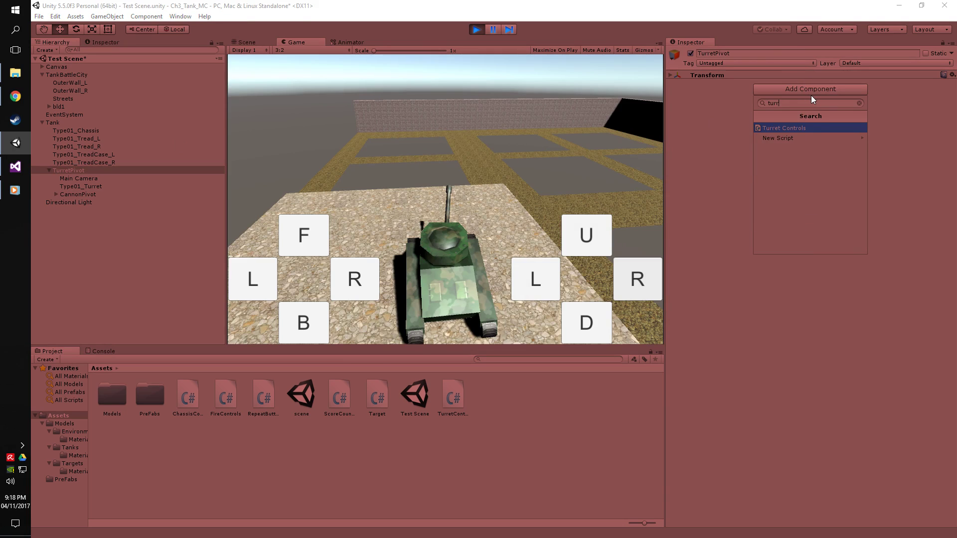
pyautogui.press('Return')
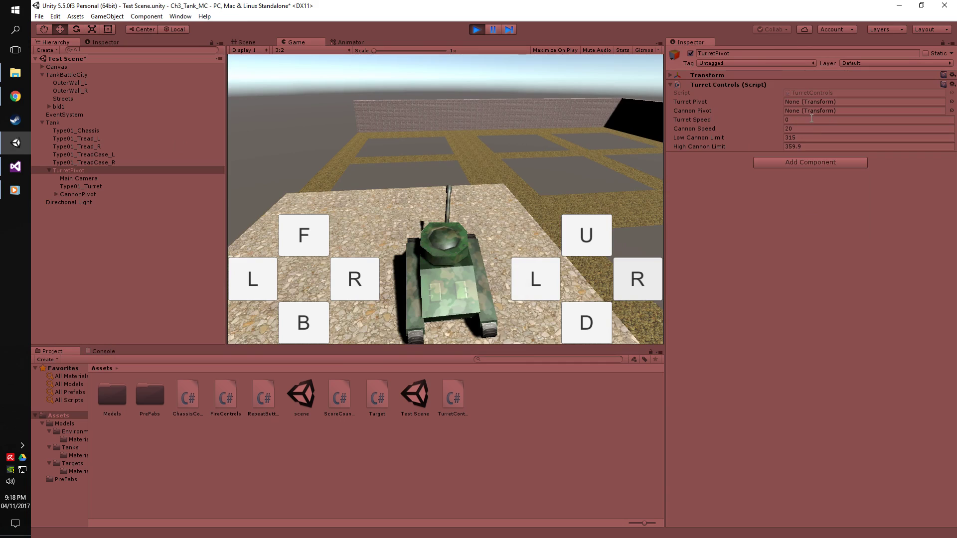
pyautogui.moveTo(91, 172); pyautogui.dragTo(817, 102)
pyautogui.moveTo(83, 191); pyautogui.dragTo(816, 108)
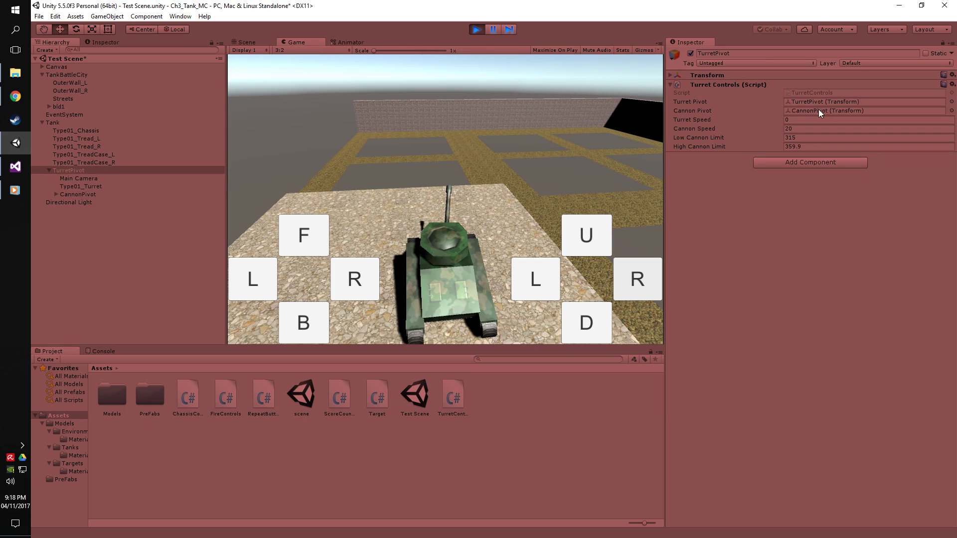
# Test turning the turret and moving the cannon with the additional Turret Controls script on TurretPivot.
pyautogui.click(530, 290)
pyautogui.click(633, 293)
pyautogui.click(591, 230)
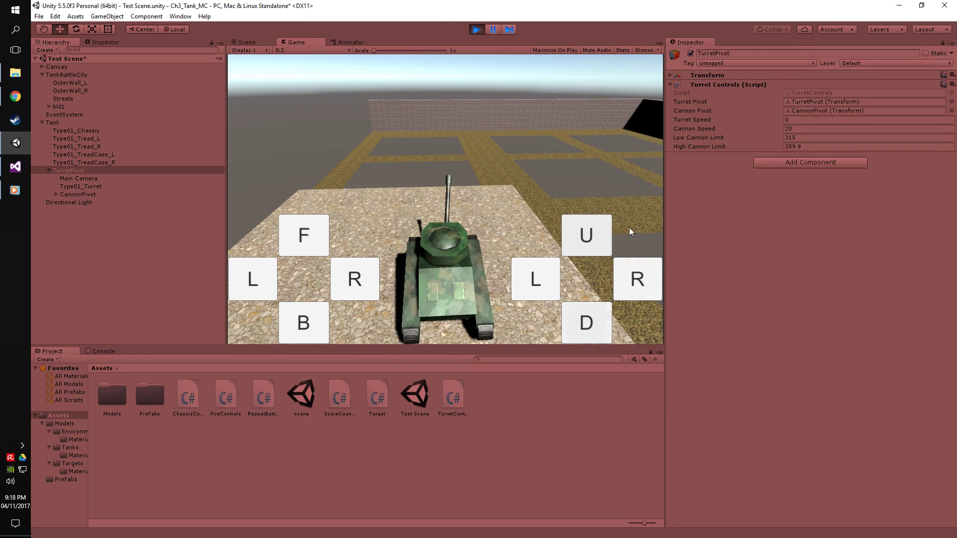
pyautogui.click(579, 321)
pyautogui.click(523, 285)
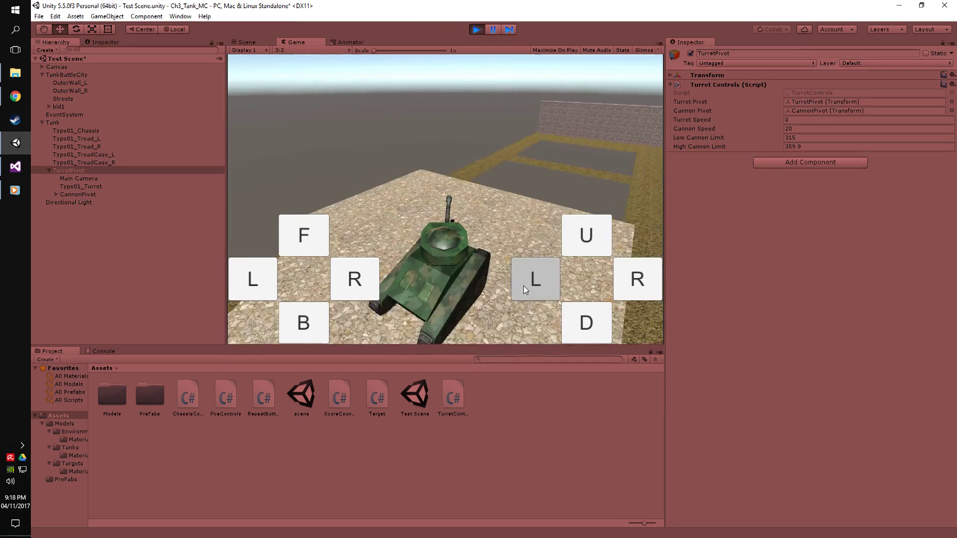
pyautogui.click(631, 288)
pyautogui.click(545, 291)
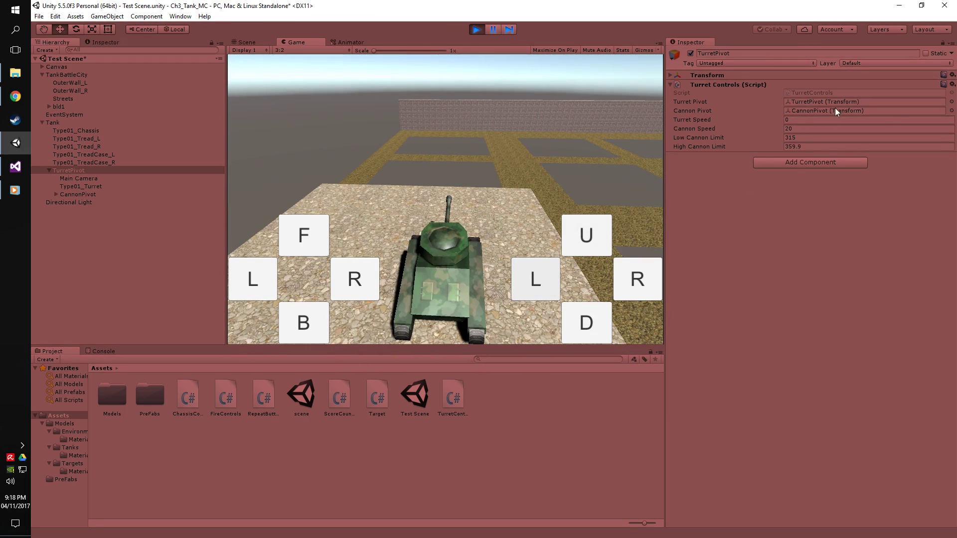
# Set the Turret Speed in TurretPivot's Turret Controls to 100 and test turning the turret in both directions.
pyautogui.click(808, 121)
pyautogui.write('100')
pyautogui.click(773, 275)
pyautogui.click(648, 288)
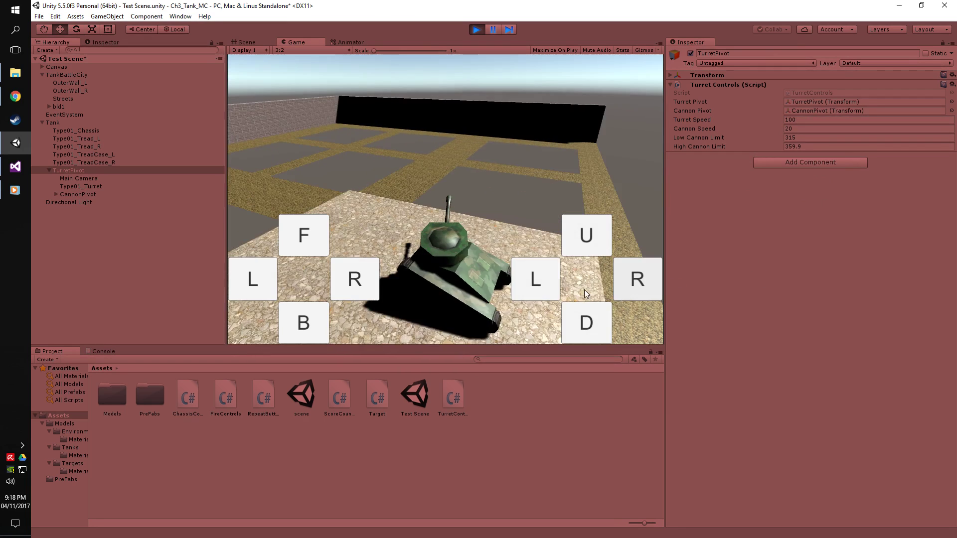
pyautogui.click(546, 284)
pyautogui.click(584, 253)
pyautogui.click(539, 280)
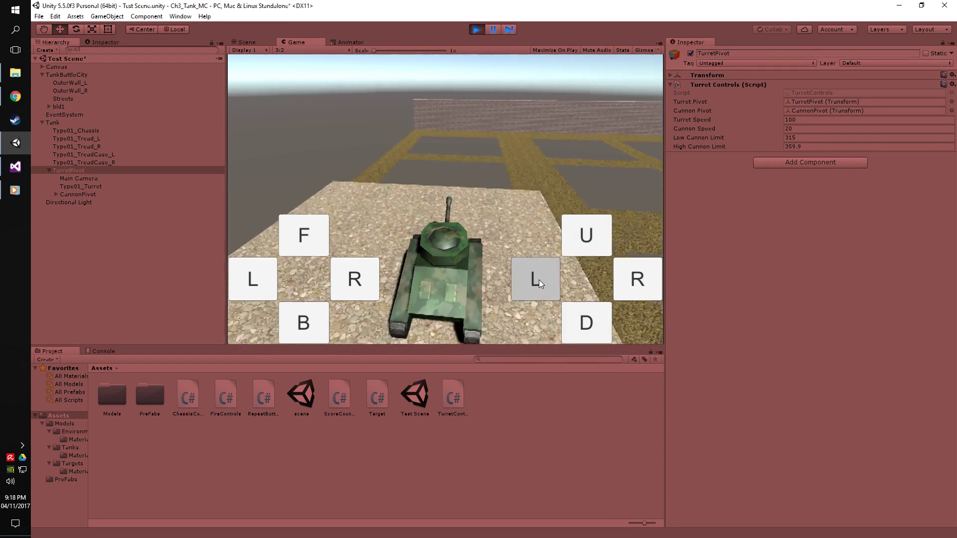
pyautogui.click(655, 292)
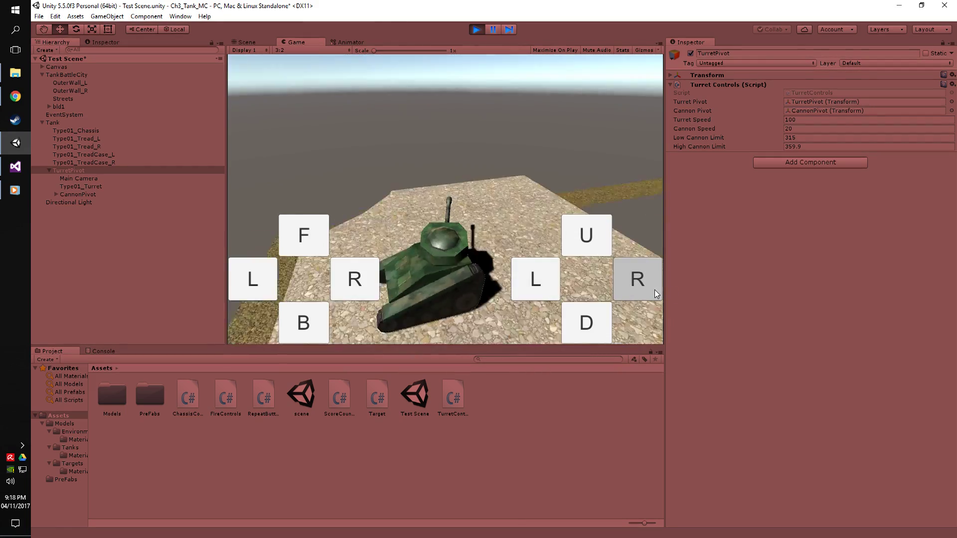
pyautogui.click(536, 279)
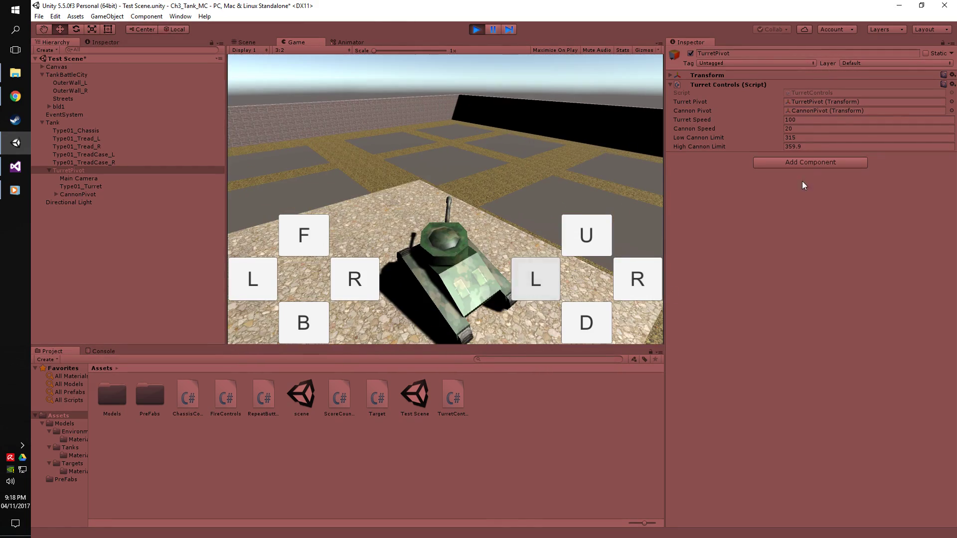
# Set the Turret Speed in TurretPivot's Turret Controls to 1000 and test turning the turret right.
pyautogui.click(817, 119)
pyautogui.write('1000')
pyautogui.click(638, 289)
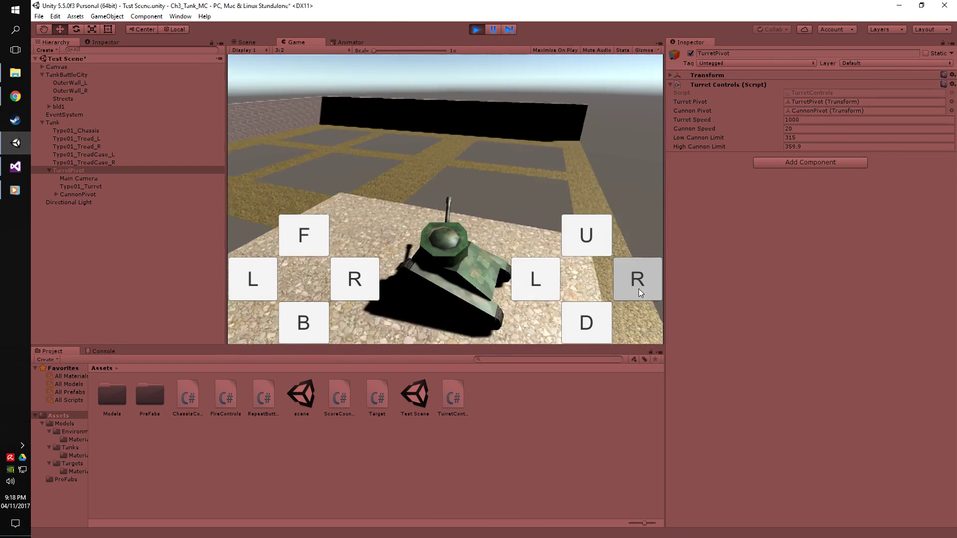
# Test turning the turret and moving the cannon at Turret Speed 1000, and rotate the chassis right and left.
pyautogui.click(533, 279)
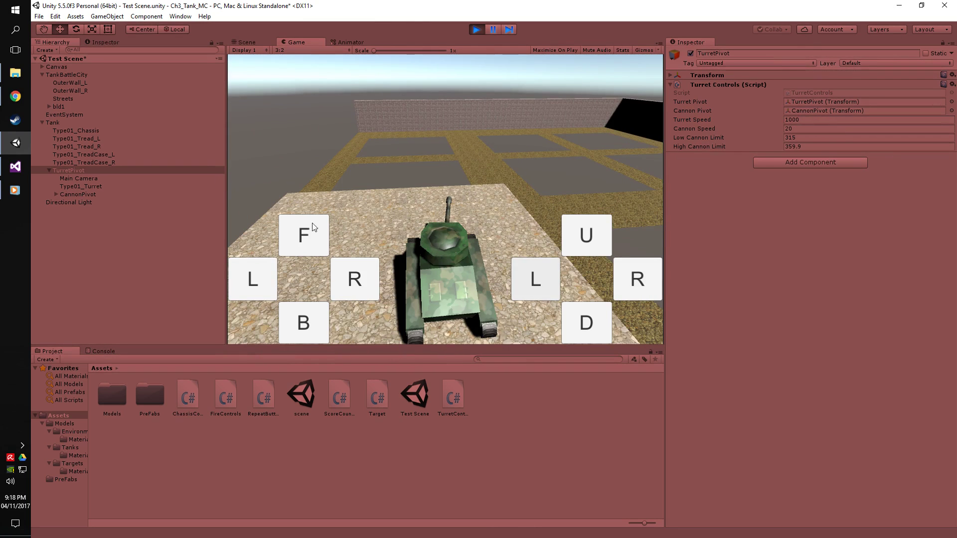
pyautogui.click(581, 312)
pyautogui.click(590, 224)
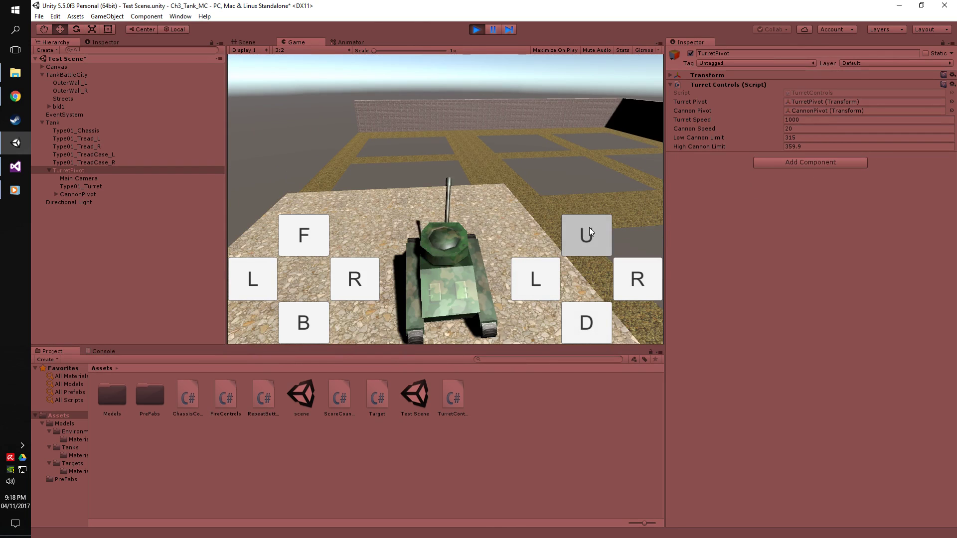
pyautogui.click(545, 268)
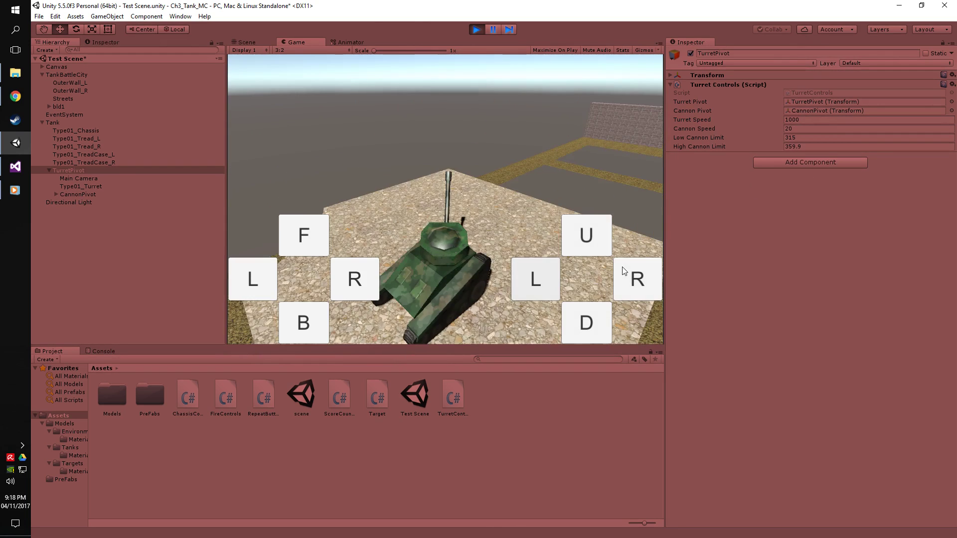
pyautogui.click(621, 270)
pyautogui.click(539, 275)
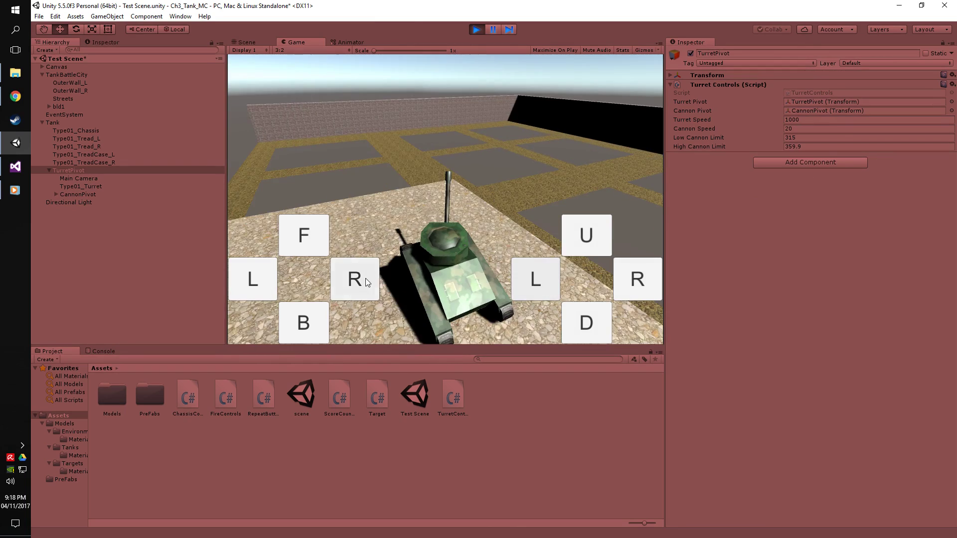
pyautogui.click(360, 277)
pyautogui.click(273, 283)
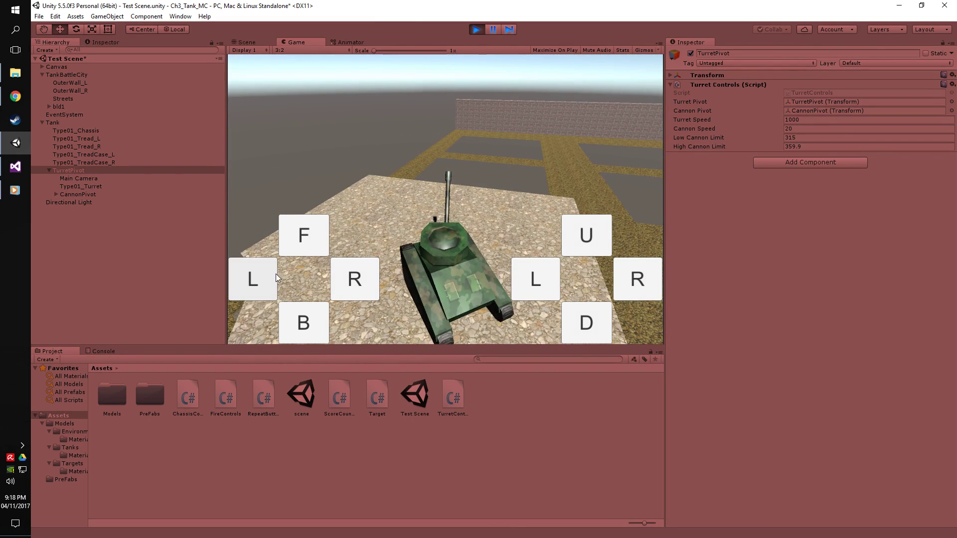
# Remove the Turret Controls script from TurretPivot and test turning the turret left and right.
pyautogui.click(952, 84)
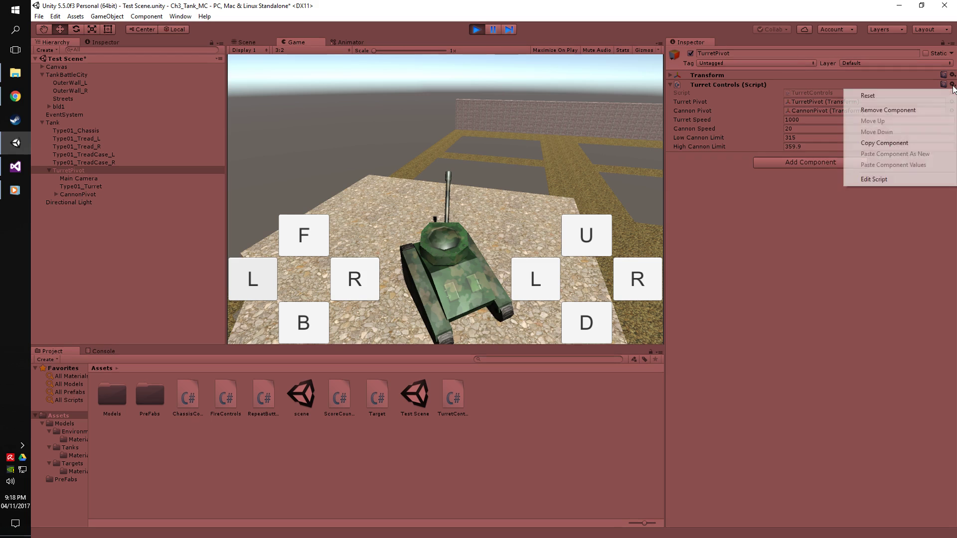
pyautogui.click(937, 110)
pyautogui.click(536, 276)
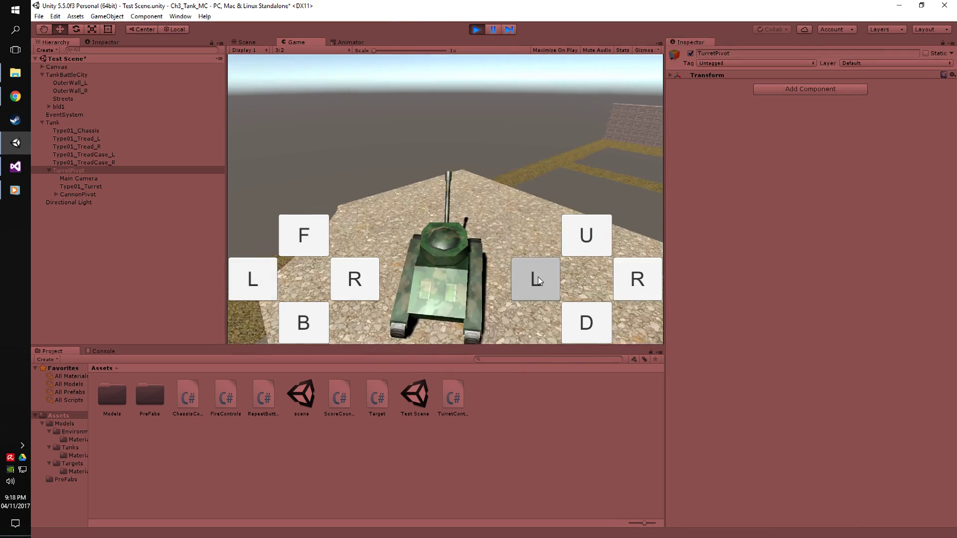
pyautogui.click(629, 291)
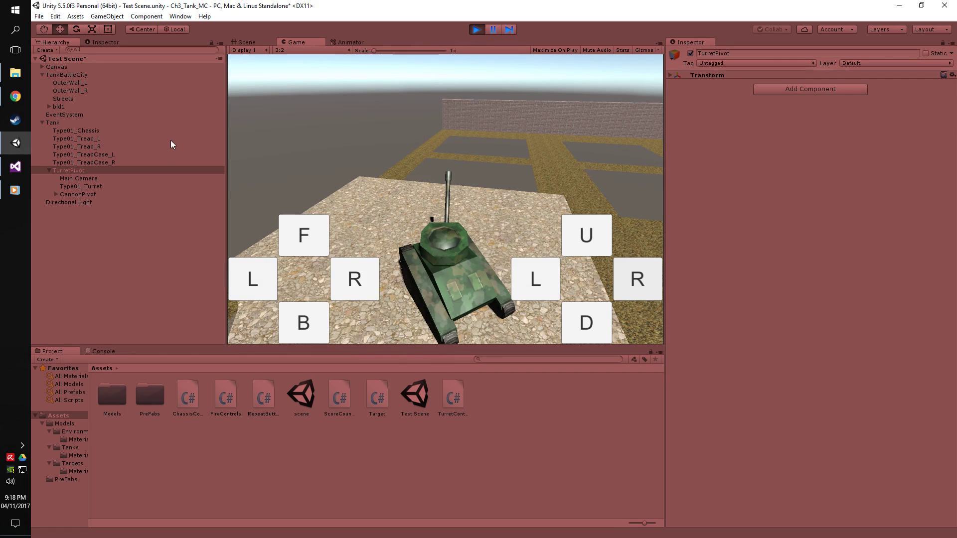
# Show the Tank's components and expand CannonPivot in the hierarchy to review its child objects.
pyautogui.click(104, 128)
pyautogui.click(102, 122)
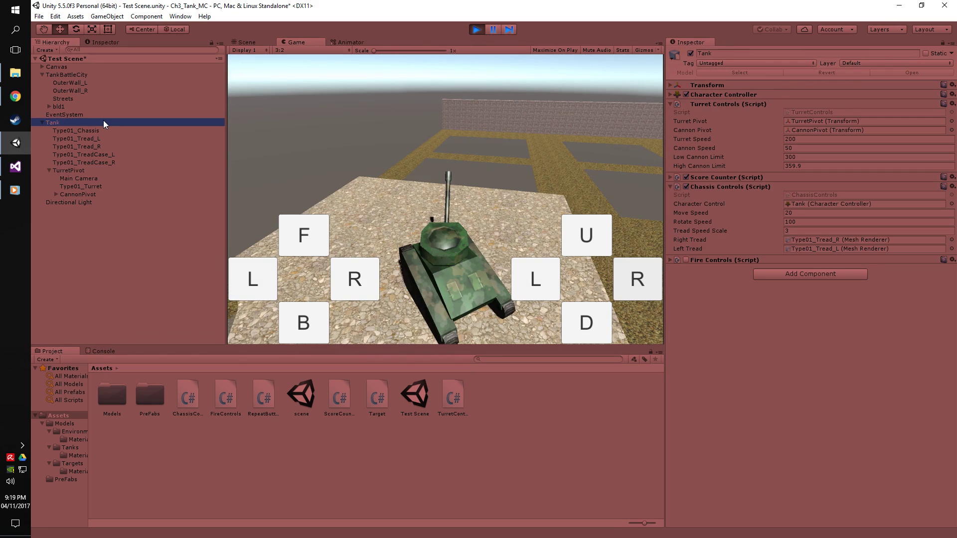
pyautogui.click(56, 195)
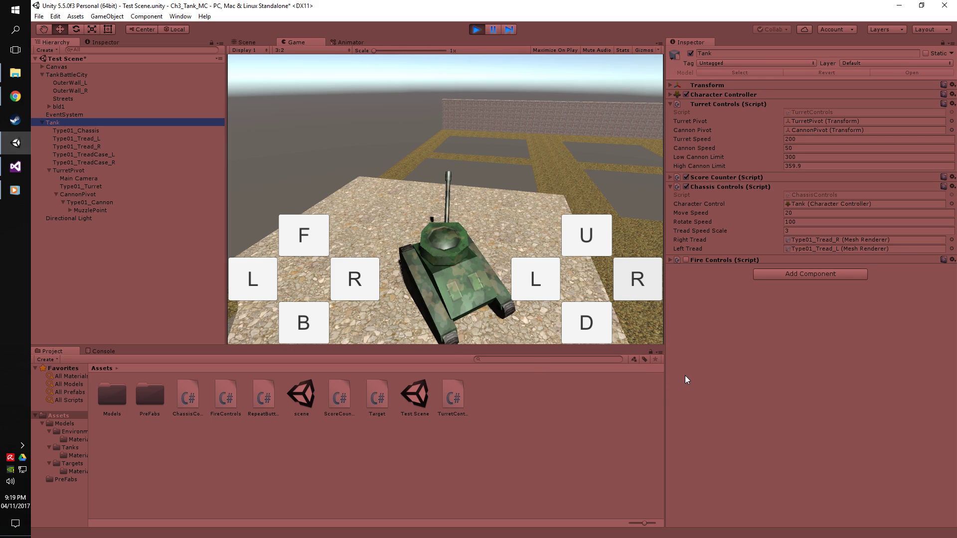
# Test rotating the chassis right, turning the turret left, and moving the cannon up and down with the Tank's scripts.
pyautogui.click(348, 284)
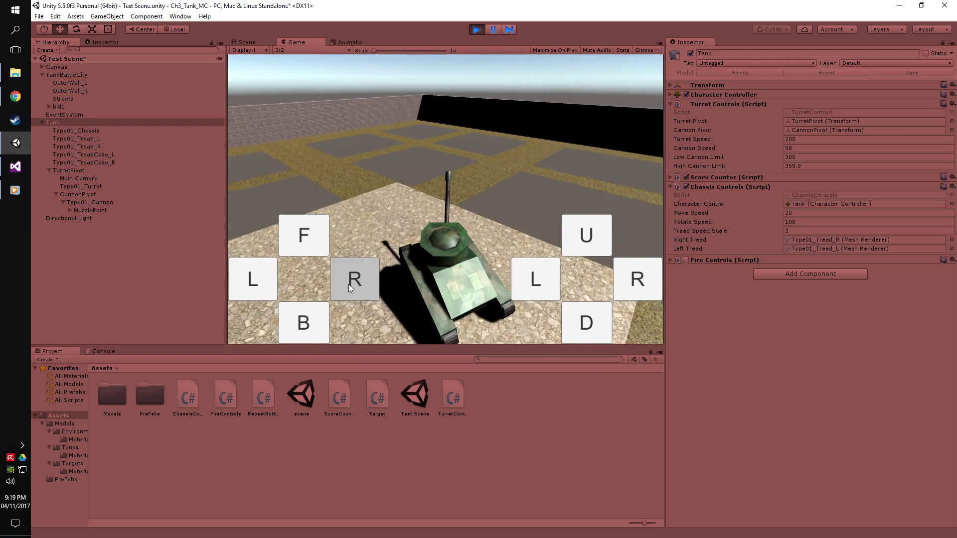
pyautogui.click(552, 291)
pyautogui.click(586, 249)
pyautogui.click(588, 325)
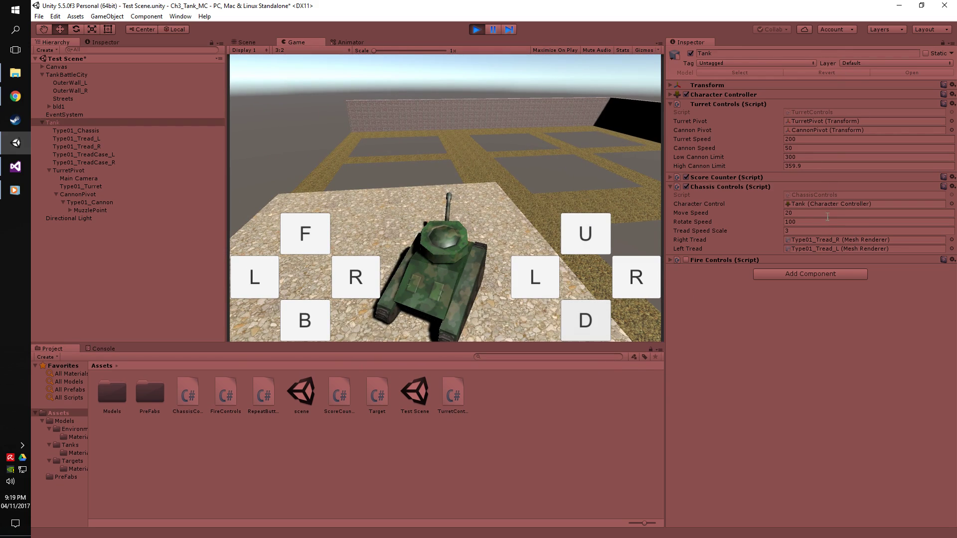
# Retest turning the turret both ways and moving the cannon up and down, and rotate the chassis left and right.
pyautogui.click(618, 289)
pyautogui.click(534, 283)
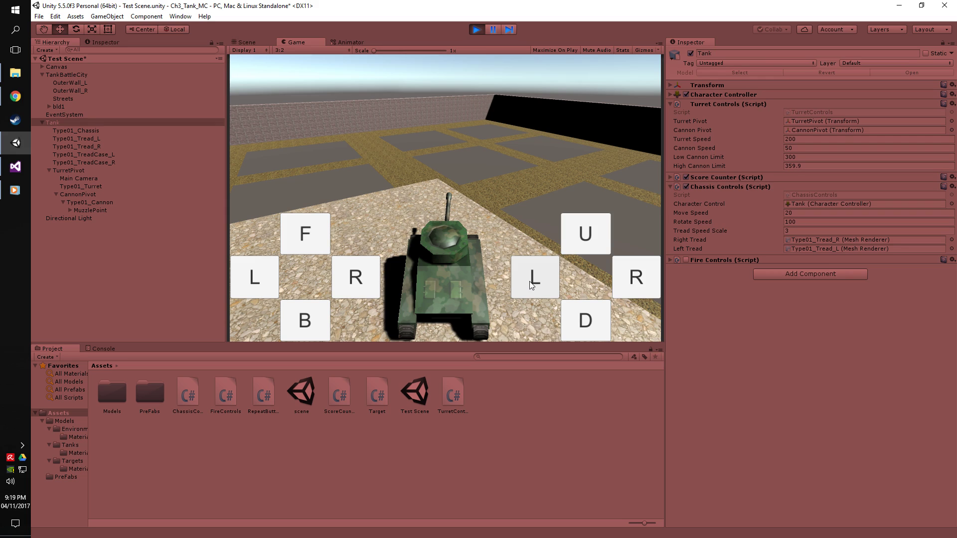
pyautogui.click(597, 242)
pyautogui.click(593, 312)
pyautogui.click(538, 293)
pyautogui.click(626, 285)
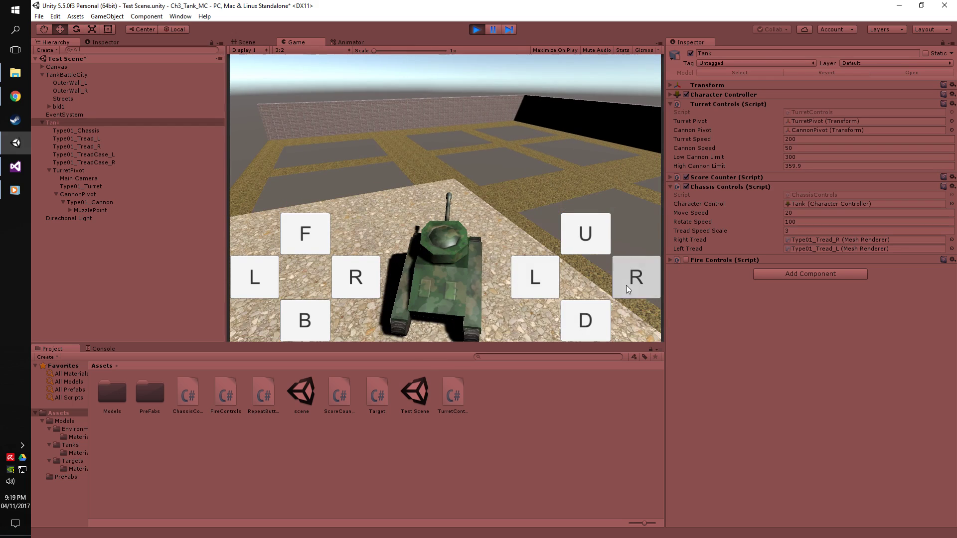
pyautogui.click(241, 279)
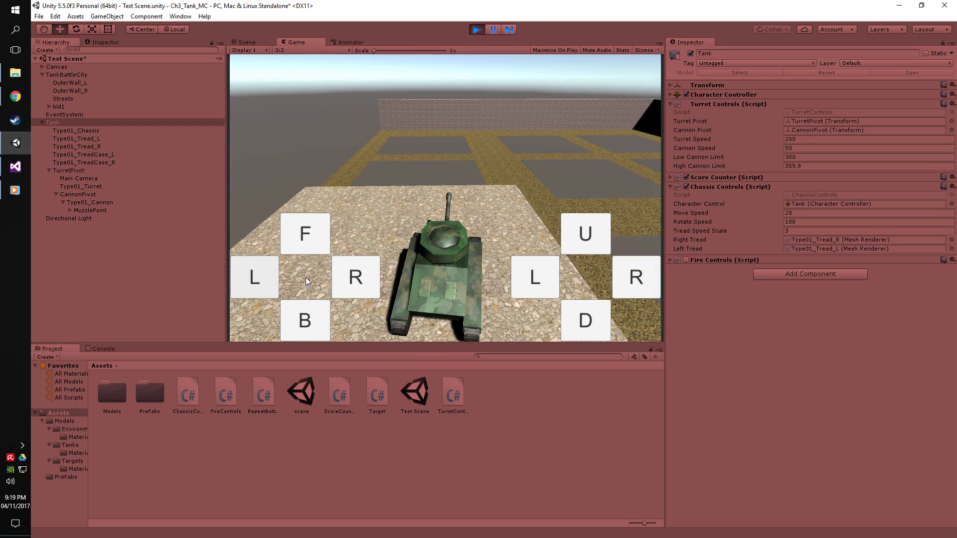
pyautogui.click(352, 280)
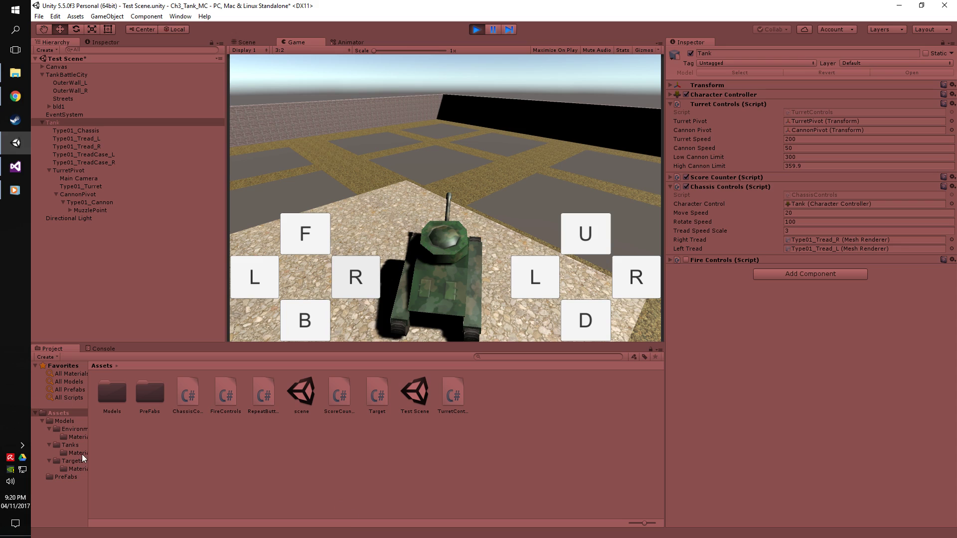
pyautogui.hotkey('alt', 'z')
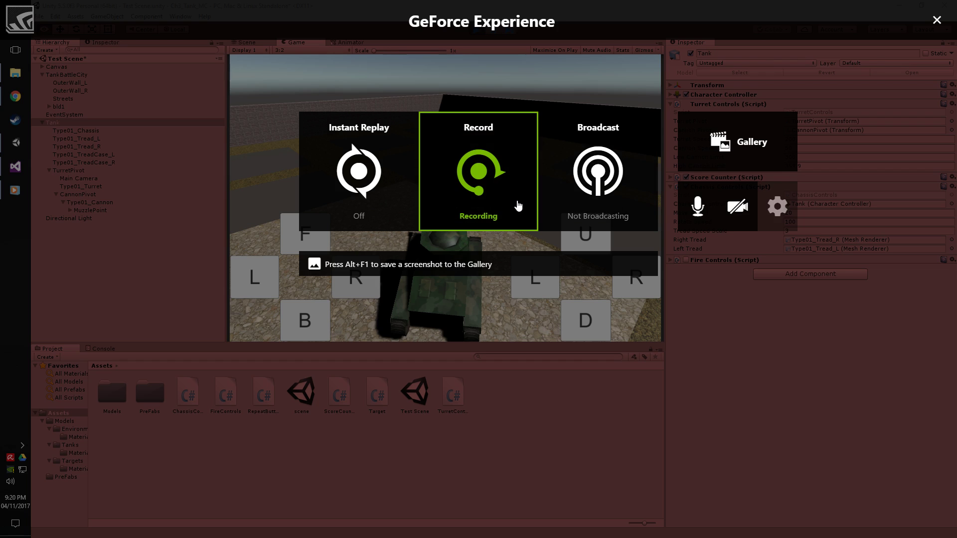
pyautogui.click(518, 208)
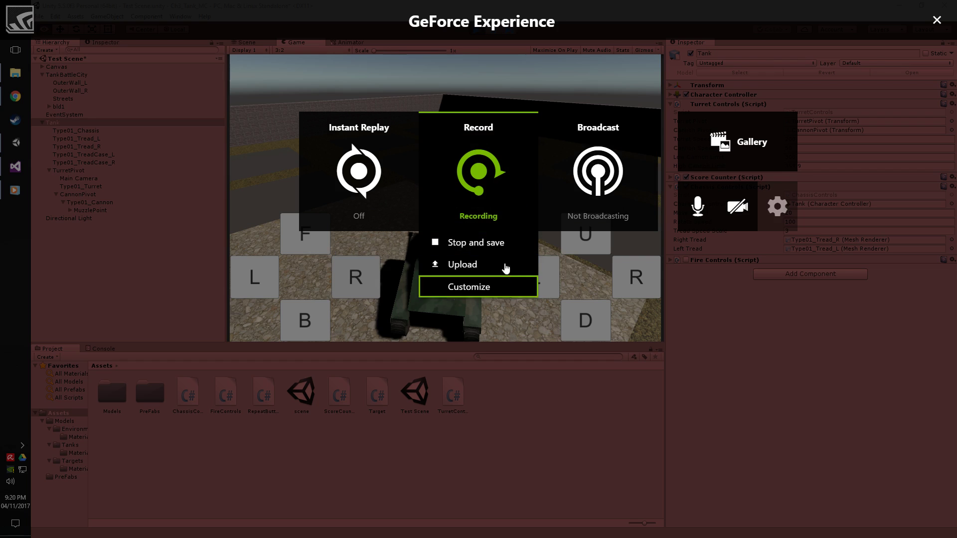